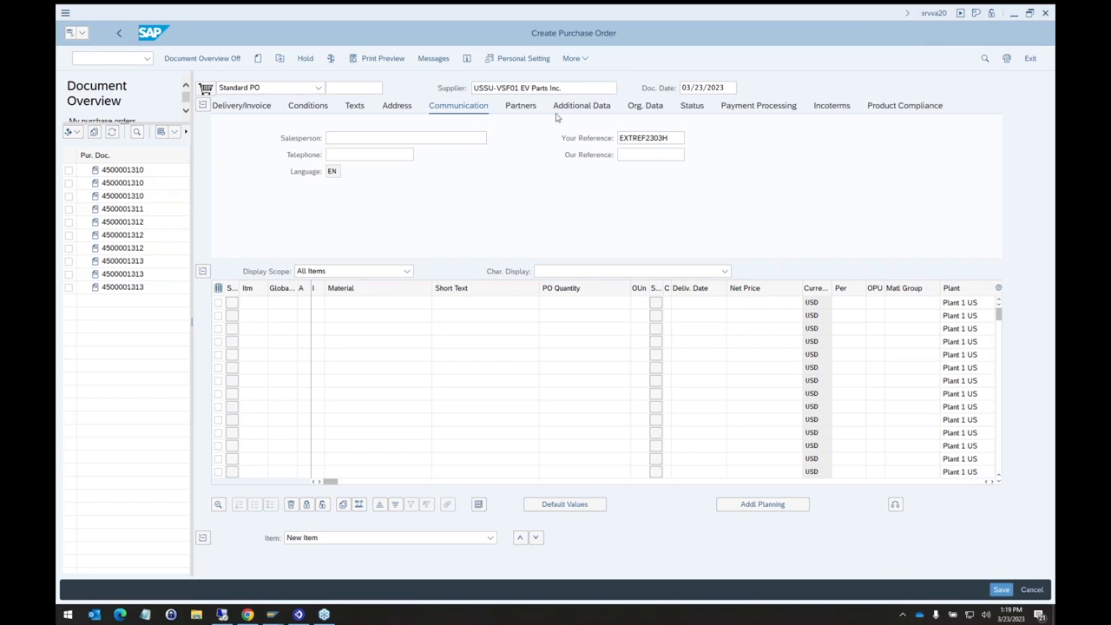
Step: Set the purchase order's Our Reference to INTREF2303H
click(623, 156)
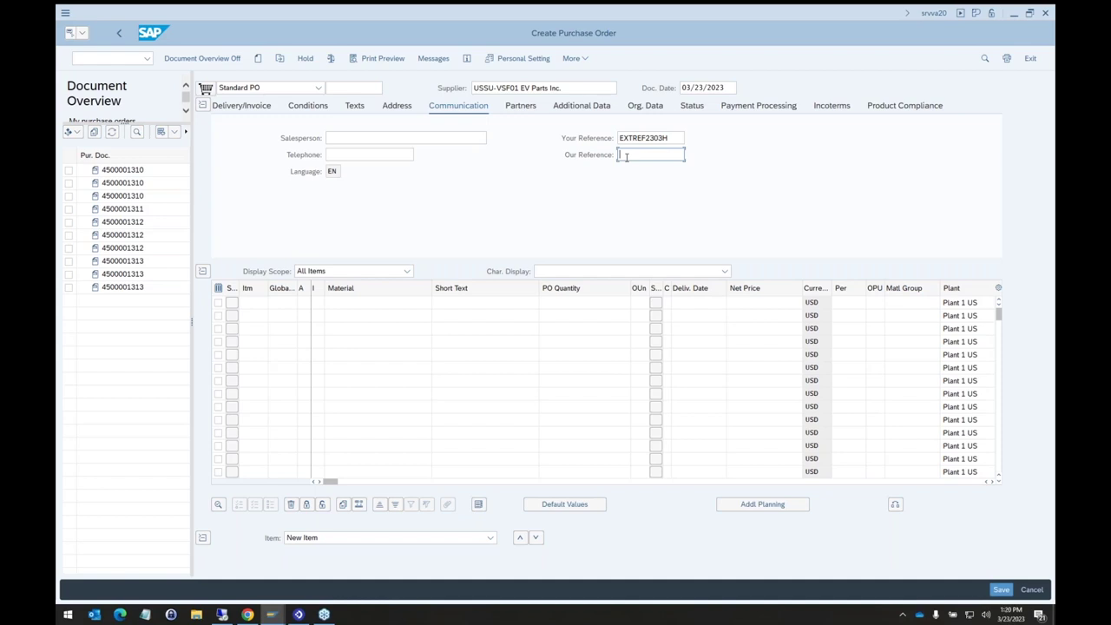
text(I)
key(Down)
key(Return)
drag(663, 149, 675, 149)
text(H)
Step: Add materials MZ-RM-C950-01, MZ-RM-C950-02 and MZ-RM-C950-03 to the first three item lines
click(384, 303)
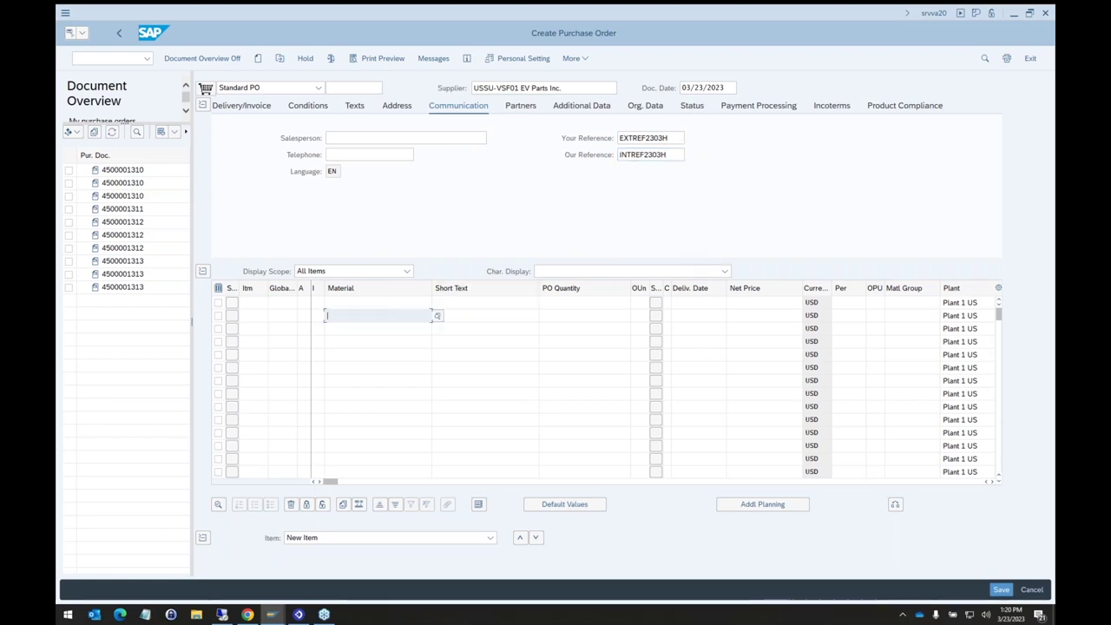
click(373, 318)
click(381, 316)
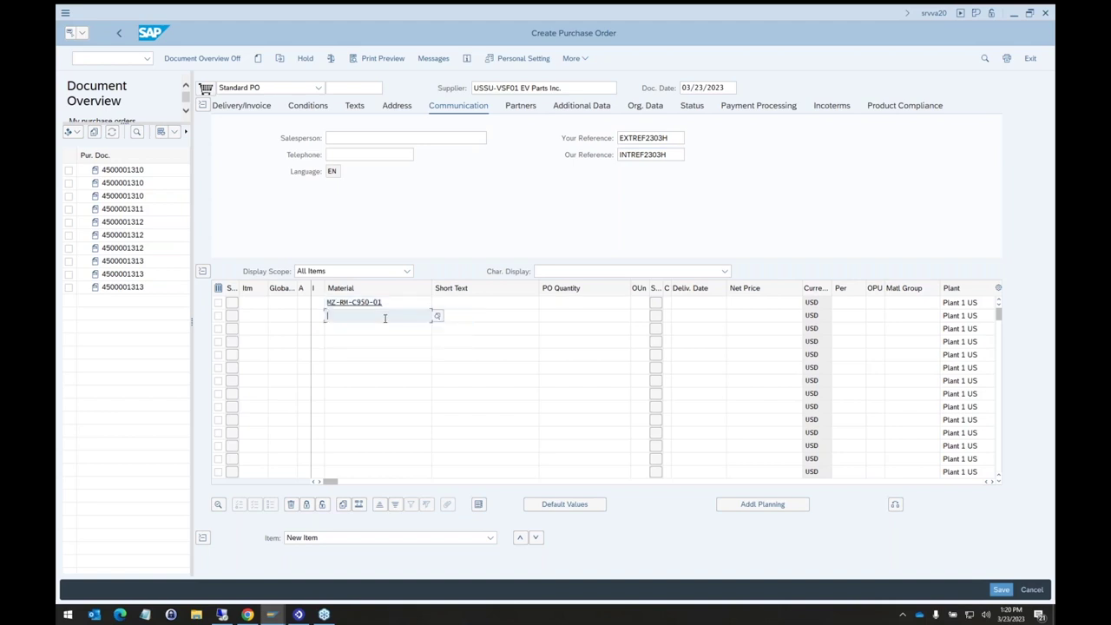
click(388, 365)
click(382, 328)
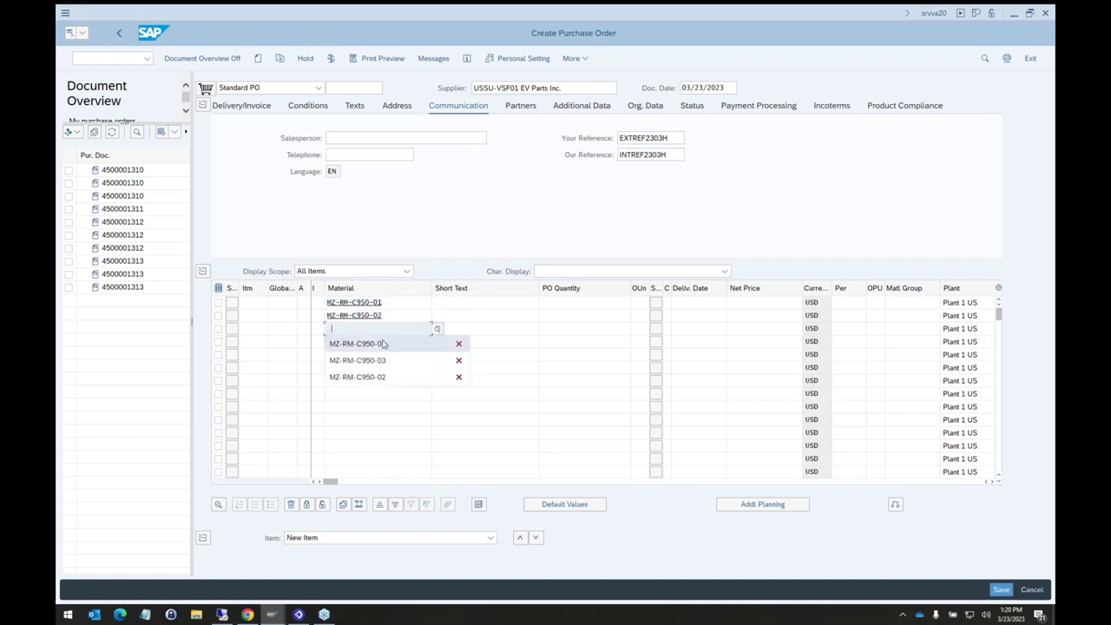
click(391, 351)
Step: Set the three items' PO quantities to 10, 8 and 4, and save the purchase order
click(582, 302)
text(10)
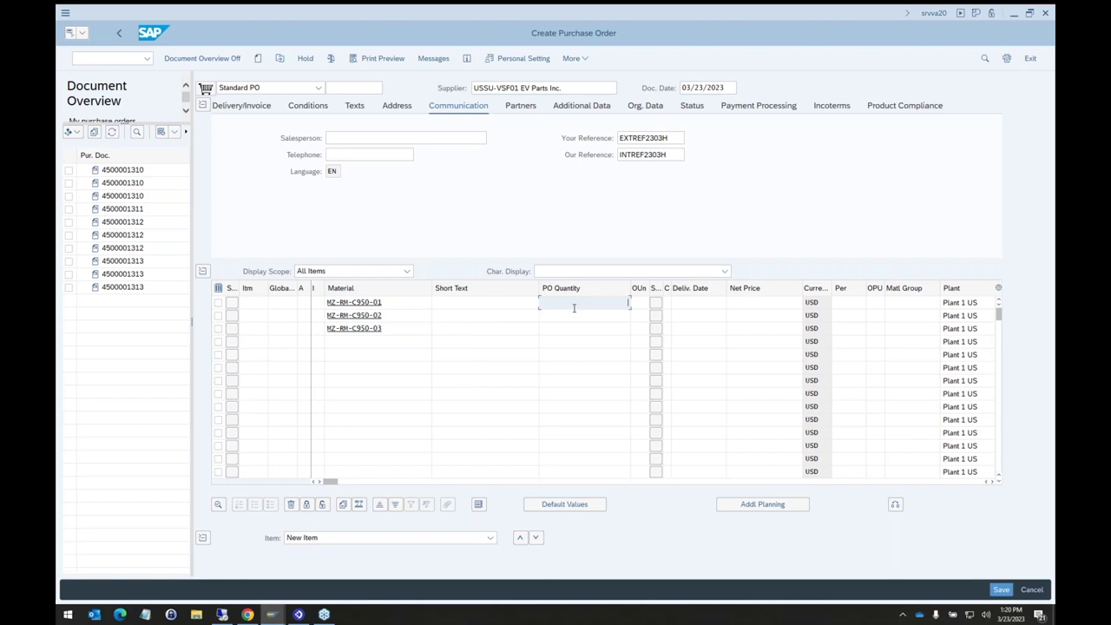
click(556, 315)
text(8)
click(567, 329)
text(4)
click(544, 259)
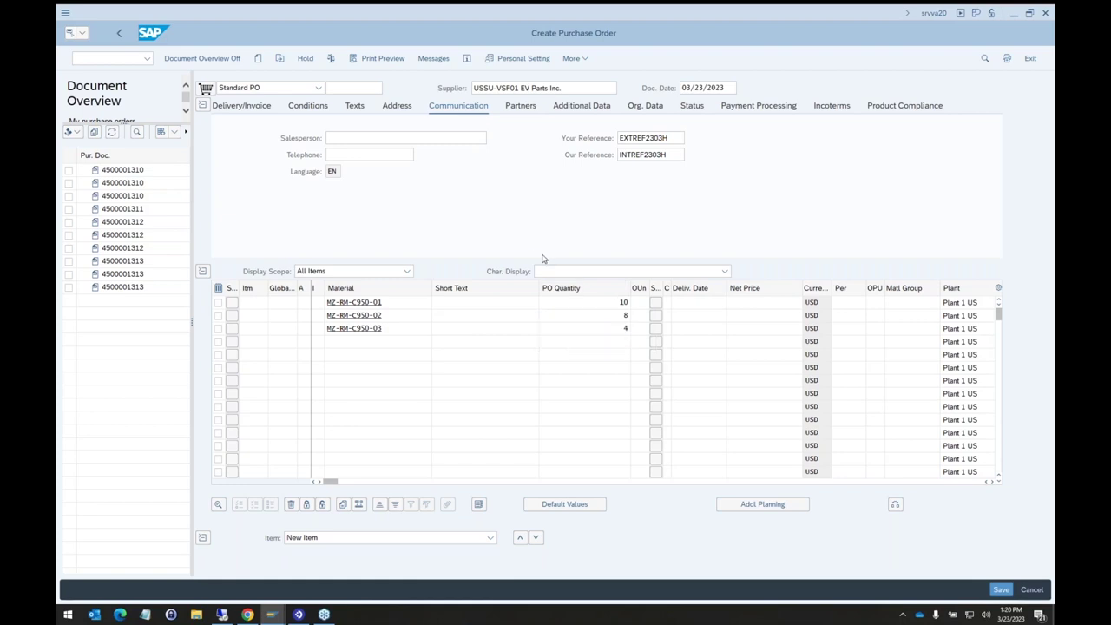
key(Return)
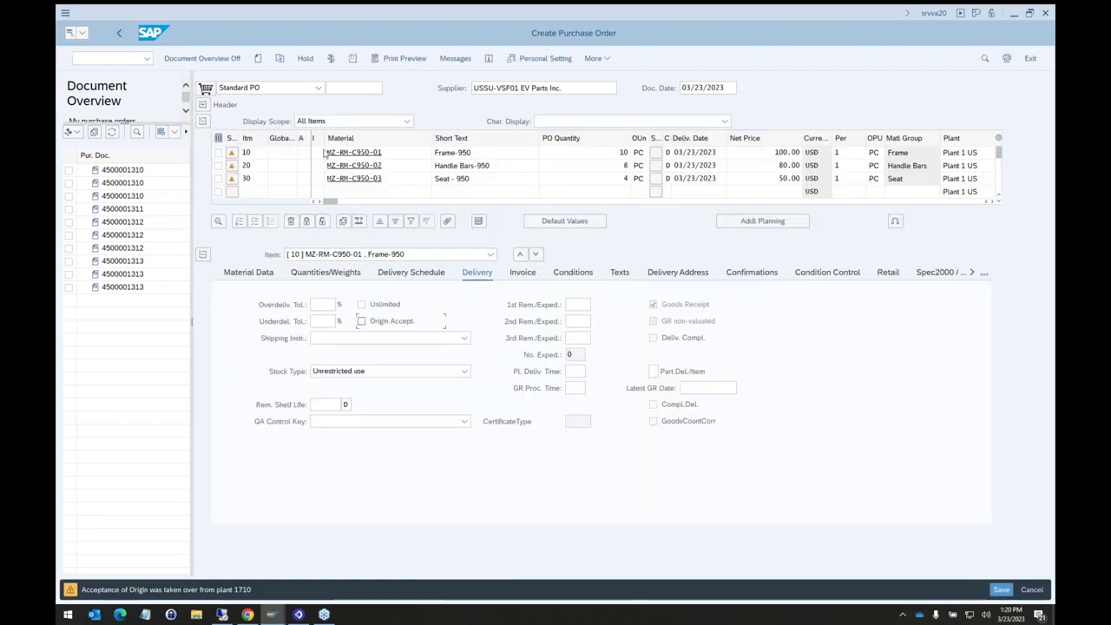
click(1001, 590)
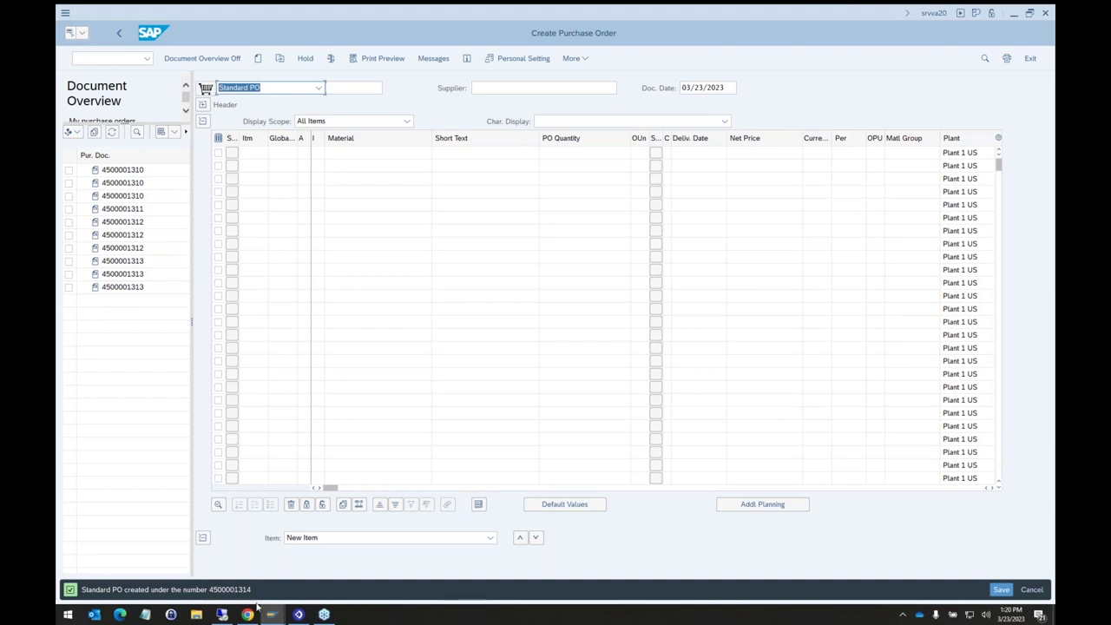
Step: Switch to DocuWare, search SAP HANA - All for documents stored on 03/23/2023, and review the archived purchase order with its index fields
mouse_move(249, 615)
click(251, 569)
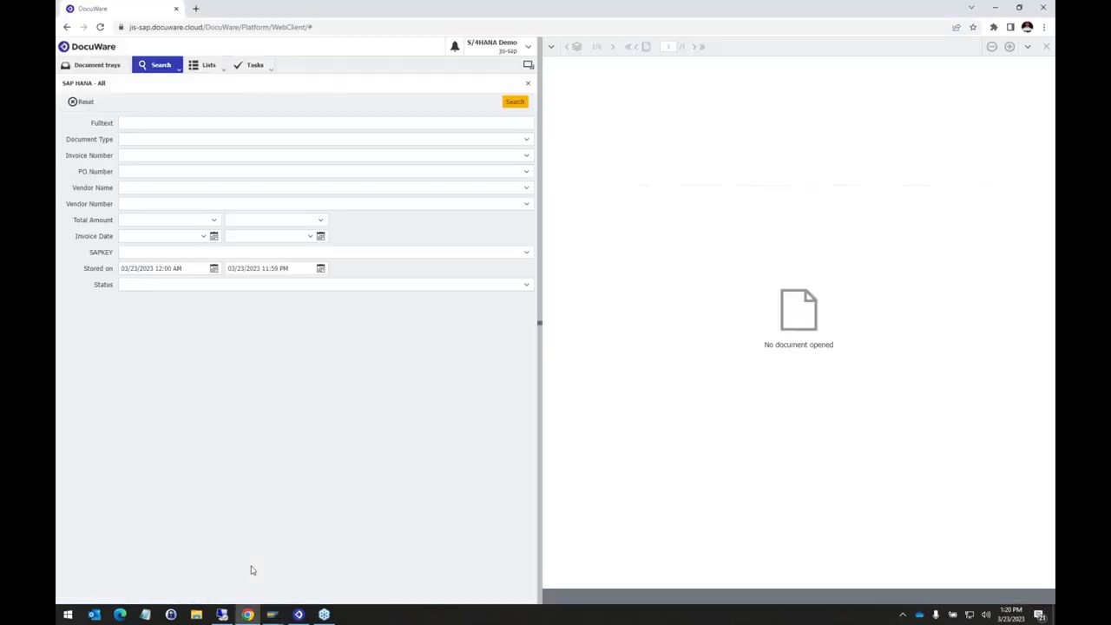
click(515, 101)
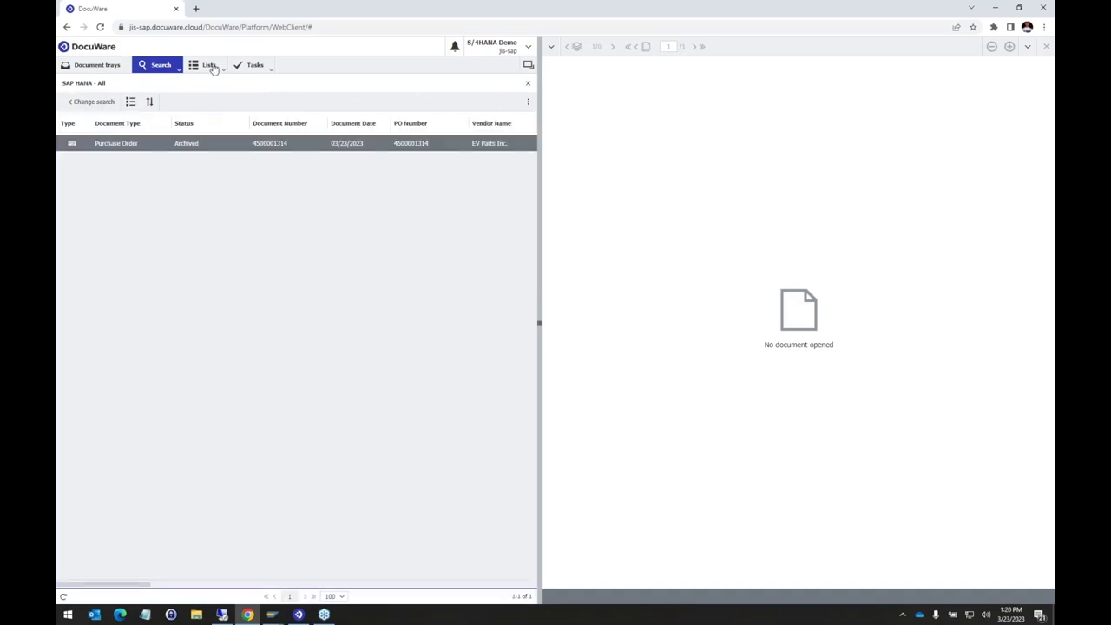
click(203, 144)
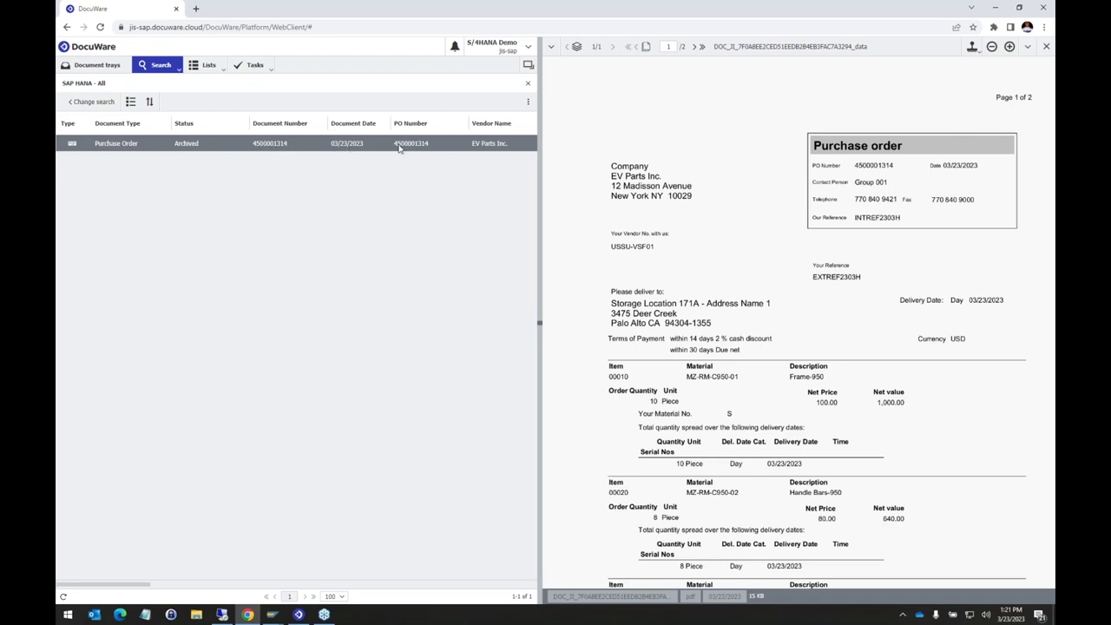
drag(134, 585, 252, 586)
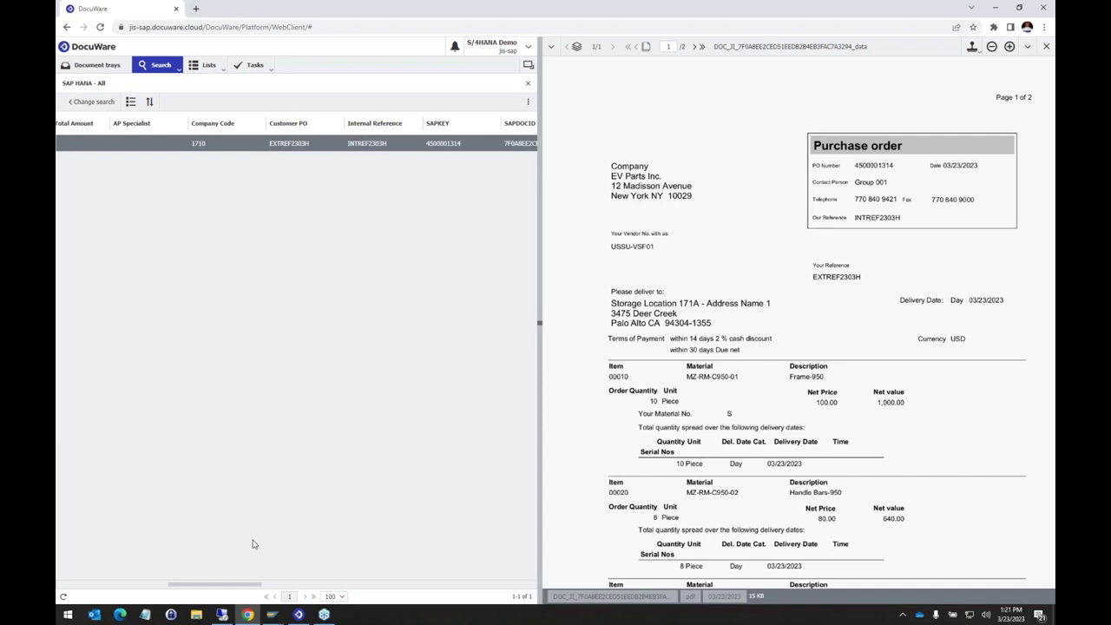
drag(230, 584, 90, 588)
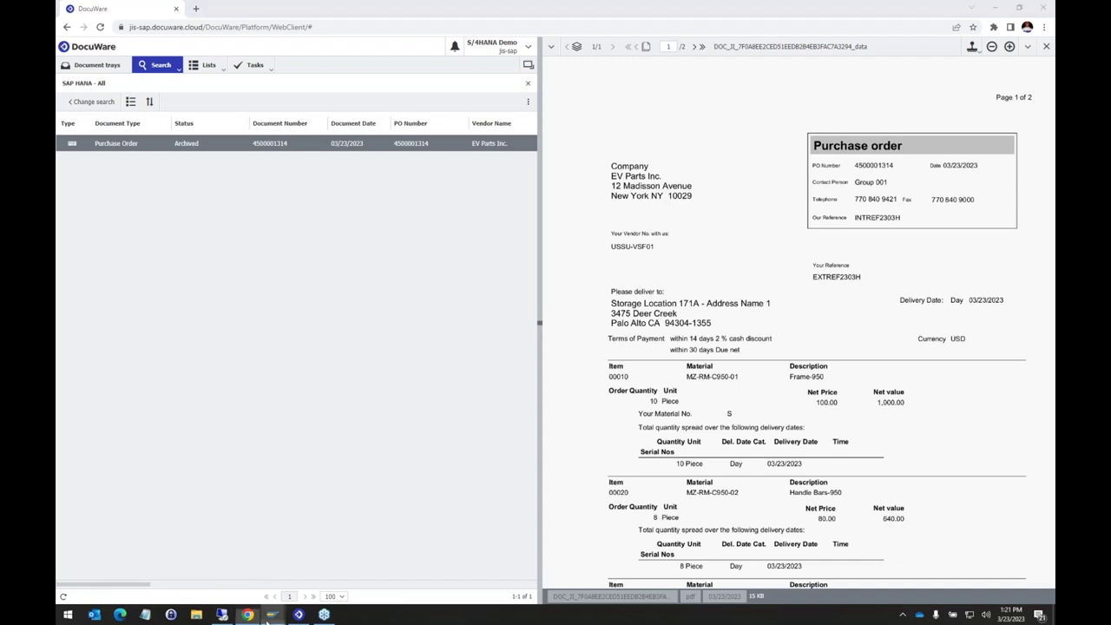
Step: Switch to SAP, display the newly created purchase order, and open the Purchase Order document from its attachment list
mouse_move(272, 613)
click(351, 582)
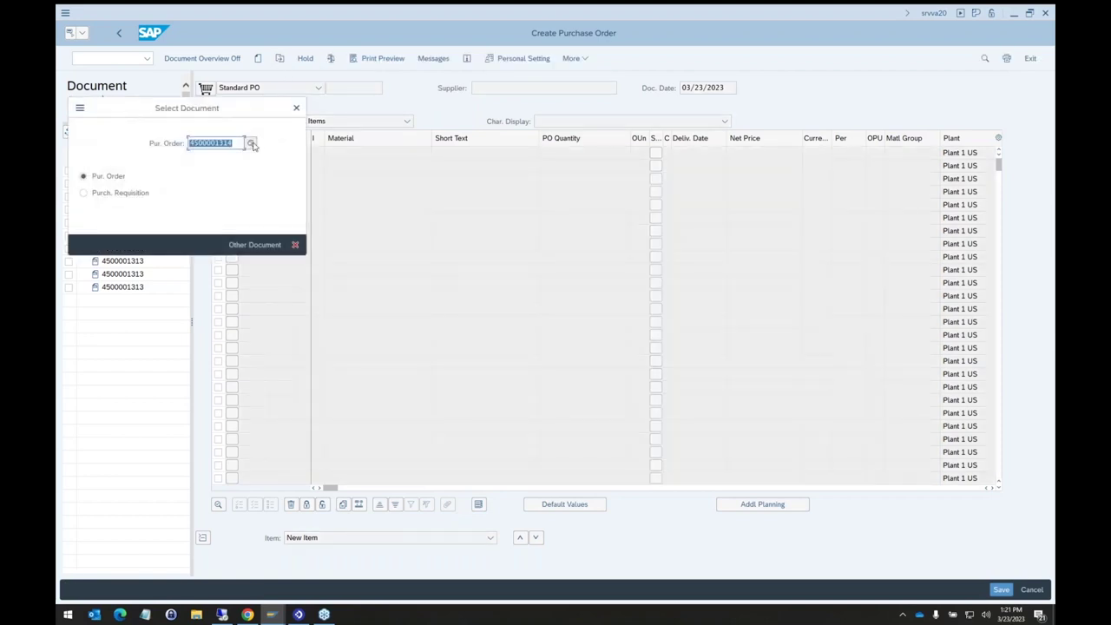
click(243, 143)
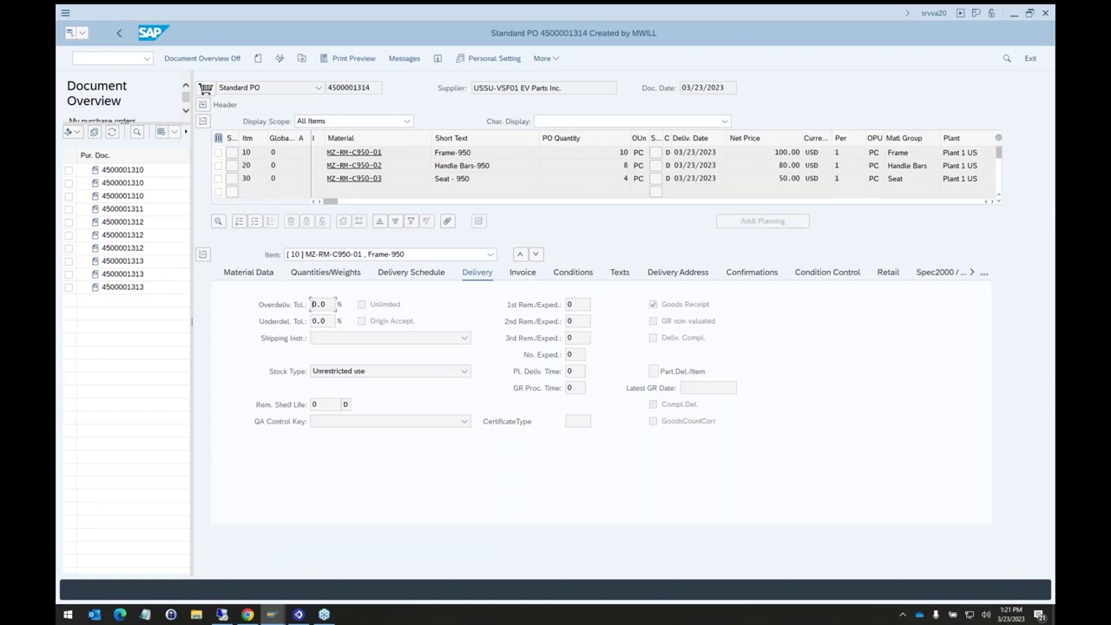
click(76, 32)
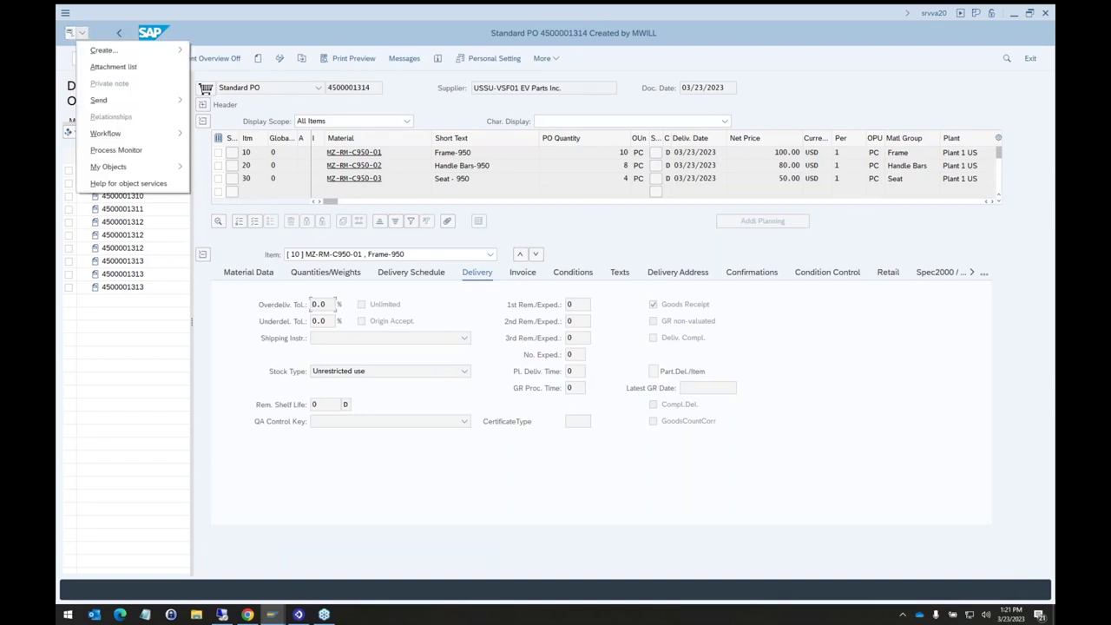
click(111, 67)
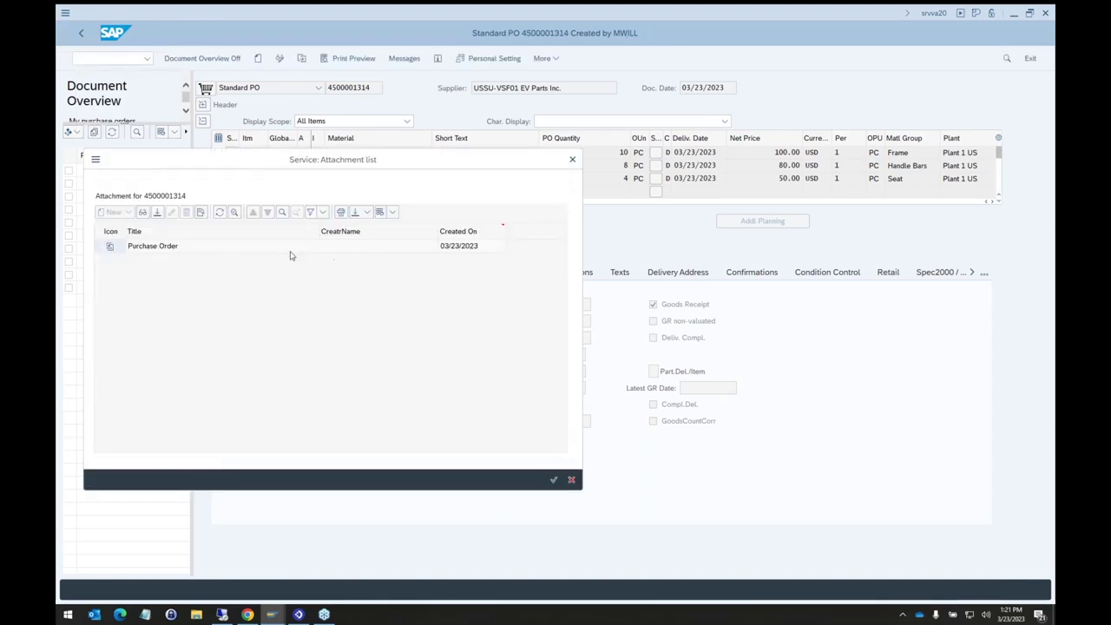
double_click(189, 249)
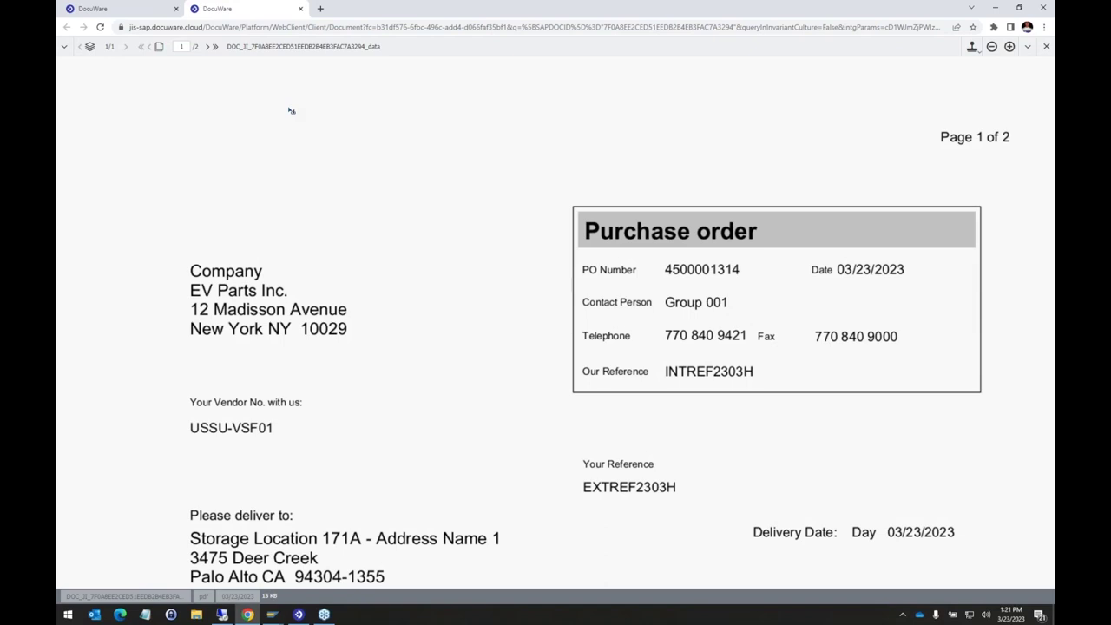
Step: Read through the attached purchase order's line items and close the document
scroll(359, 193, down, 1)
scroll(449, 271, down, 5)
scroll(442, 251, down, 2)
scroll(275, 115, down, 1)
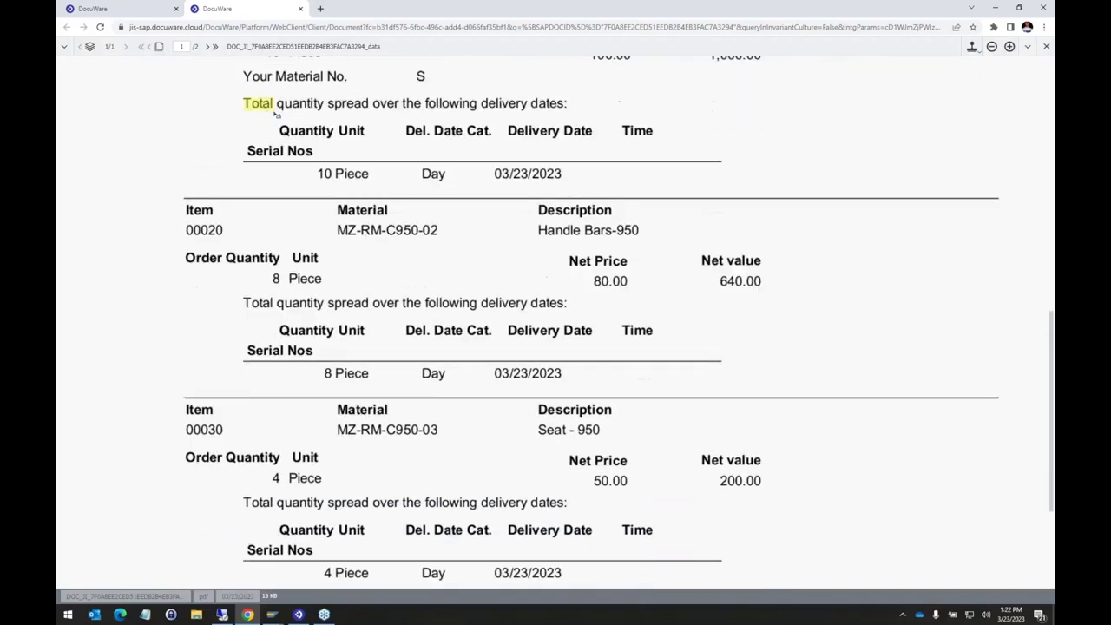
scroll(275, 114, down, 1)
middle_click(244, 9)
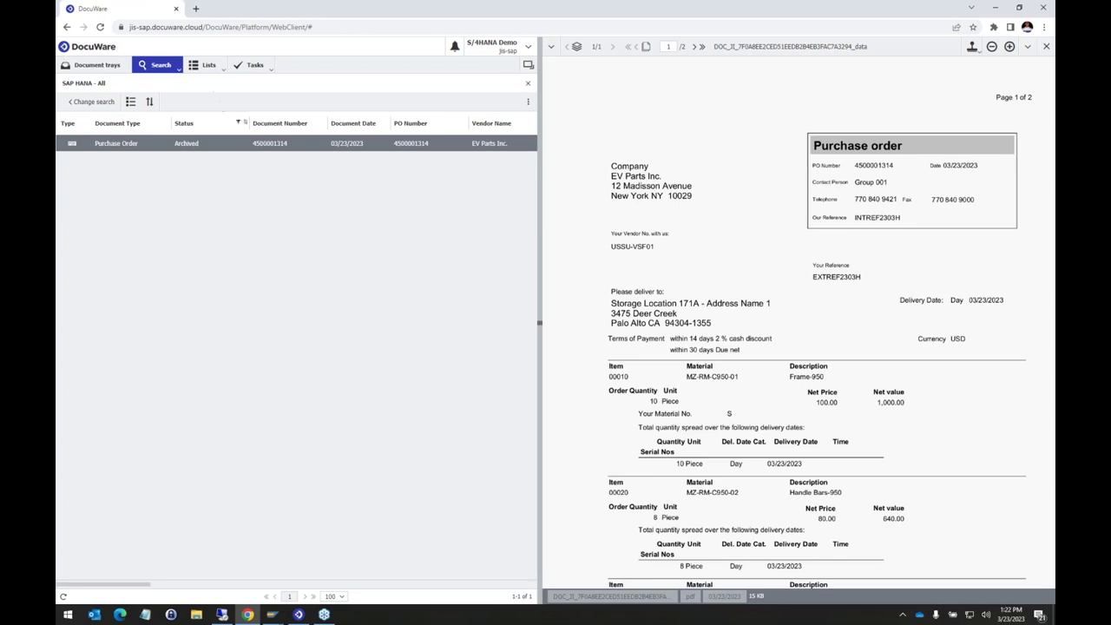
Step: View the PO terms email in the Purchase Order Documentation tray and start storing it with the PO Documentation dialog
mouse_move(270, 618)
click(92, 102)
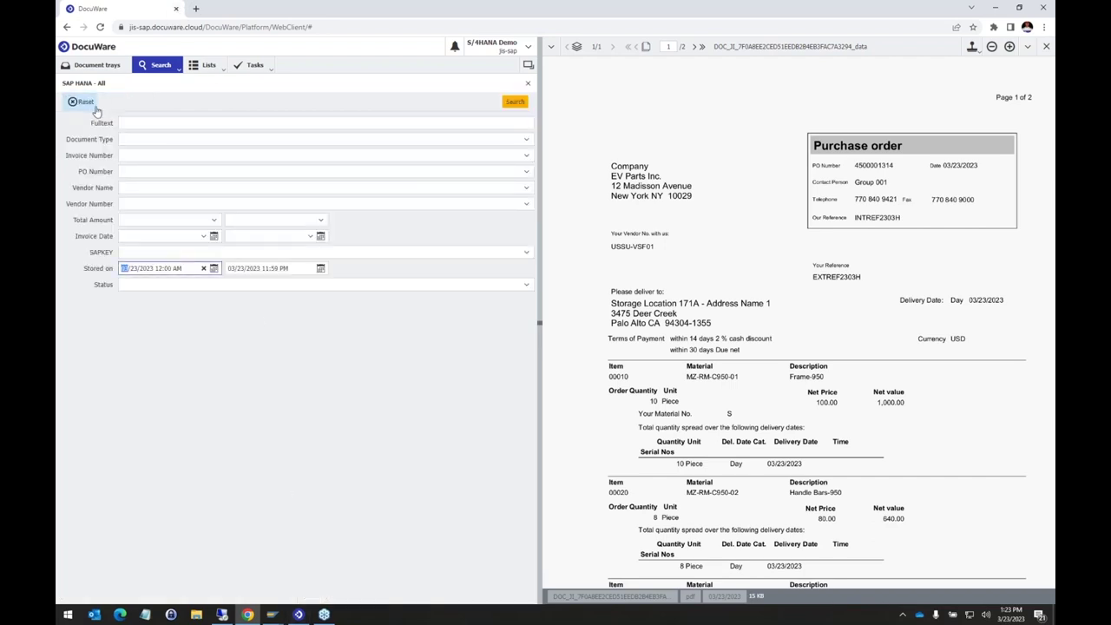
click(103, 66)
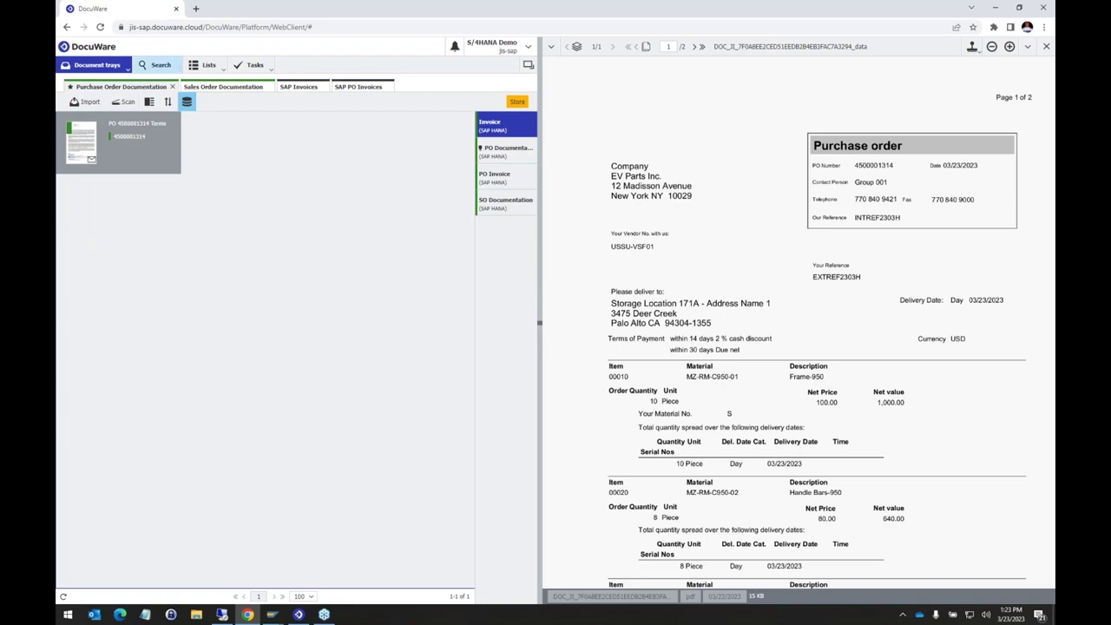
click(110, 140)
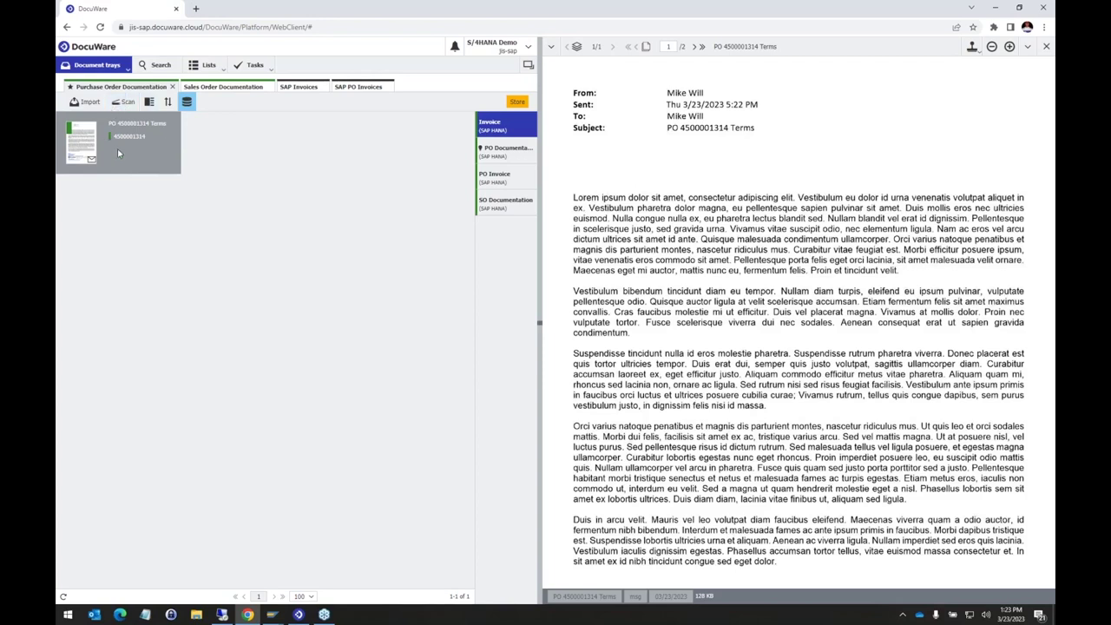
drag(119, 138, 513, 157)
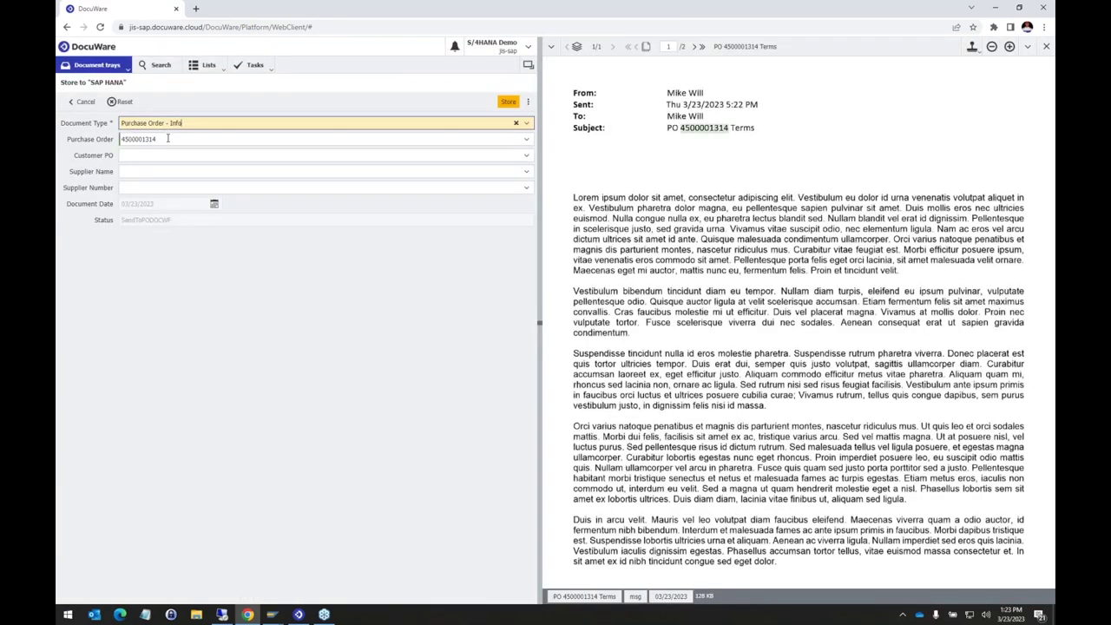
Step: Check the purchase order number and Customer PO suggestions, and store the email in SAP HANA as Purchase Order - Info
click(153, 140)
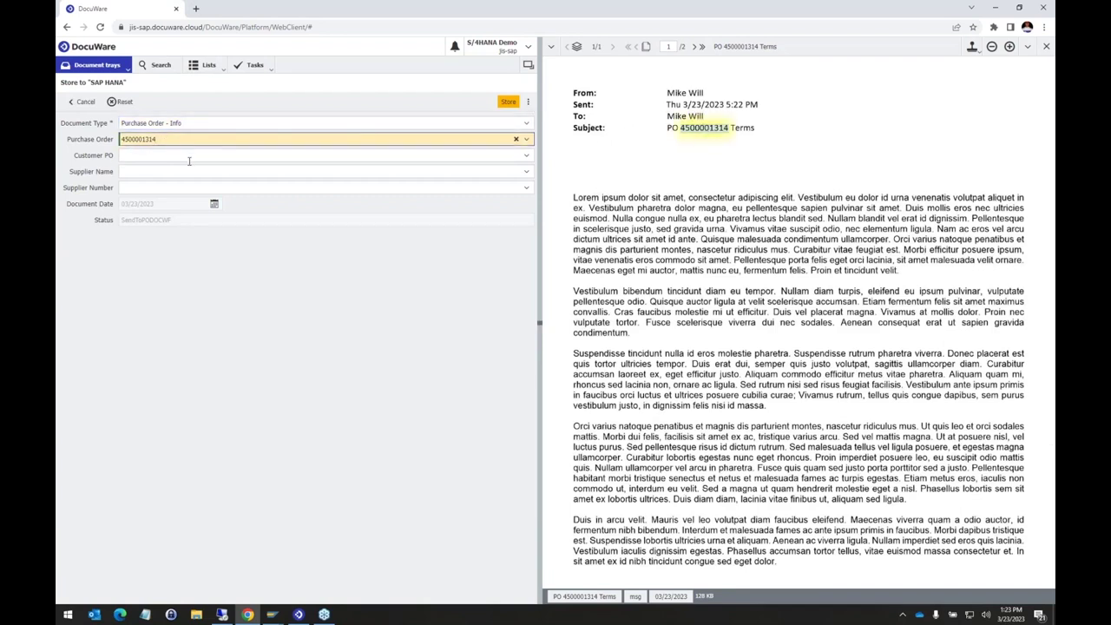
click(164, 155)
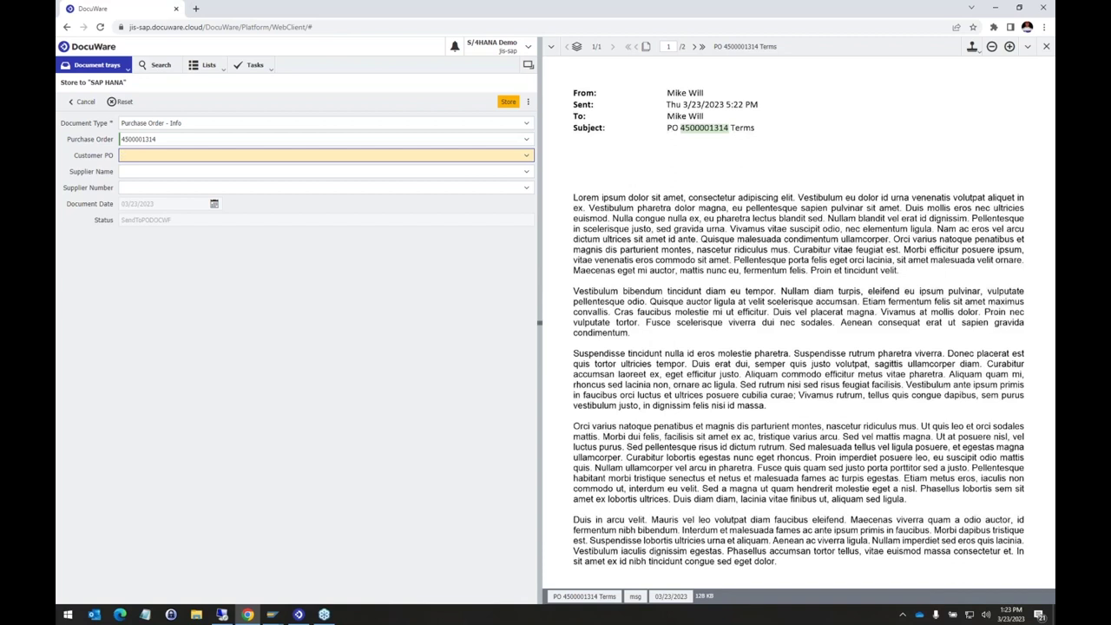
click(521, 156)
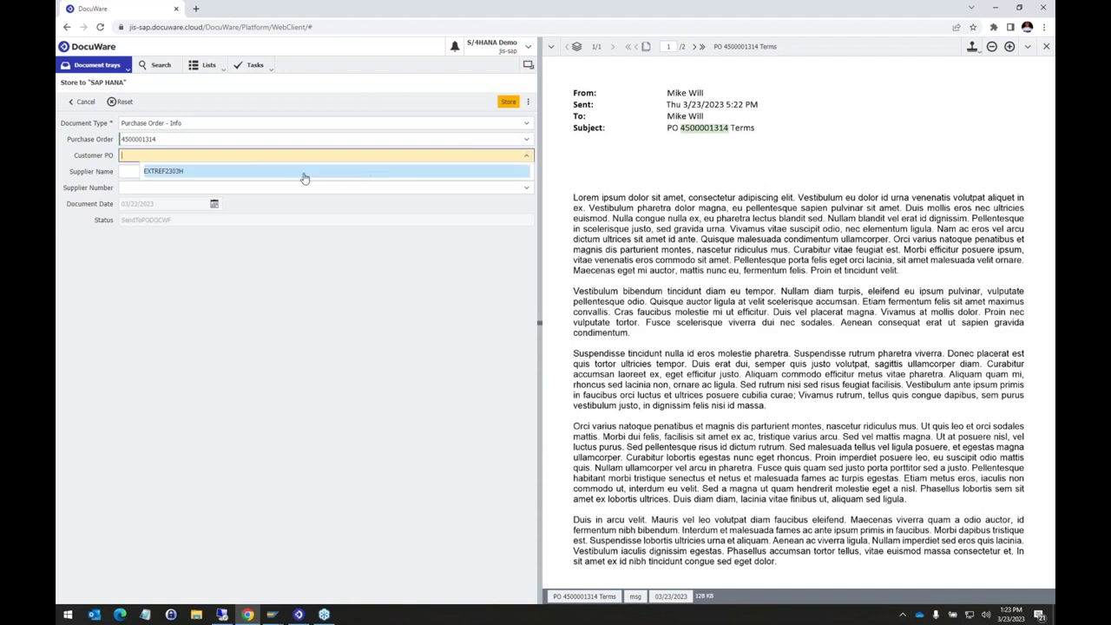
click(214, 141)
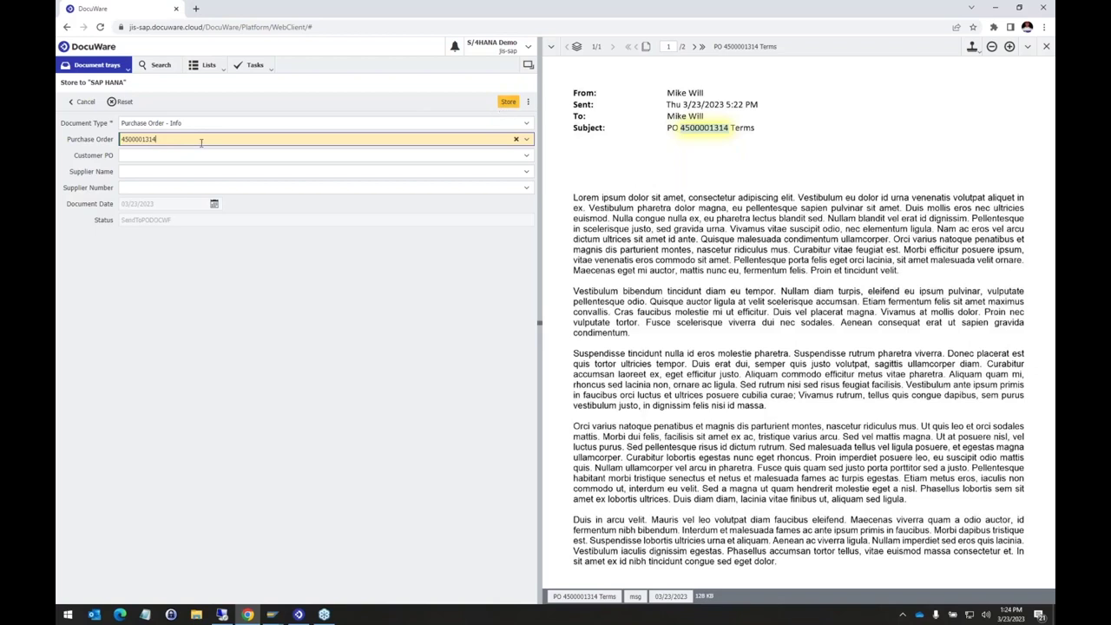
drag(165, 140, 109, 141)
click(507, 103)
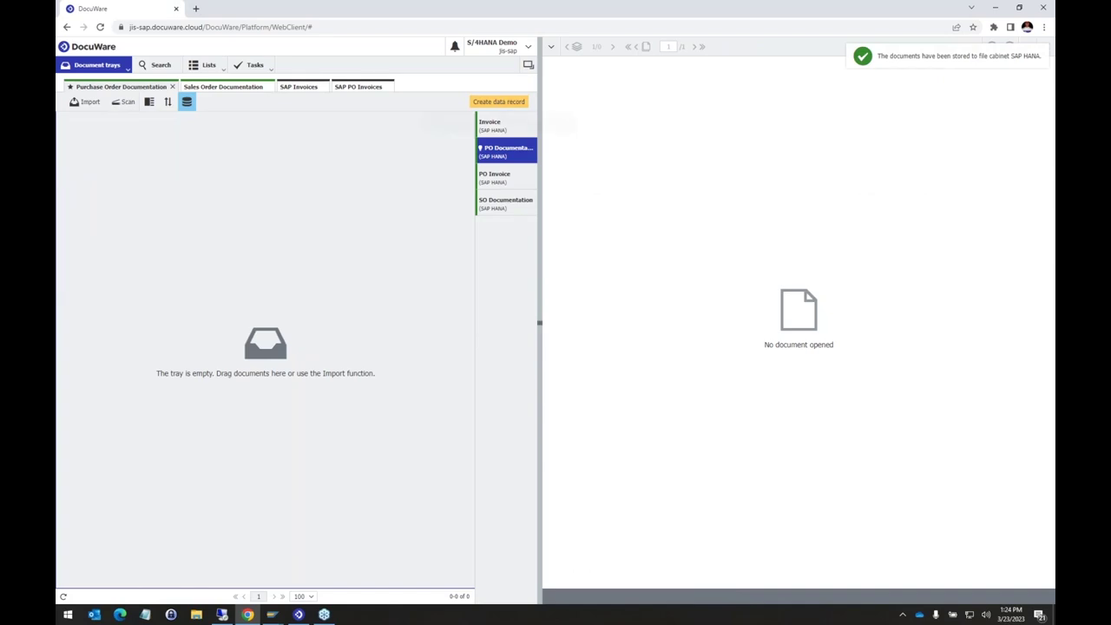
Step: Search SAP HANA - All again, refresh the results, and review the stored Purchase Order - Info email and its index fields
click(164, 69)
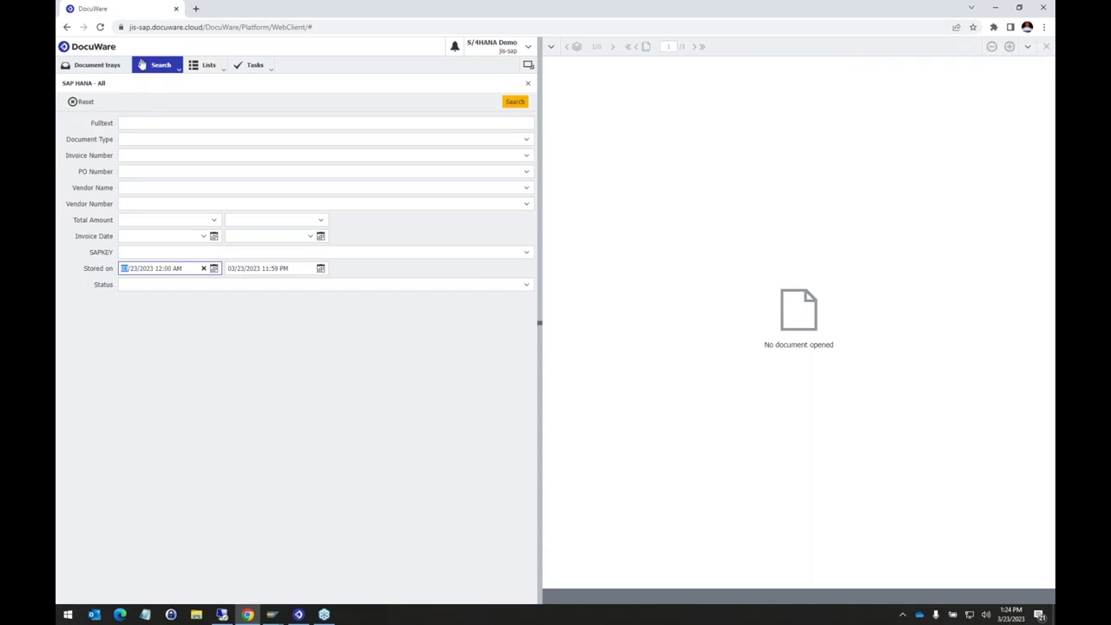
click(515, 102)
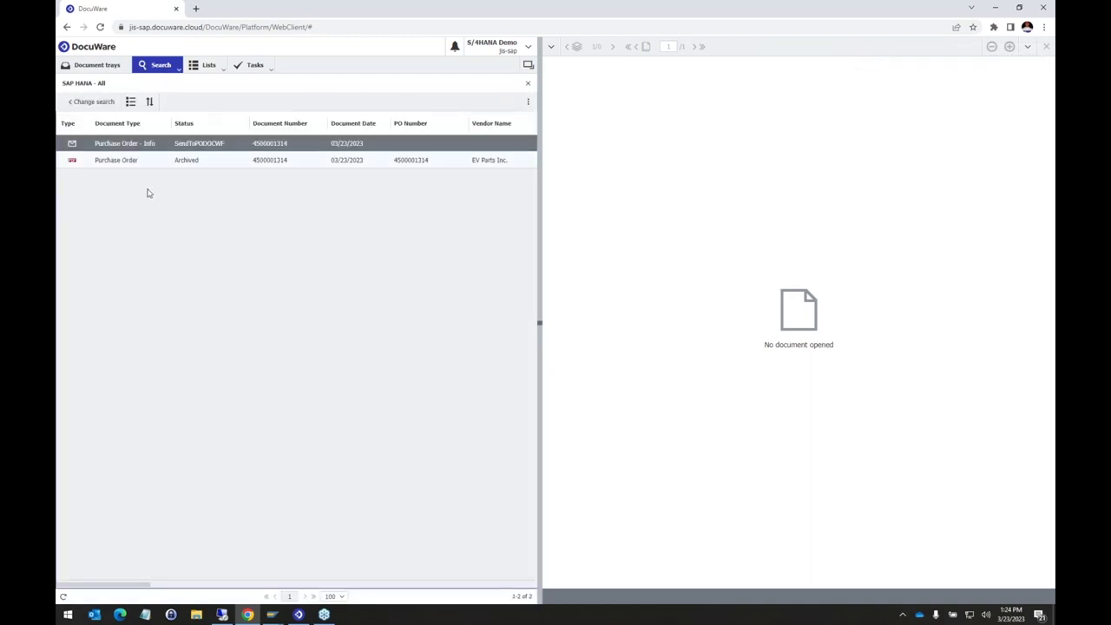
click(63, 598)
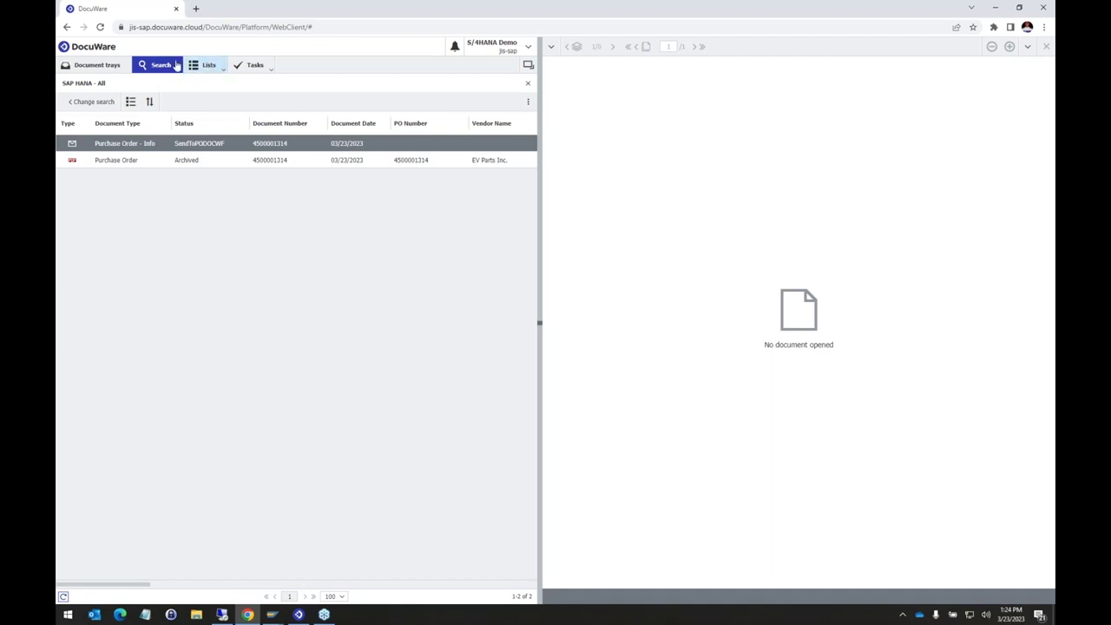
click(63, 597)
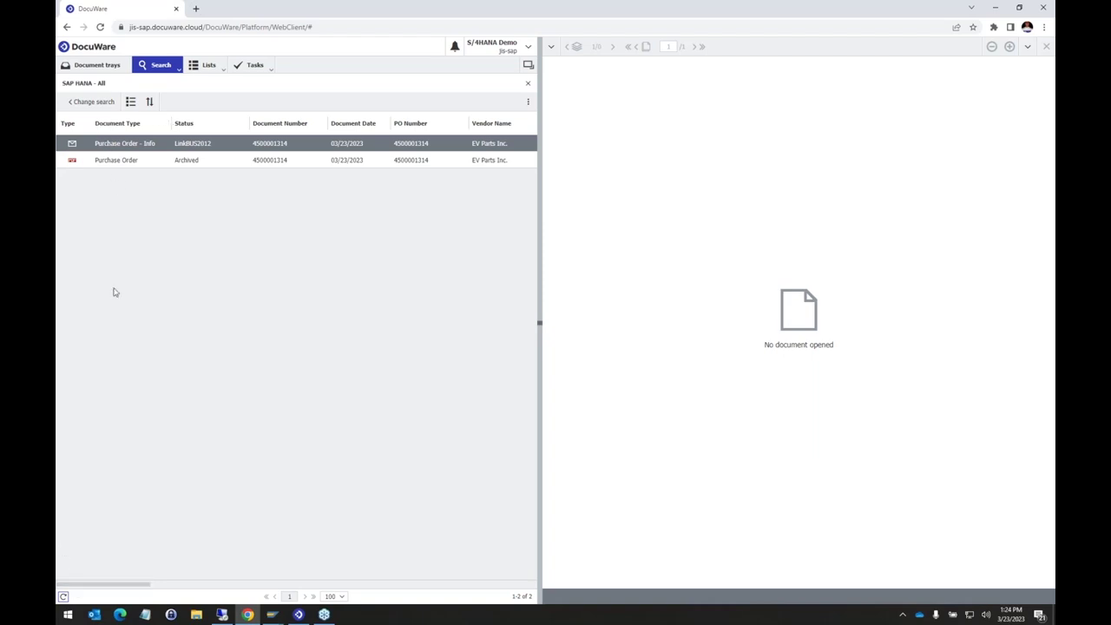
double_click(106, 149)
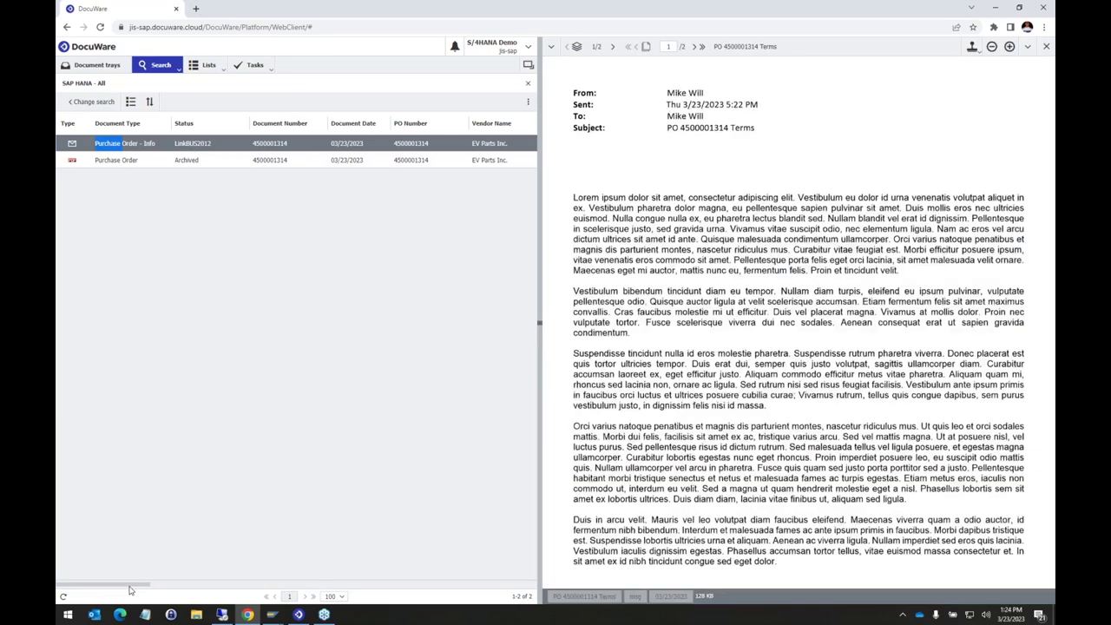
drag(129, 590, 223, 585)
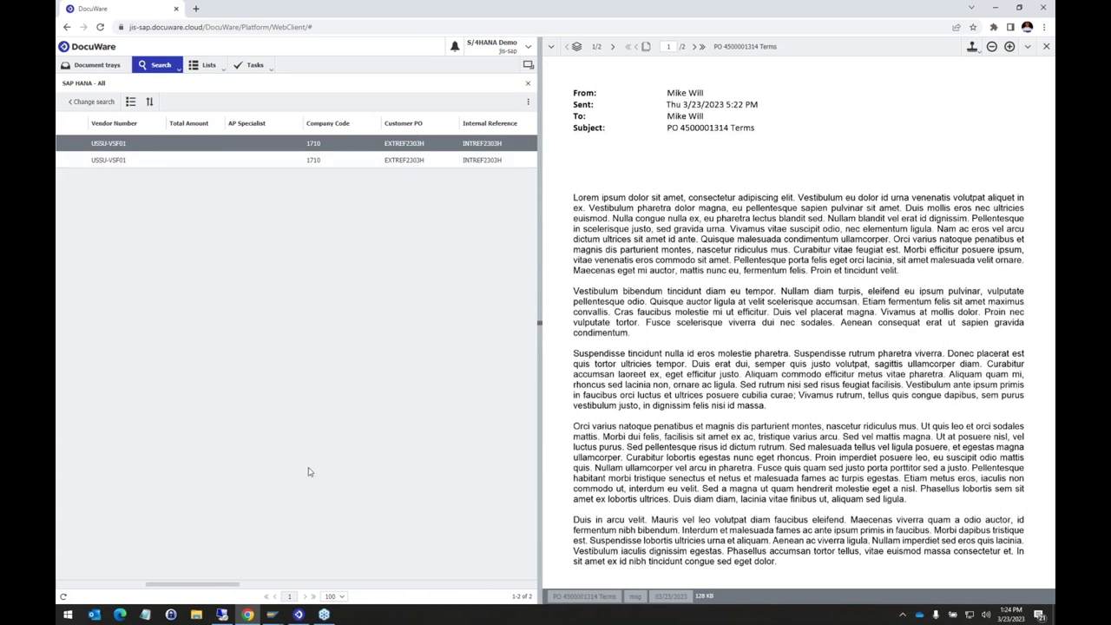
Step: Refresh the DocuWare search results, switch to SAP, and reopen the purchase order's attachment list to load its current attachments
drag(231, 588, 64, 594)
click(63, 596)
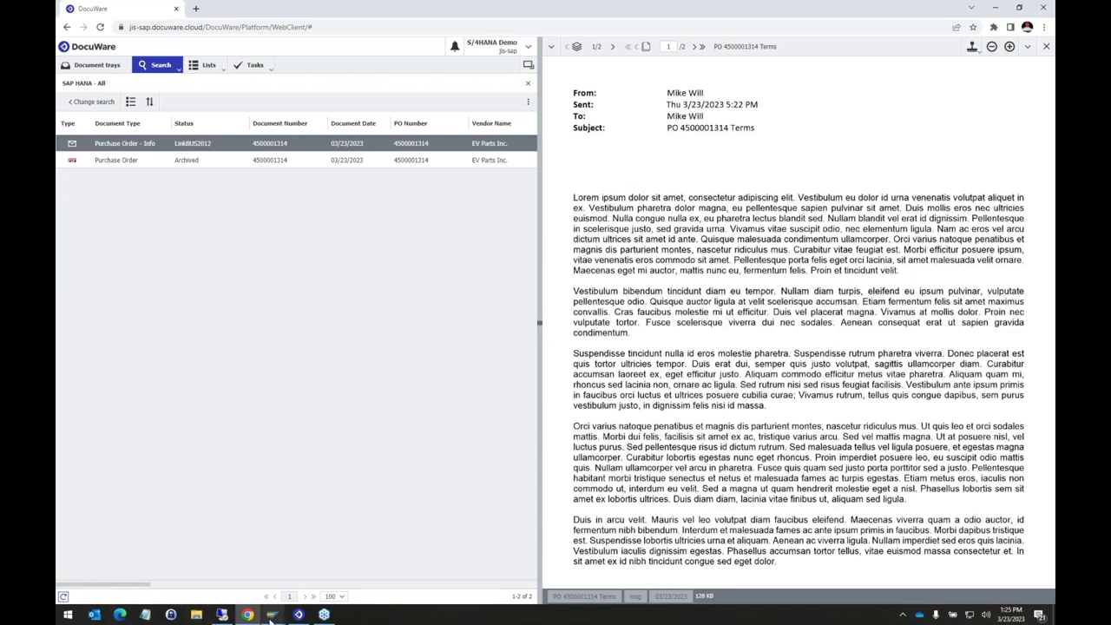
mouse_move(271, 619)
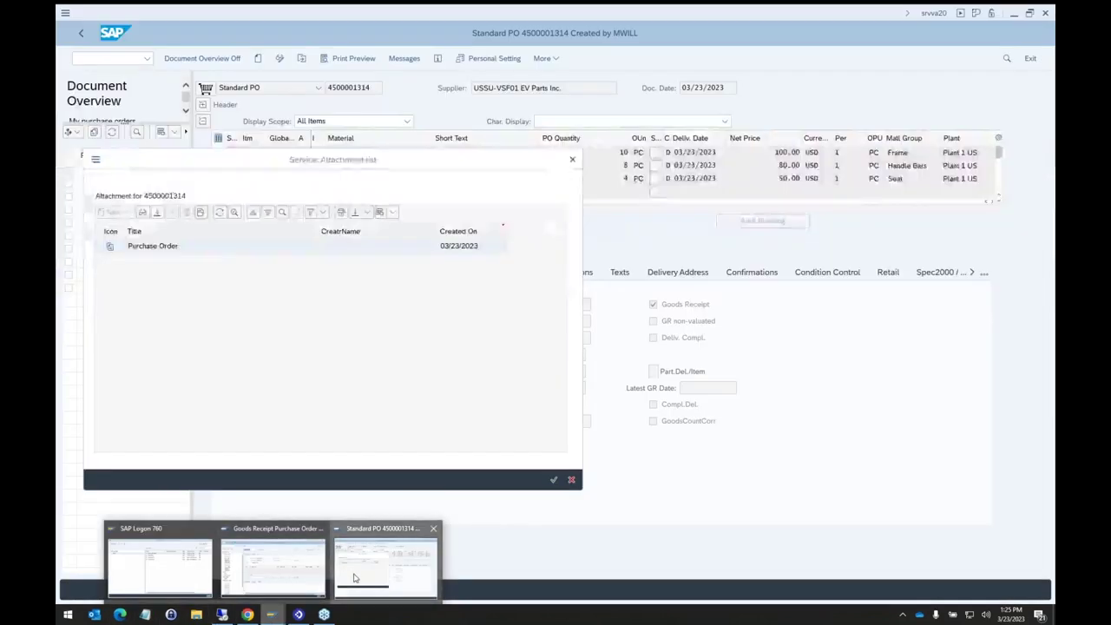
click(395, 556)
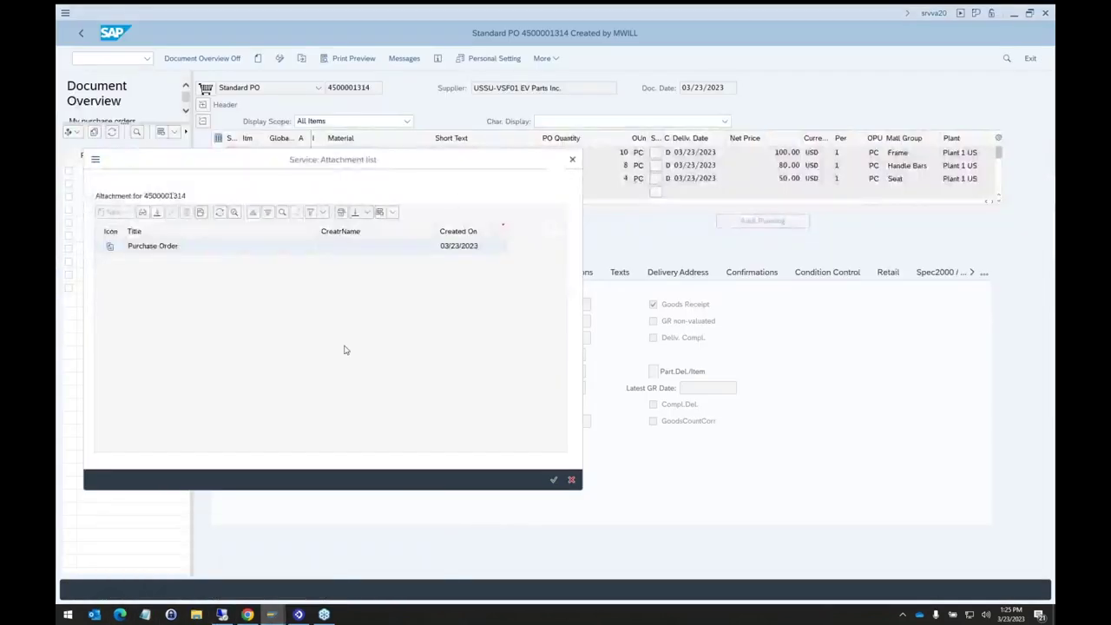
click(572, 160)
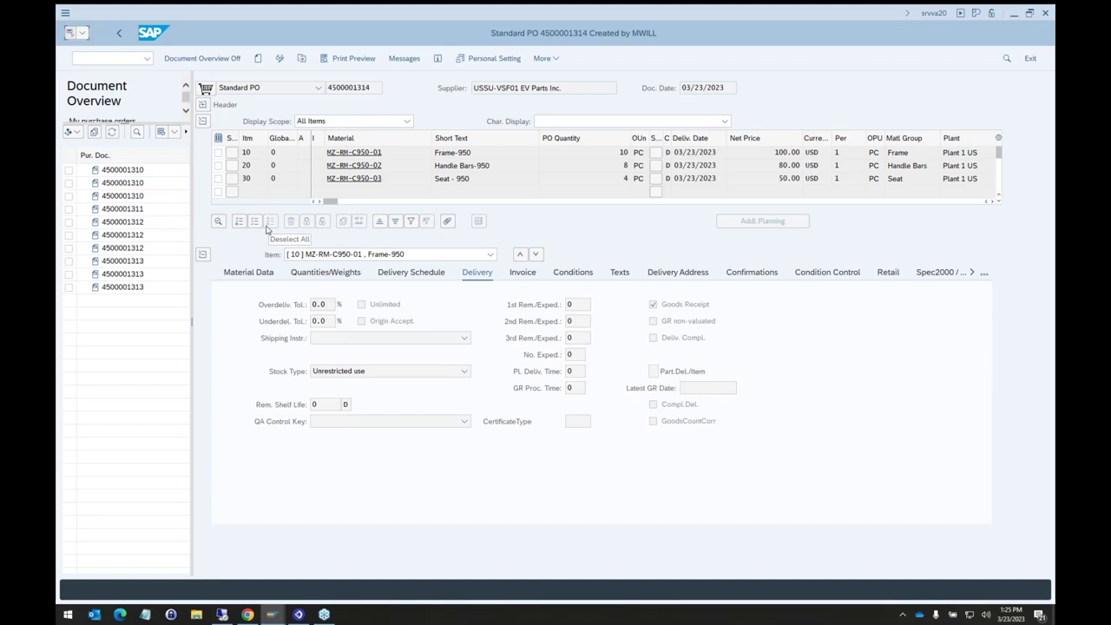
click(78, 33)
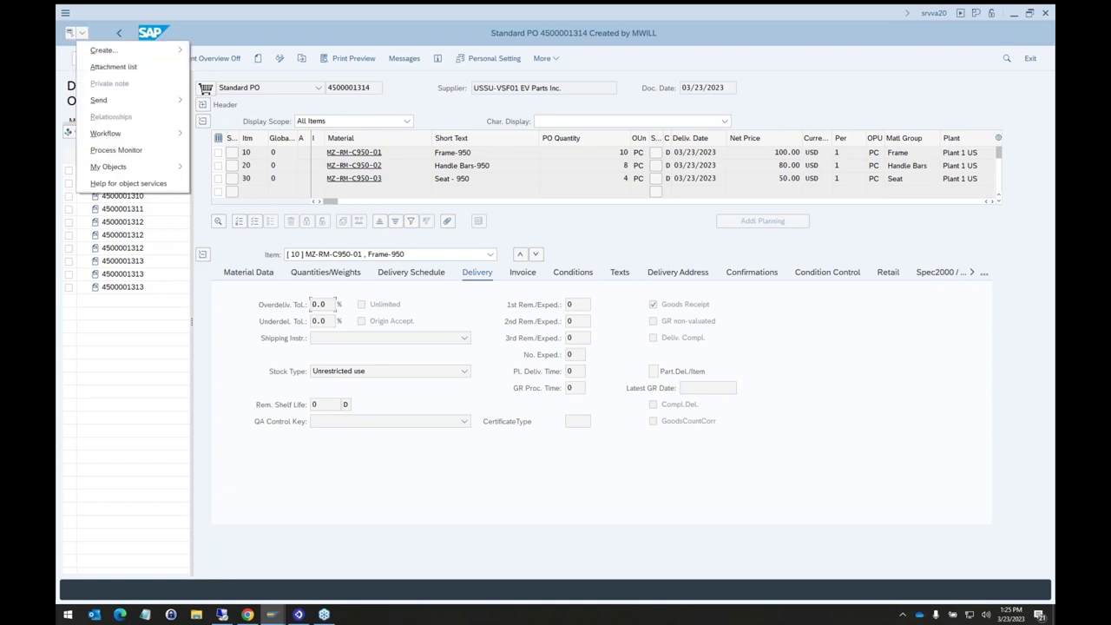
click(118, 67)
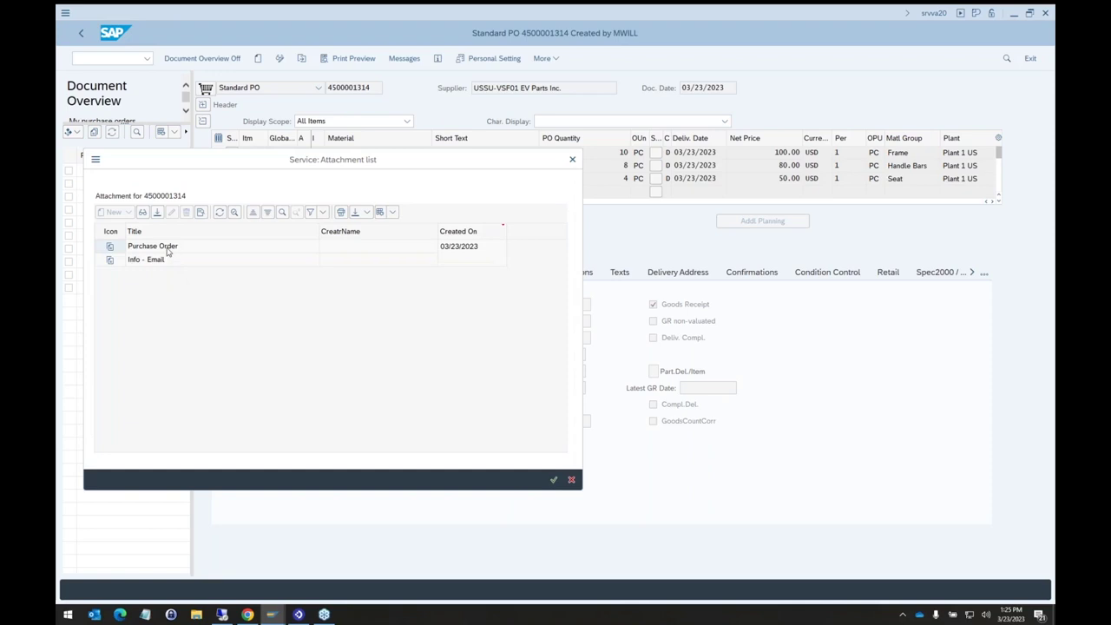
Step: Open the Info - Email attachment, review the PO terms email in DocuWare, and close its viewer
click(153, 262)
double_click(153, 262)
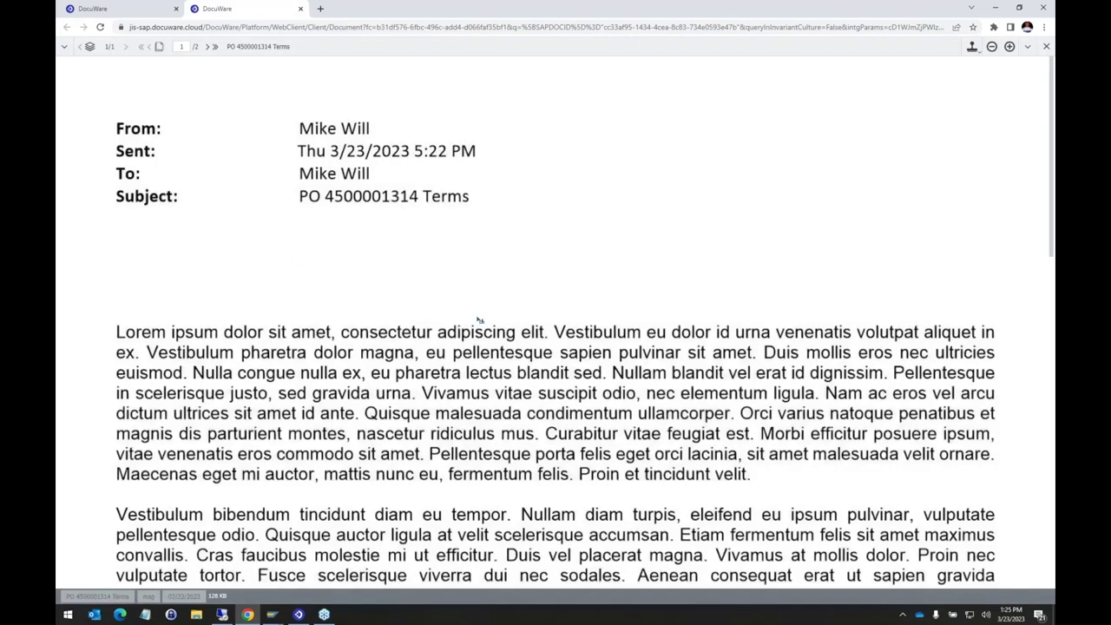
scroll(478, 320, down, 2)
scroll(384, 216, up, 1)
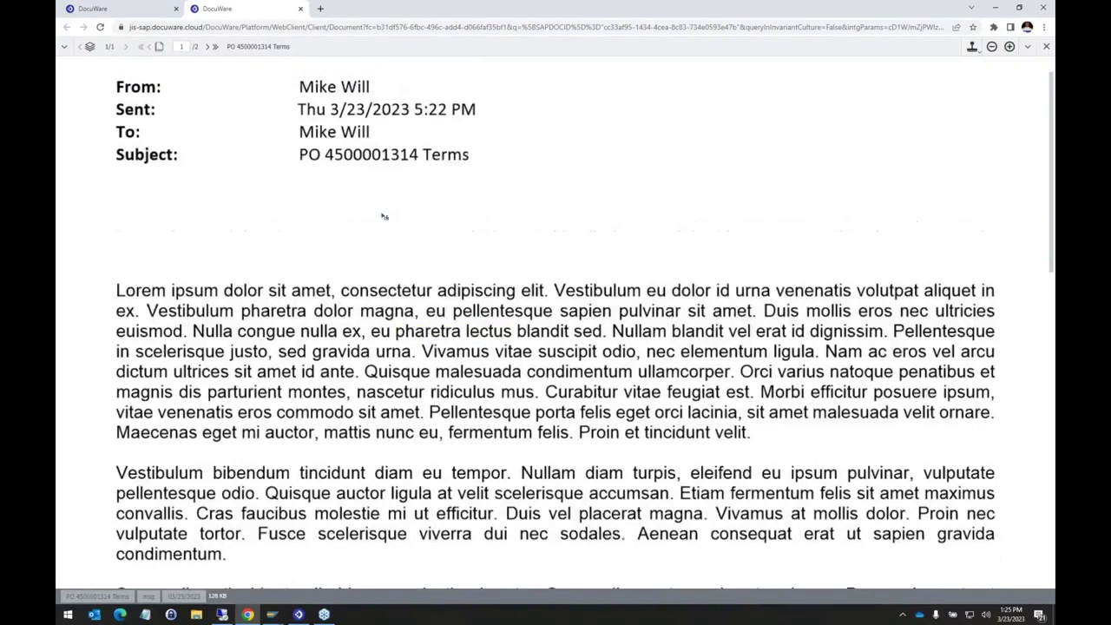
scroll(385, 216, up, 1)
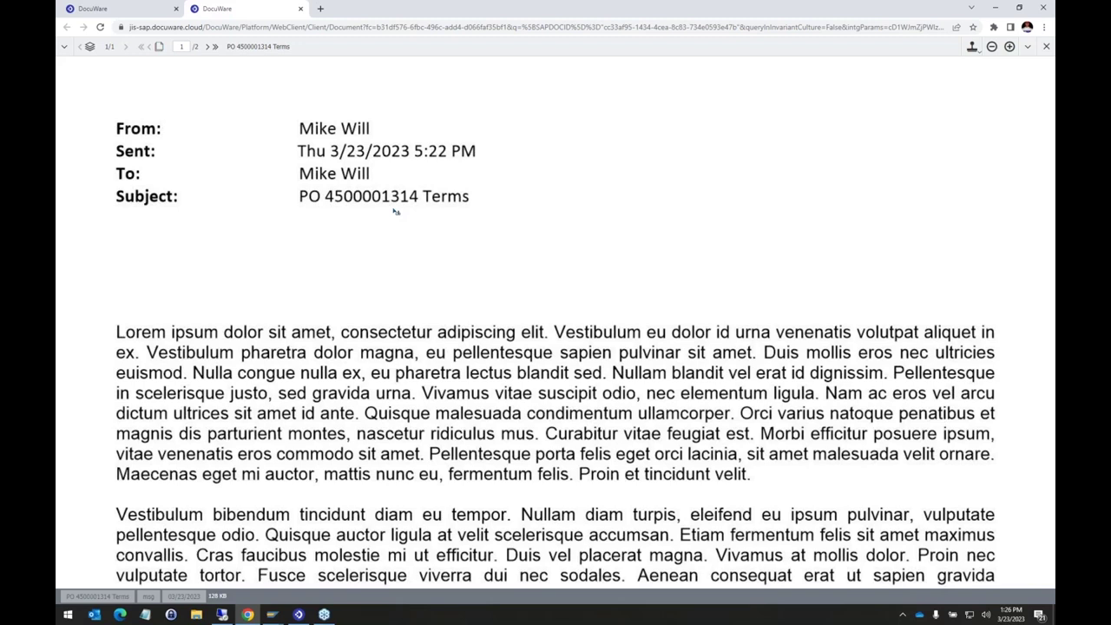
middle_click(243, 12)
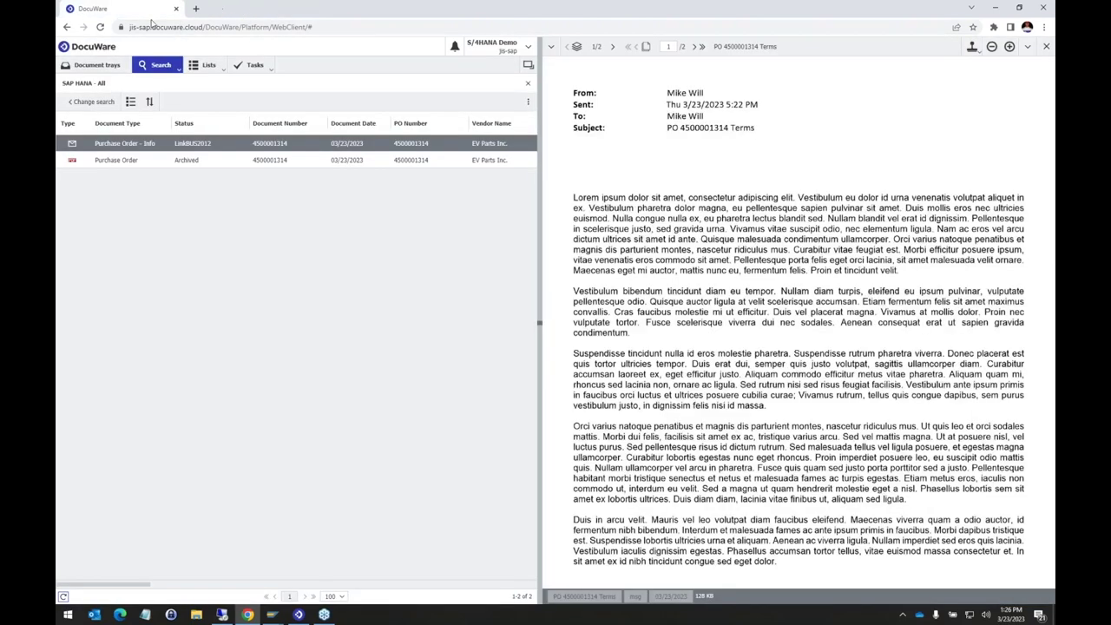
Step: Refresh the search results and show the SAP HANA - Packing Slips - Pending SAP Receiving list
click(62, 596)
click(207, 66)
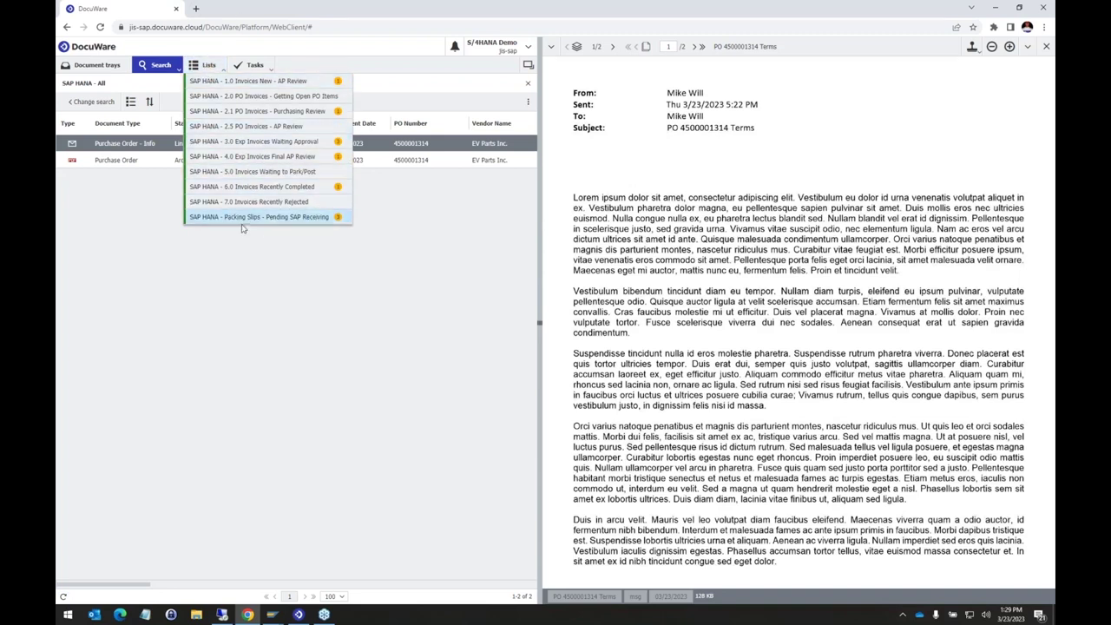
click(293, 217)
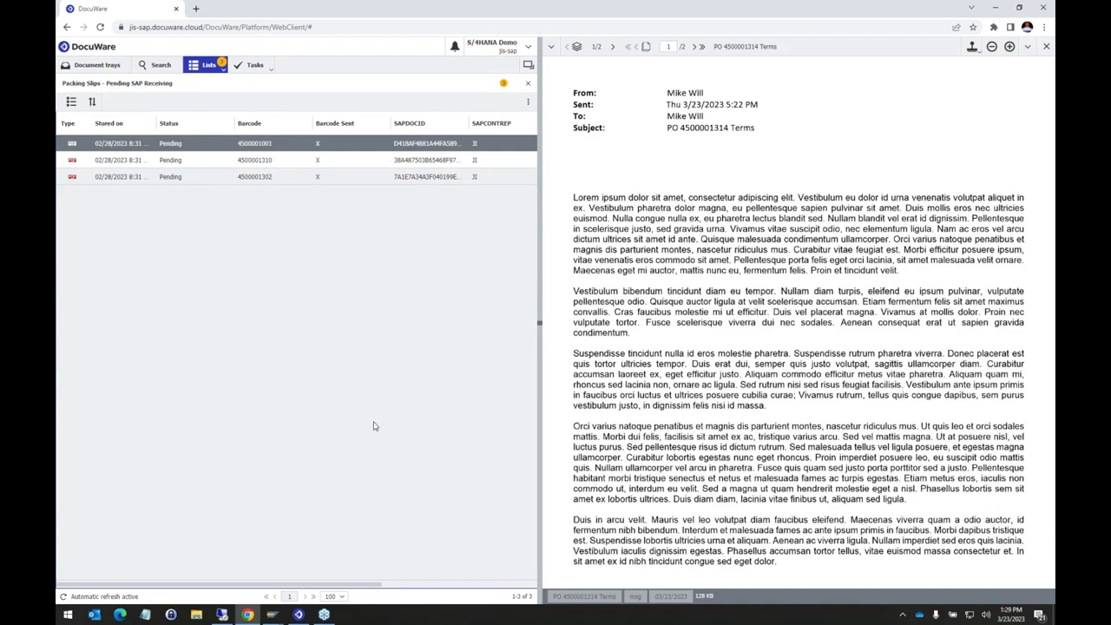
Step: Start the HANA Barcode import job in DocuWare Desktop Apps and close that window
click(298, 615)
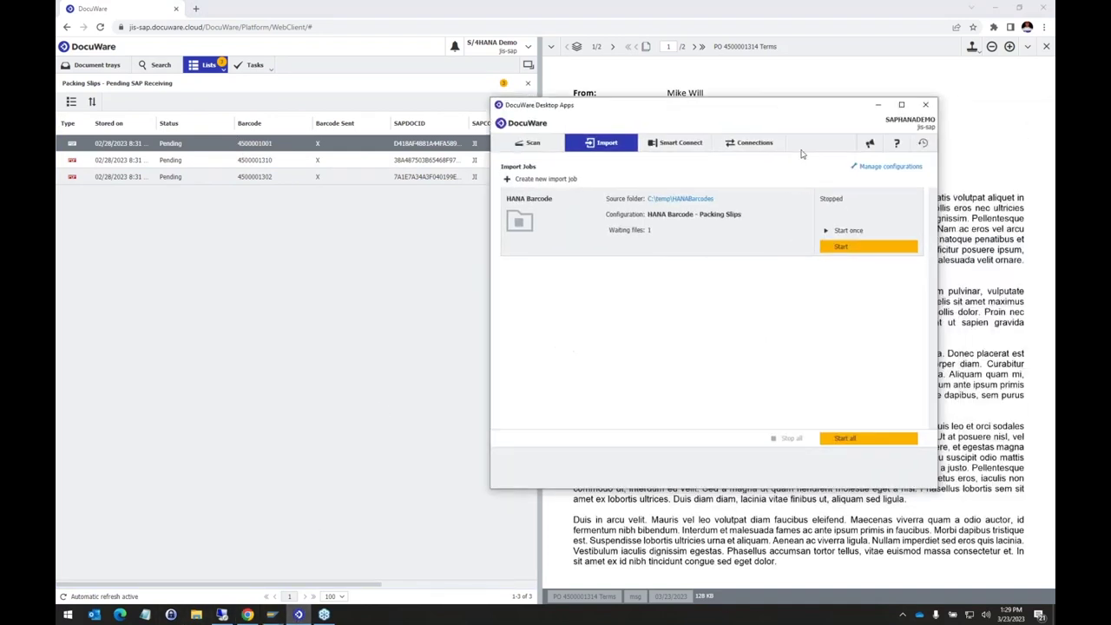
click(842, 248)
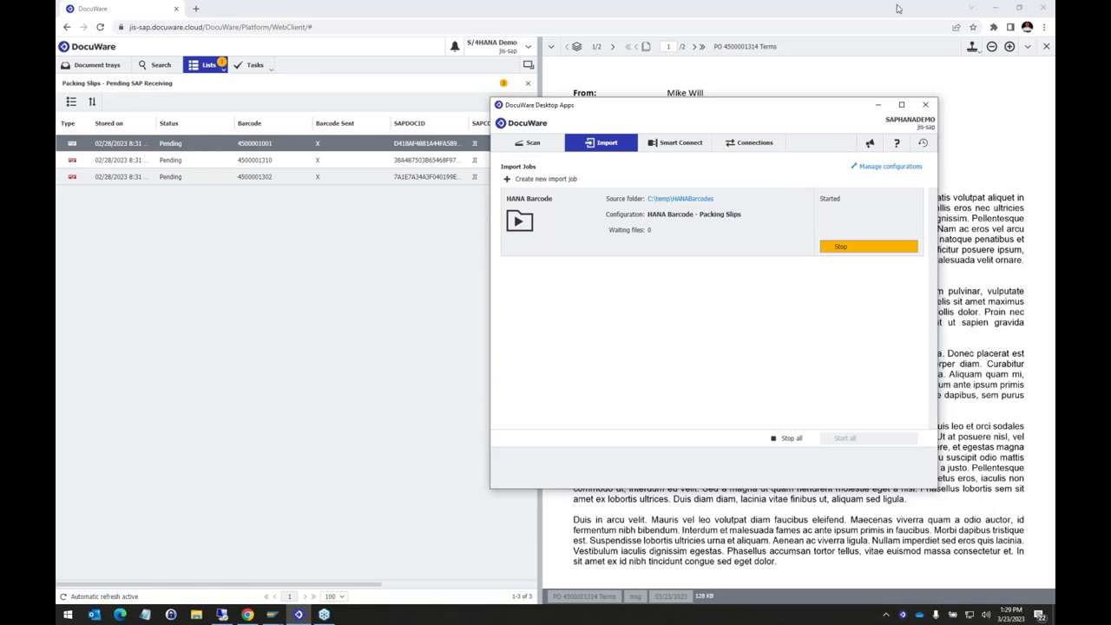
click(925, 105)
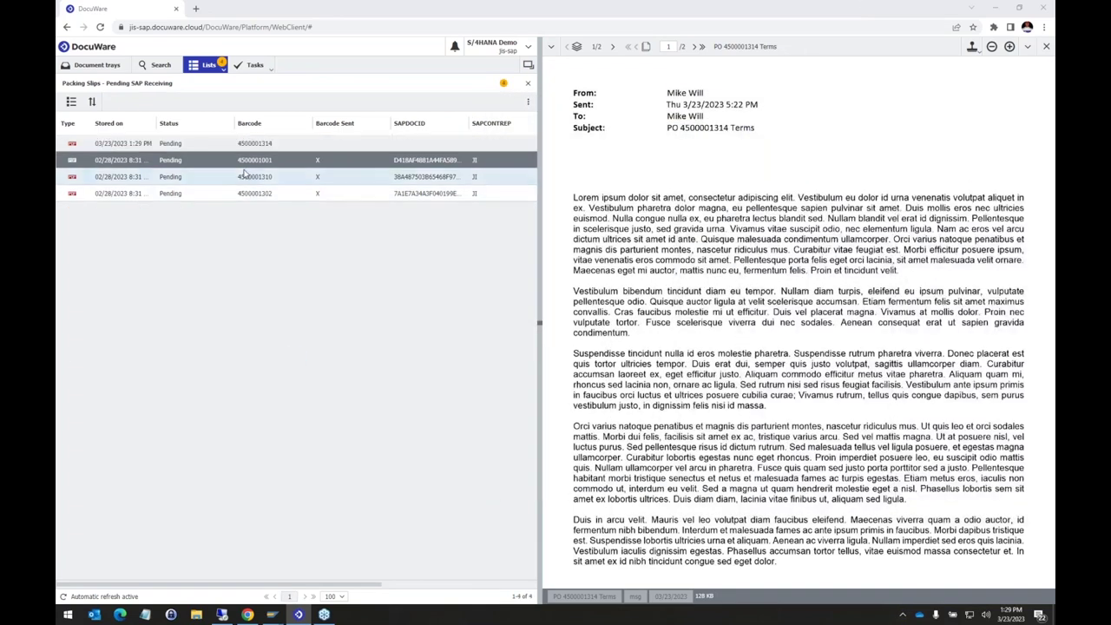
Step: Open the newly imported EV Parts packing slip, refresh the list, and stamp initials beside the Ship Qty of all three items
double_click(123, 144)
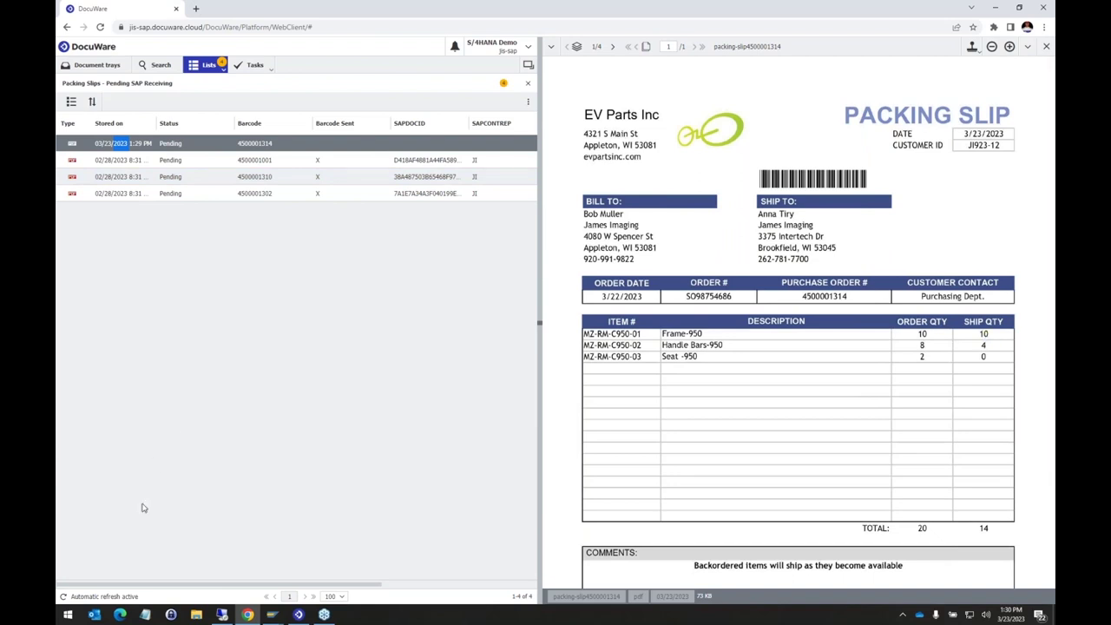
click(63, 596)
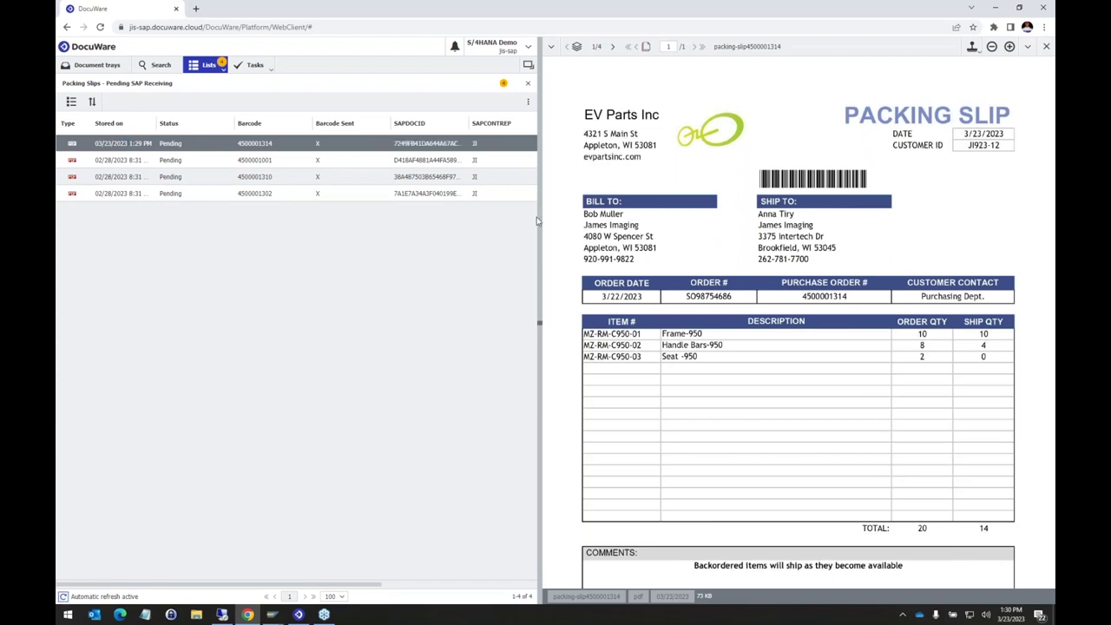
click(551, 46)
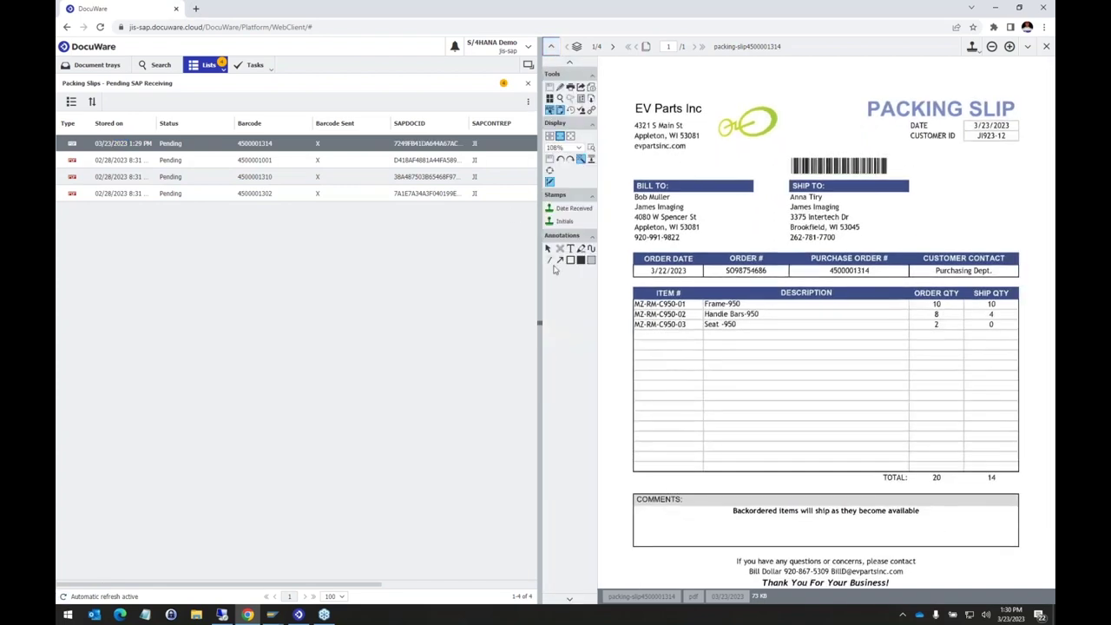
click(562, 222)
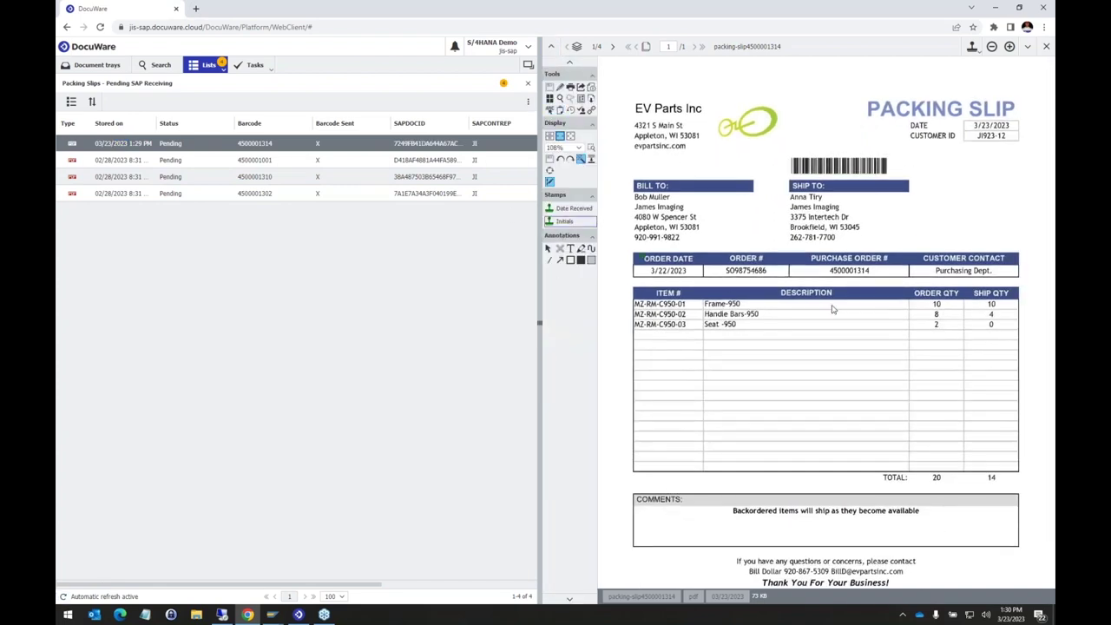
click(1007, 305)
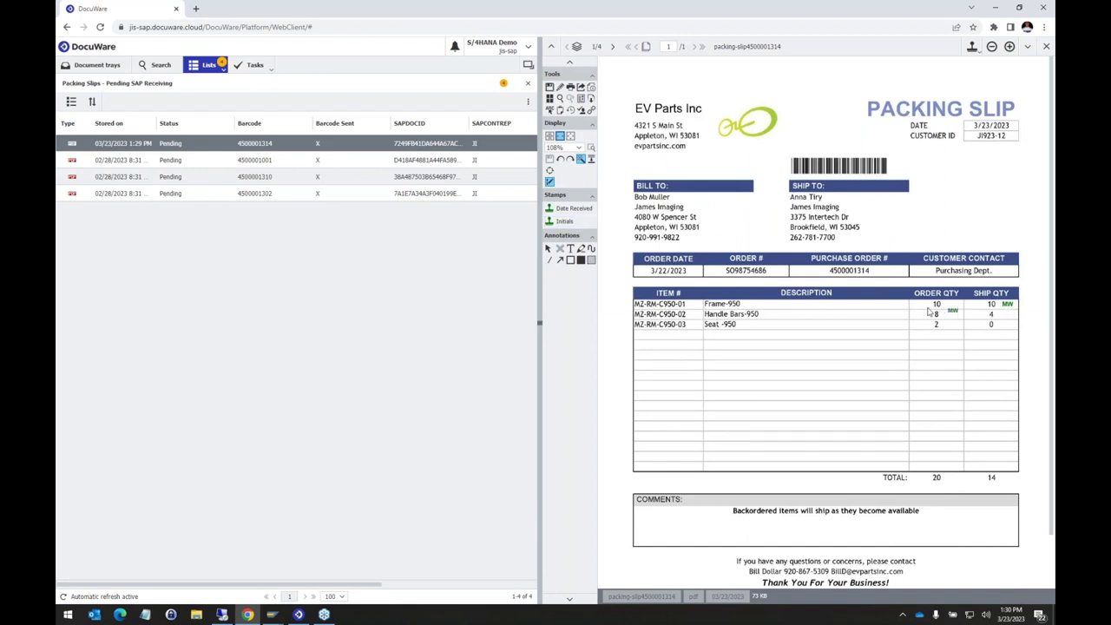
click(1005, 315)
click(1004, 323)
Step: Place the Date Received stamp below the packing slip's line items and save the annotated document
click(562, 210)
click(782, 334)
click(549, 88)
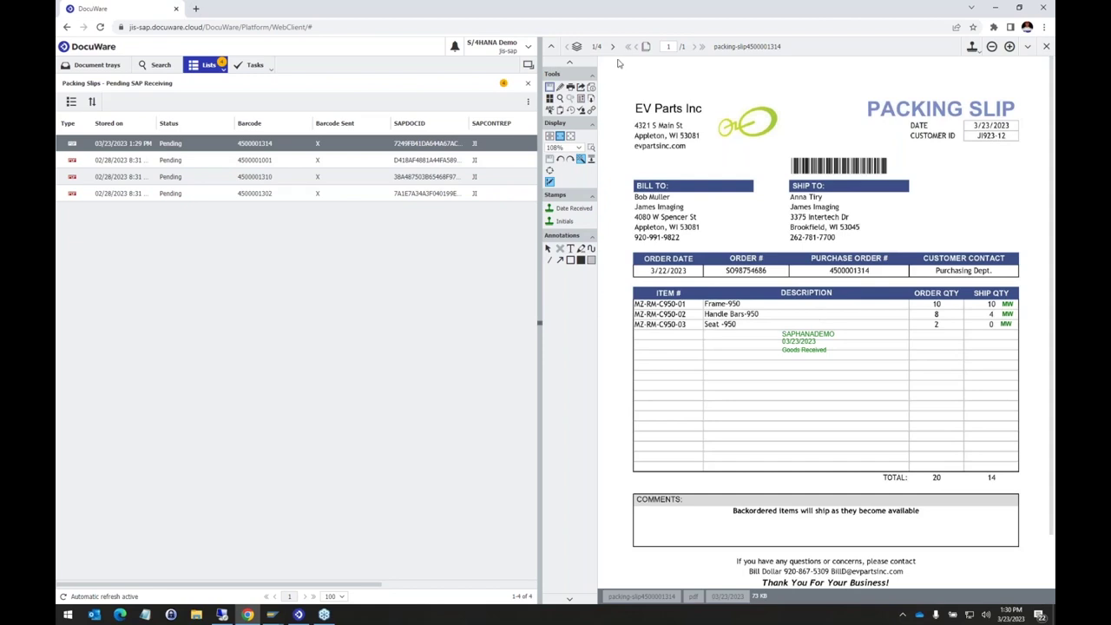
Step: Copy the packing slip's barcode value and load it as the purchase order in SAP's Goods Receipt
click(560, 111)
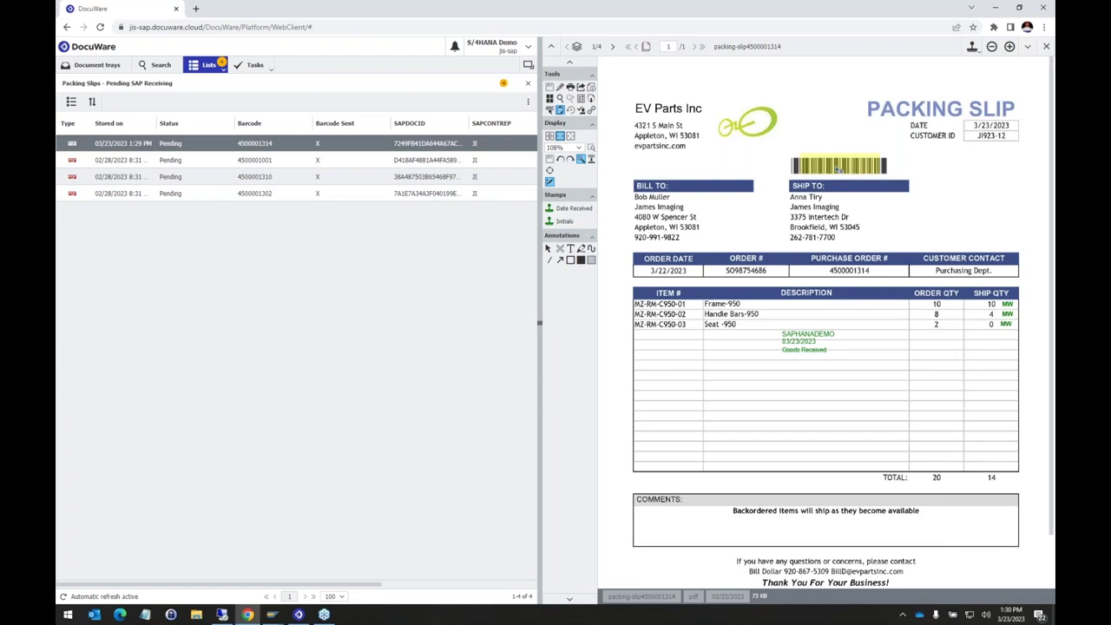
click(838, 169)
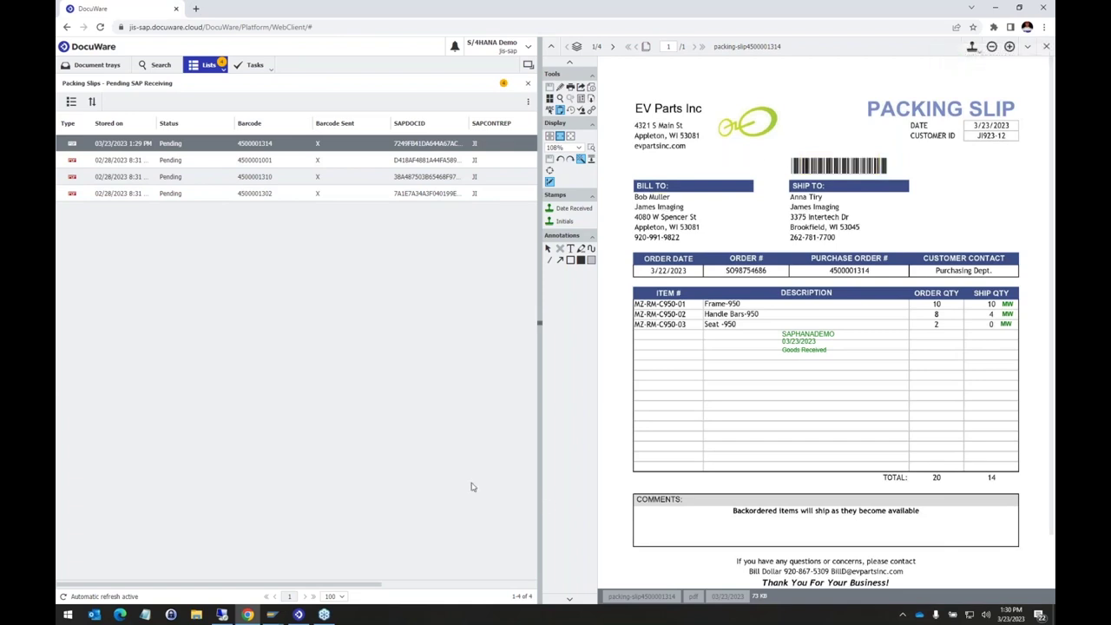
click(273, 615)
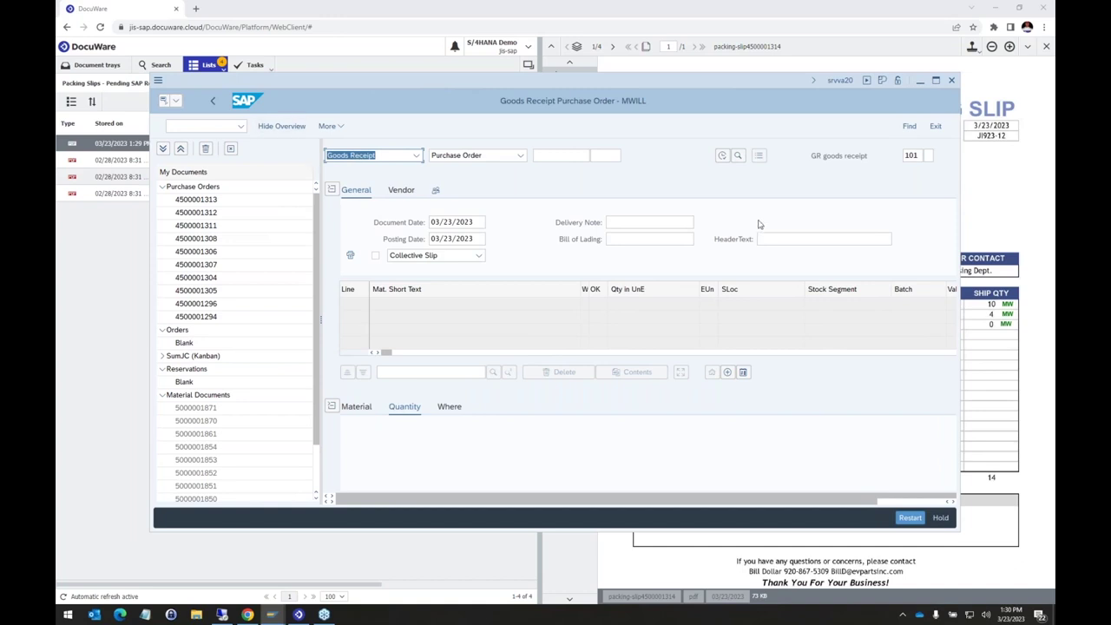
click(566, 155)
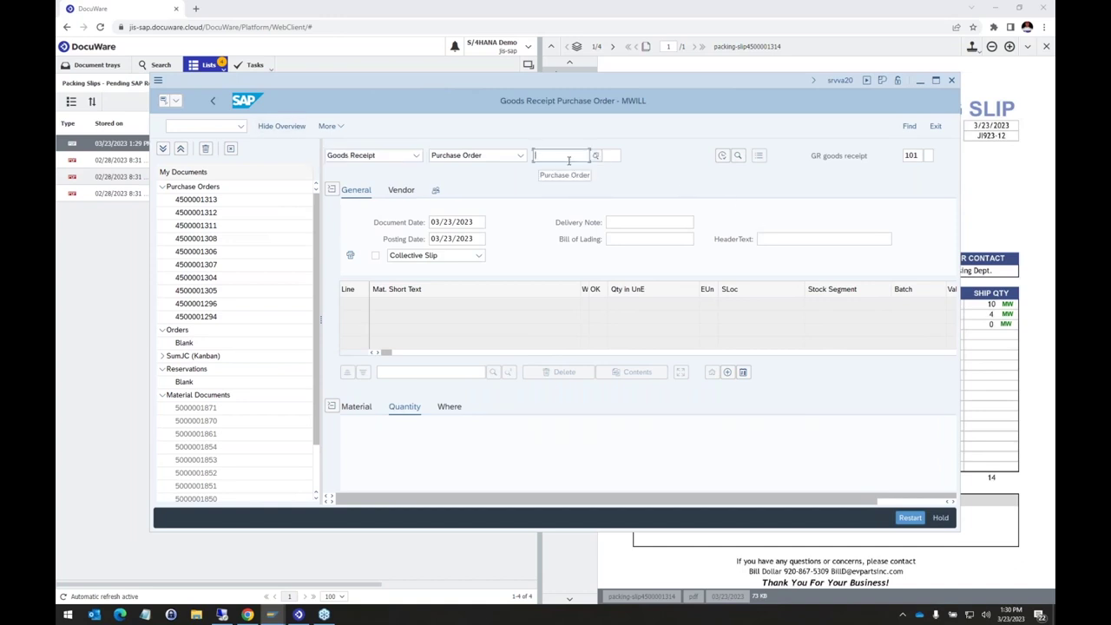
key(ctrl+v)
key(Return)
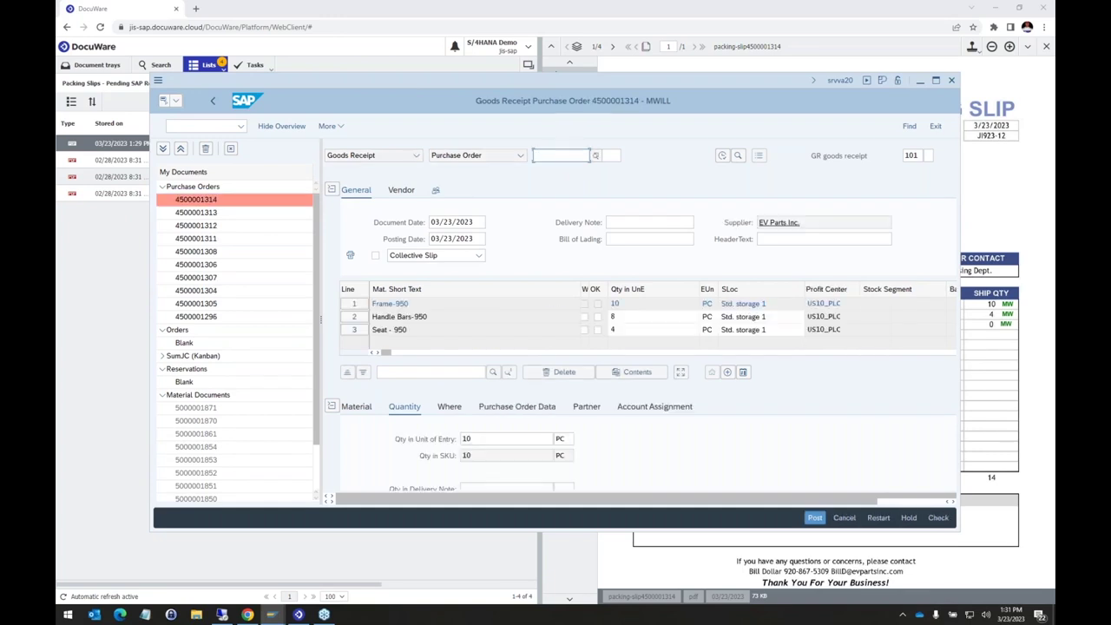
Step: Maximize the goods receipt window, set Frame-950's delivery note quantity to 10, and mark the item OK
double_click(668, 82)
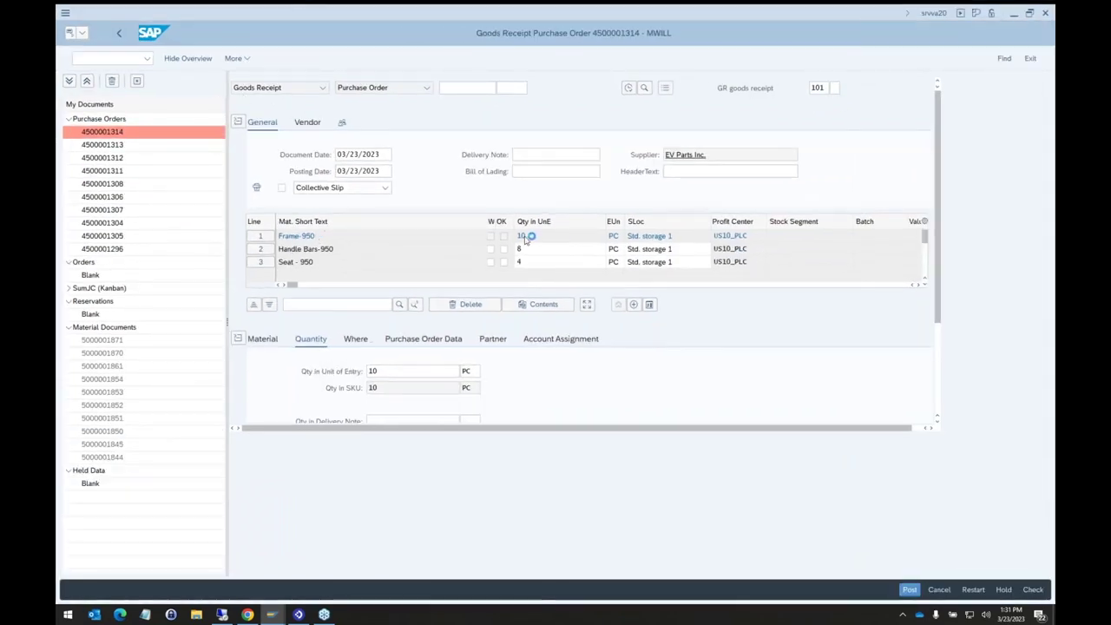
click(394, 420)
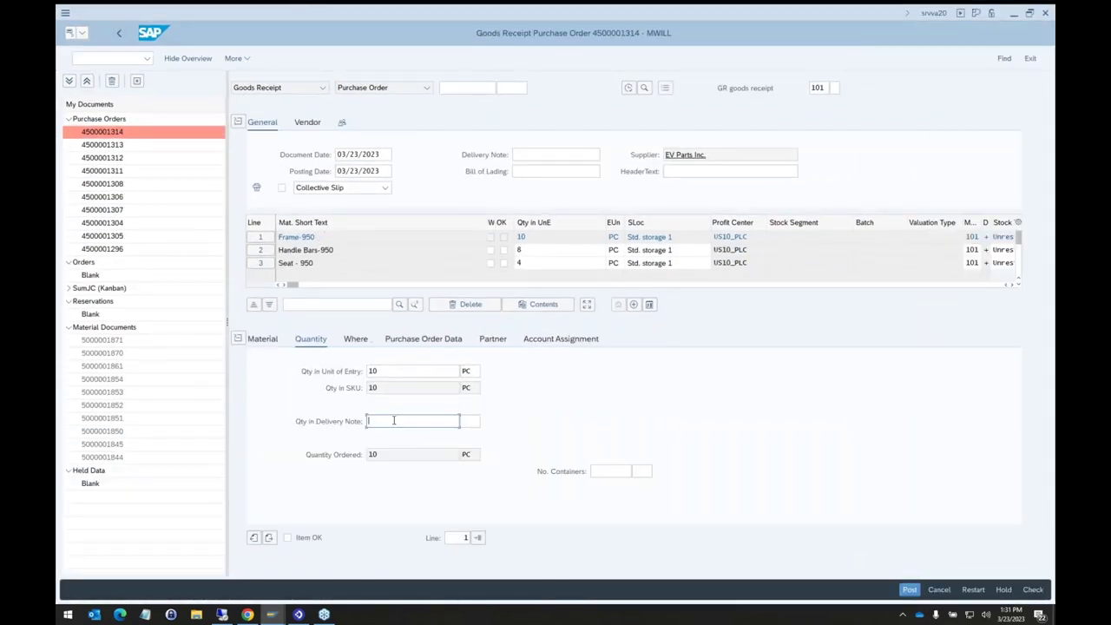
text(10)
click(285, 539)
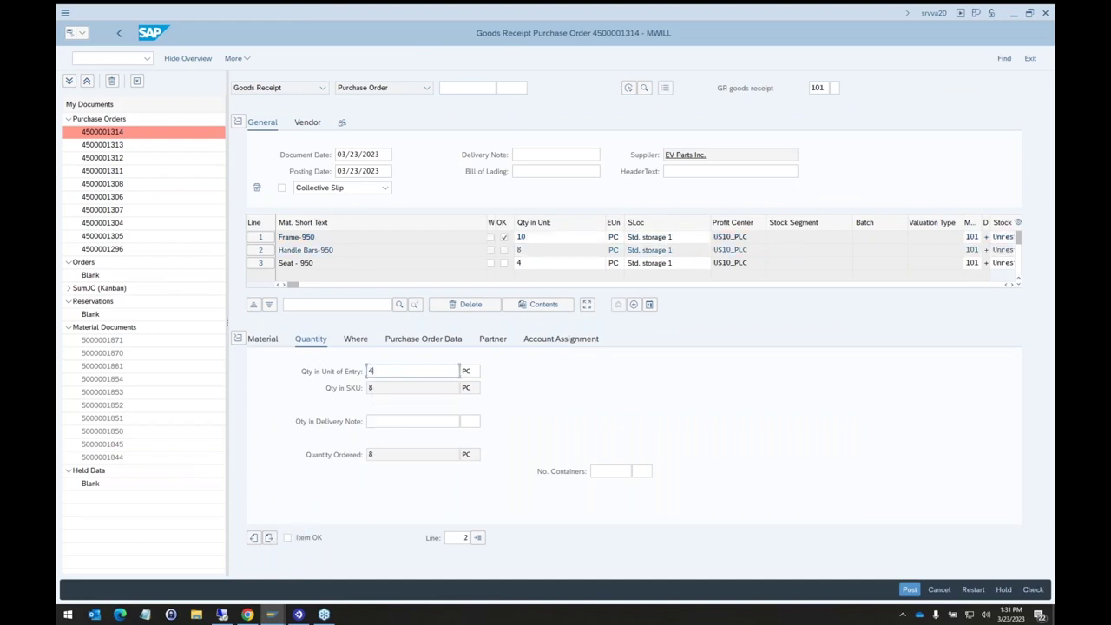
Step: Set the Handle Bars-950 entry and delivery note quantities to 4, mark the item OK, and advance to Seat - 950
click(381, 420)
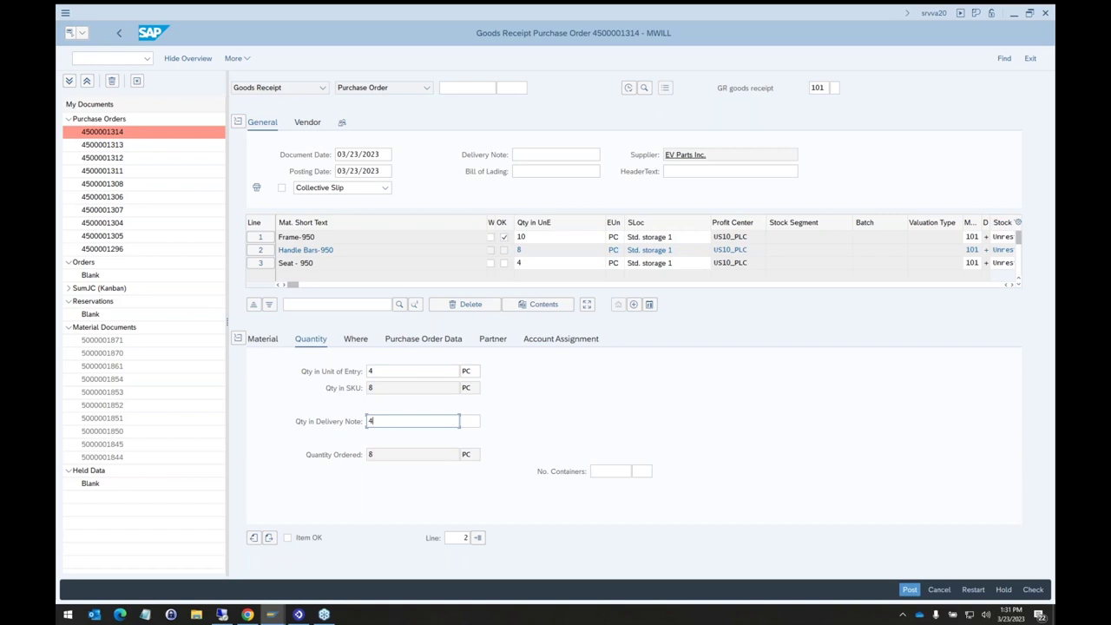
click(288, 538)
click(270, 538)
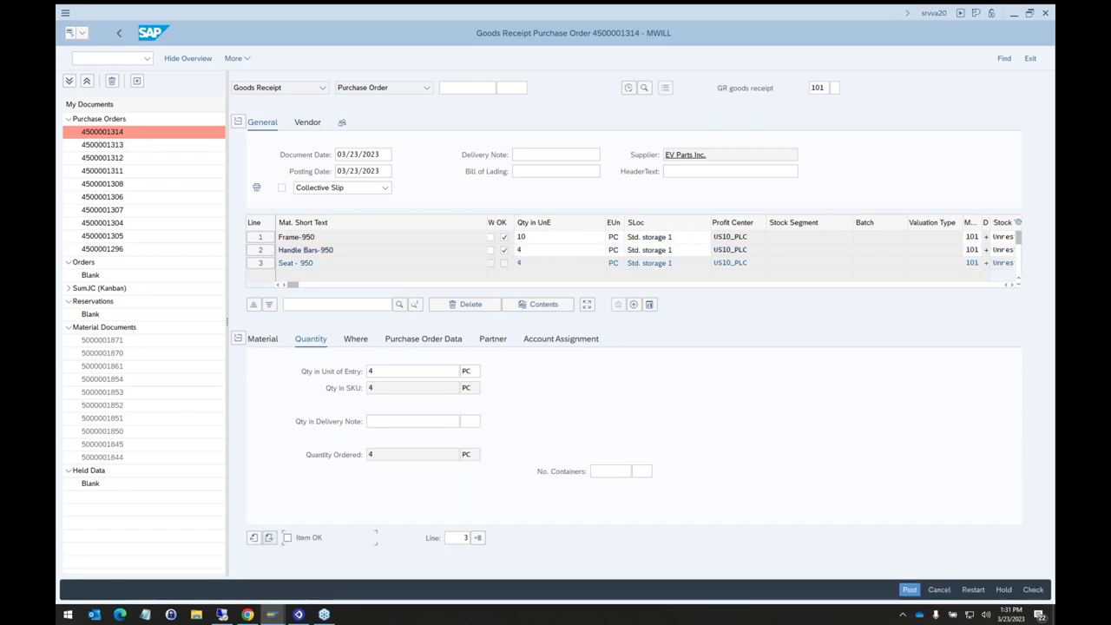
Step: Post the goods receipt with the packing slip's barcode value and document type Goods receipt with reference to PO
click(369, 420)
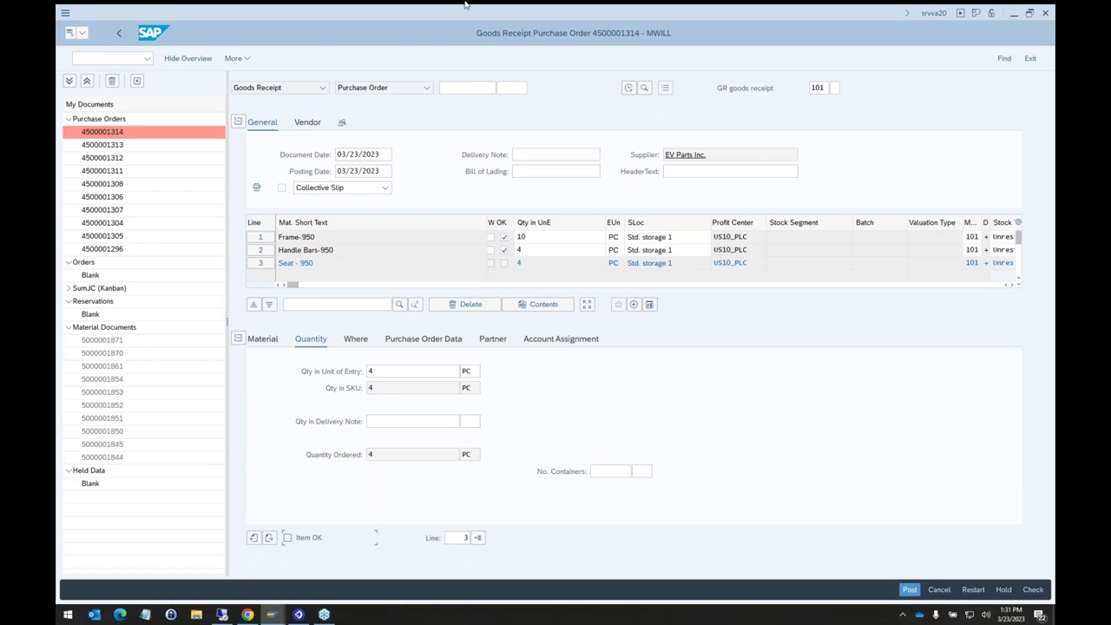
drag(620, 24, 777, 70)
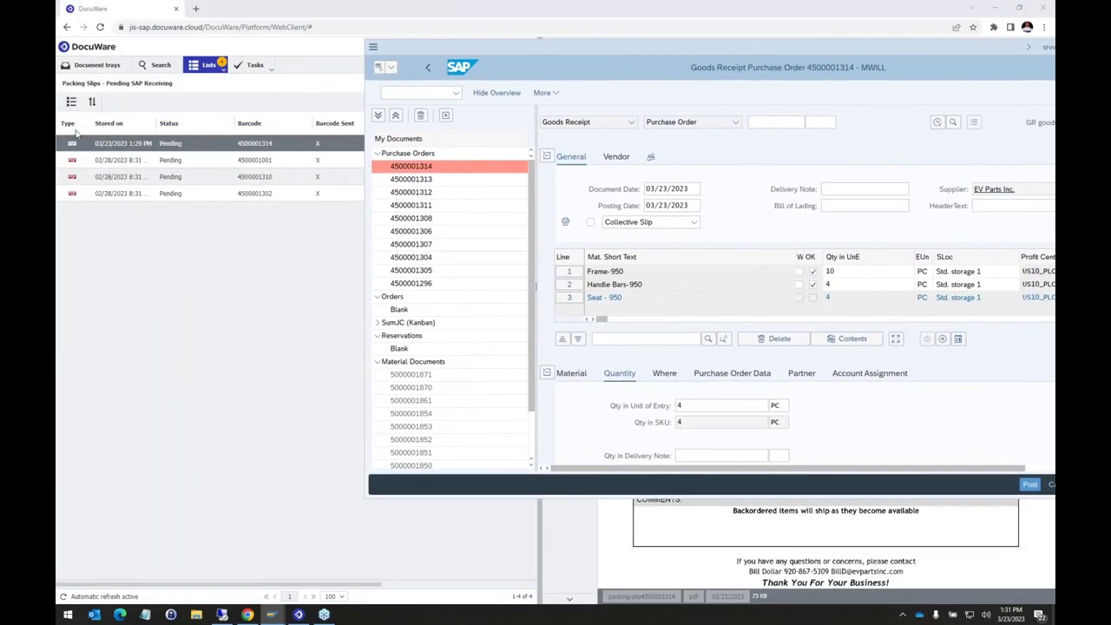
scroll(793, 453, down, 2)
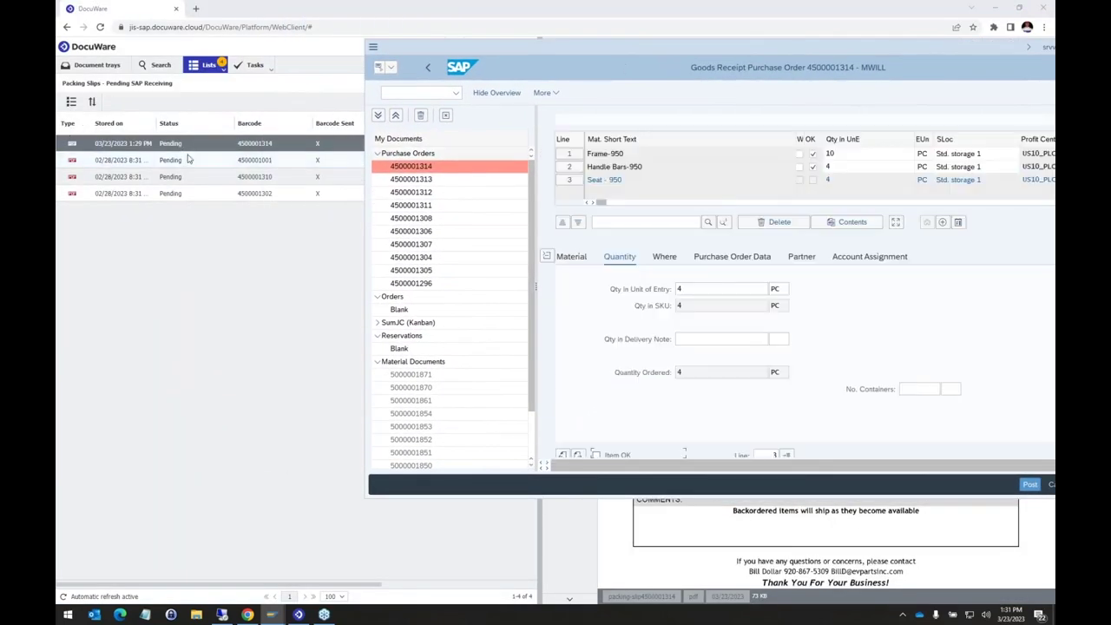
click(1029, 484)
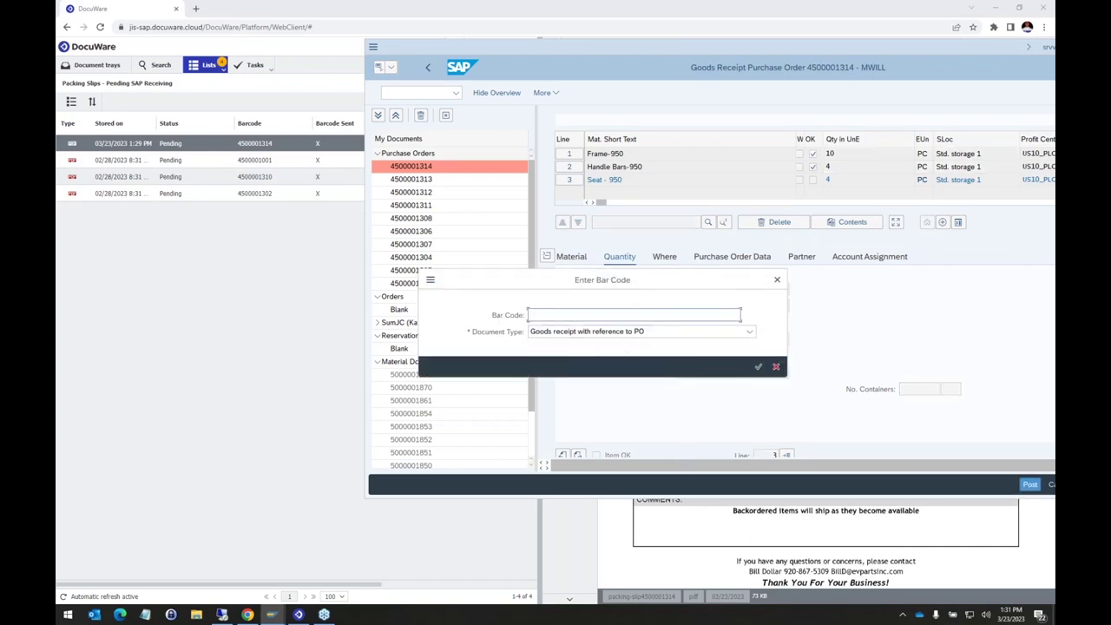
text(4500001314)
click(757, 367)
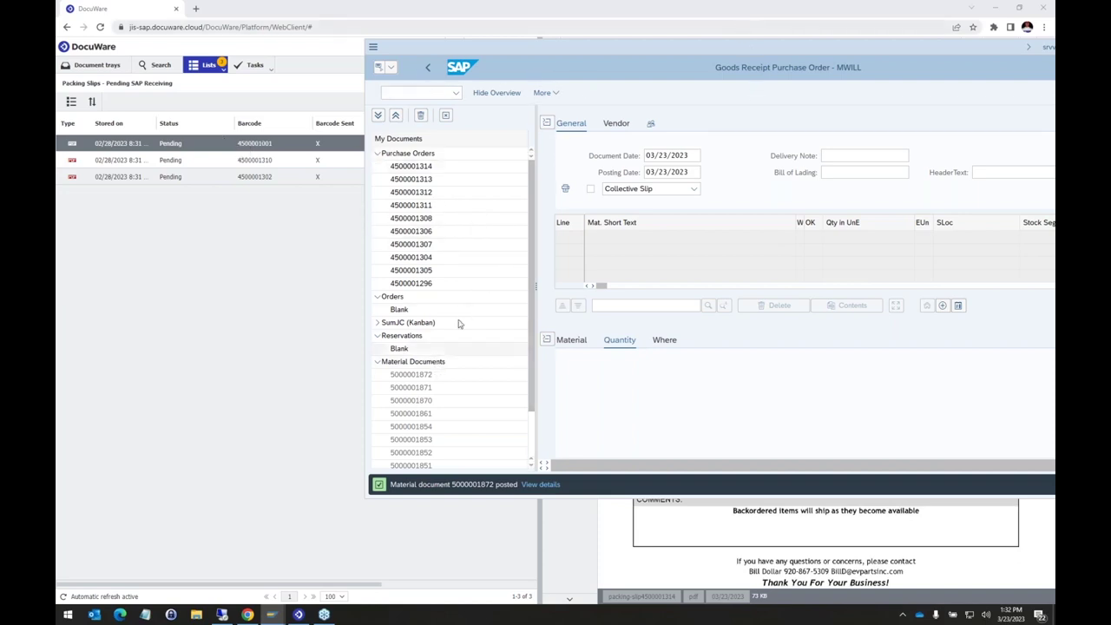
Step: Maximize the goods receipt window and display the newly posted material document
double_click(432, 374)
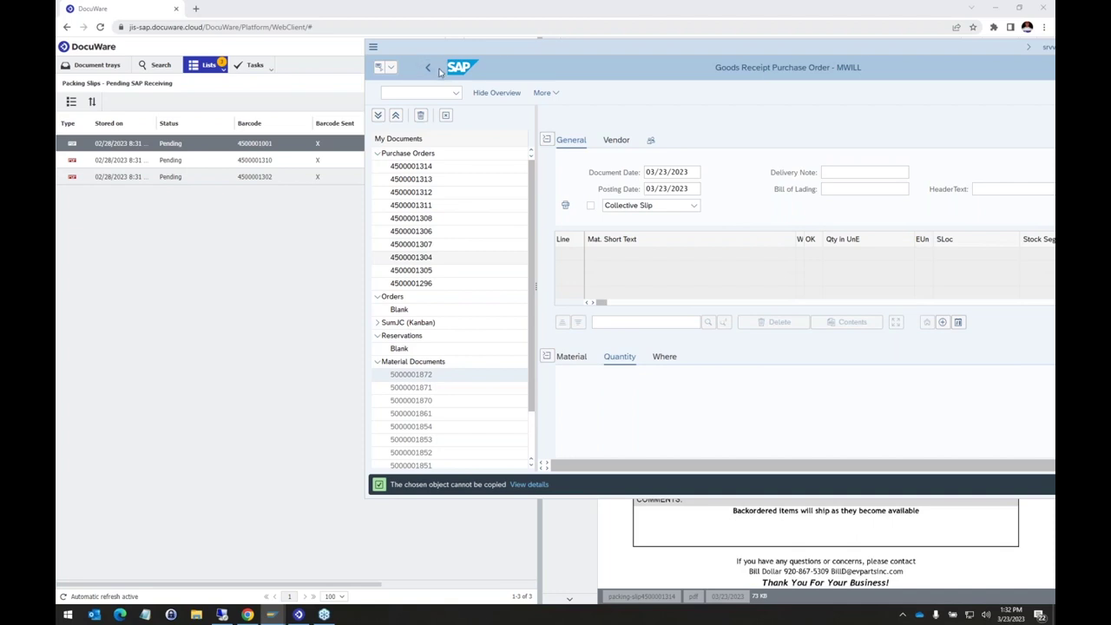
drag(595, 43, 658, 9)
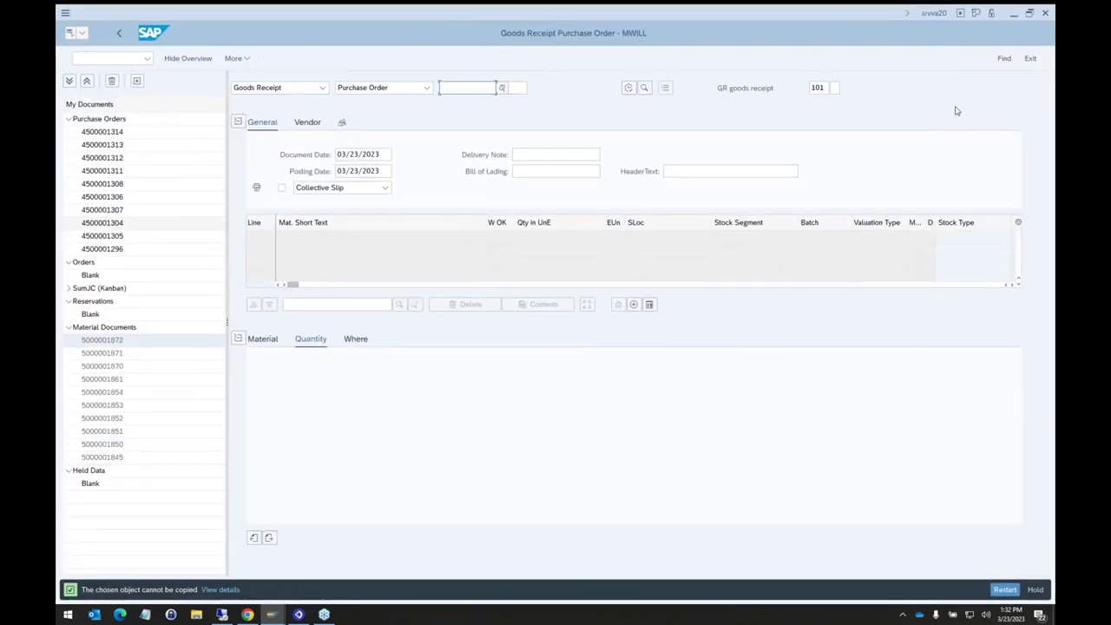
click(295, 90)
click(290, 115)
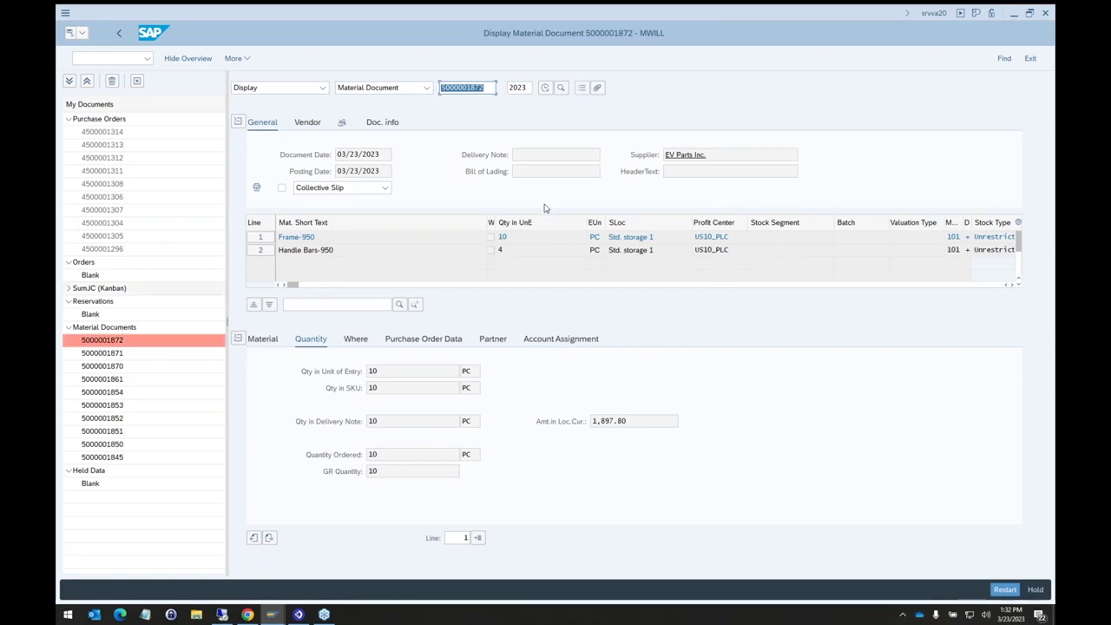
Step: Open the material document's attachment list, view the Goods receipt with reference to PO attachment down to its received stamp, and close it
click(84, 35)
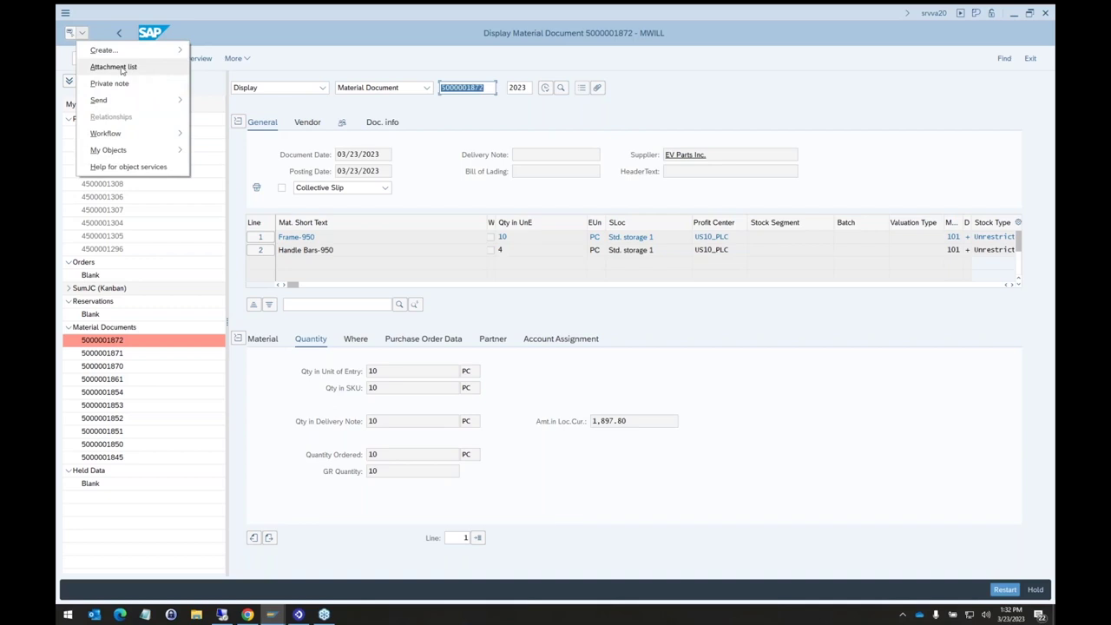
click(123, 69)
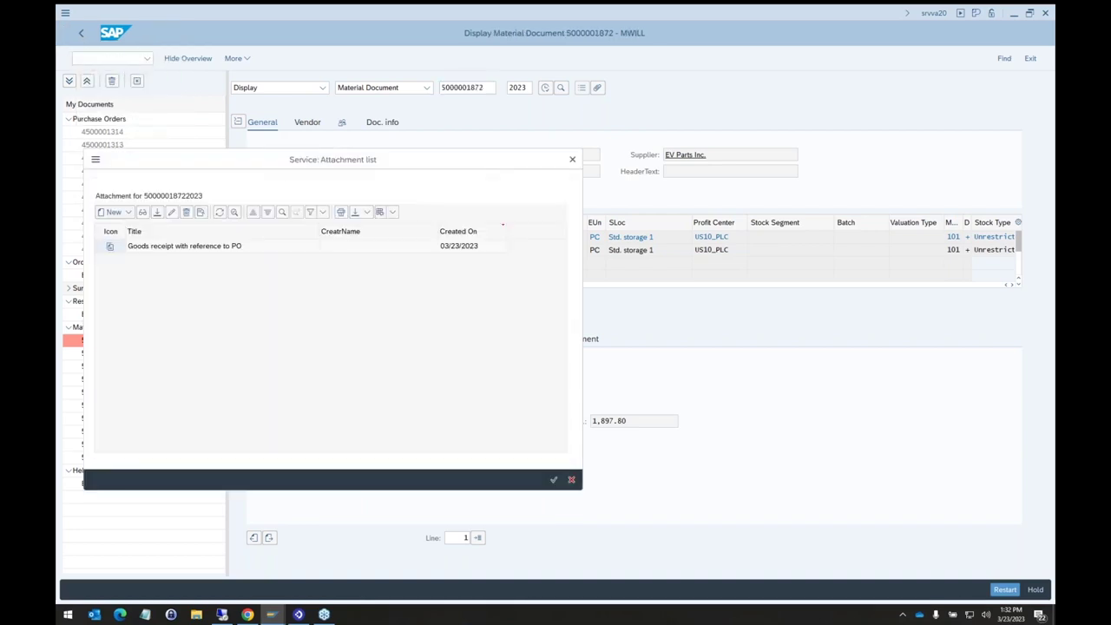
drag(276, 159, 647, 121)
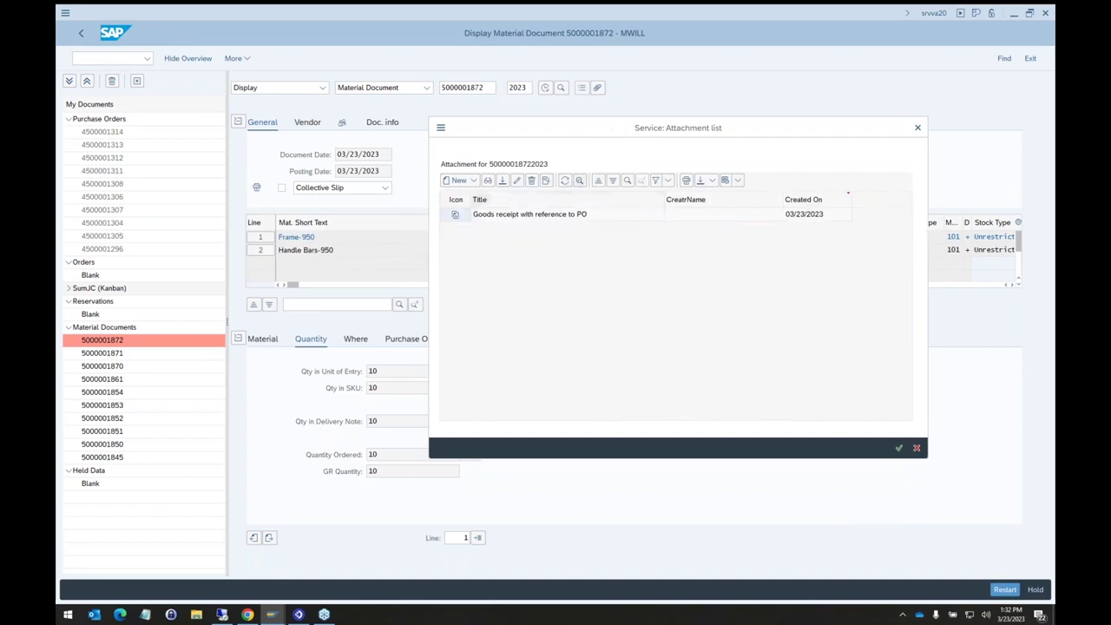
double_click(555, 213)
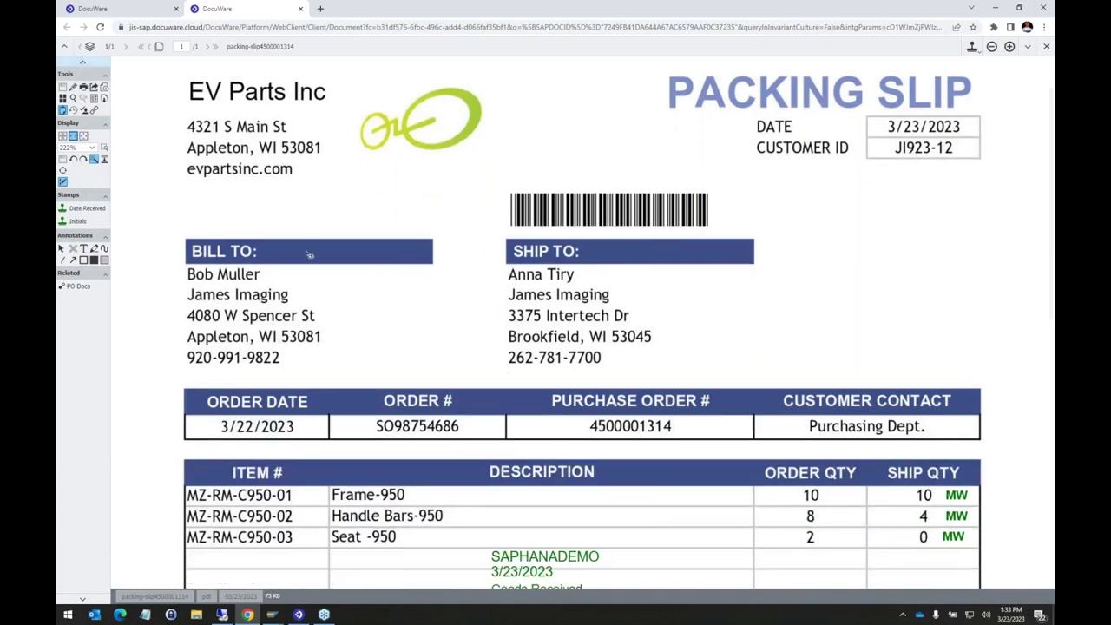
scroll(702, 365, down, 1)
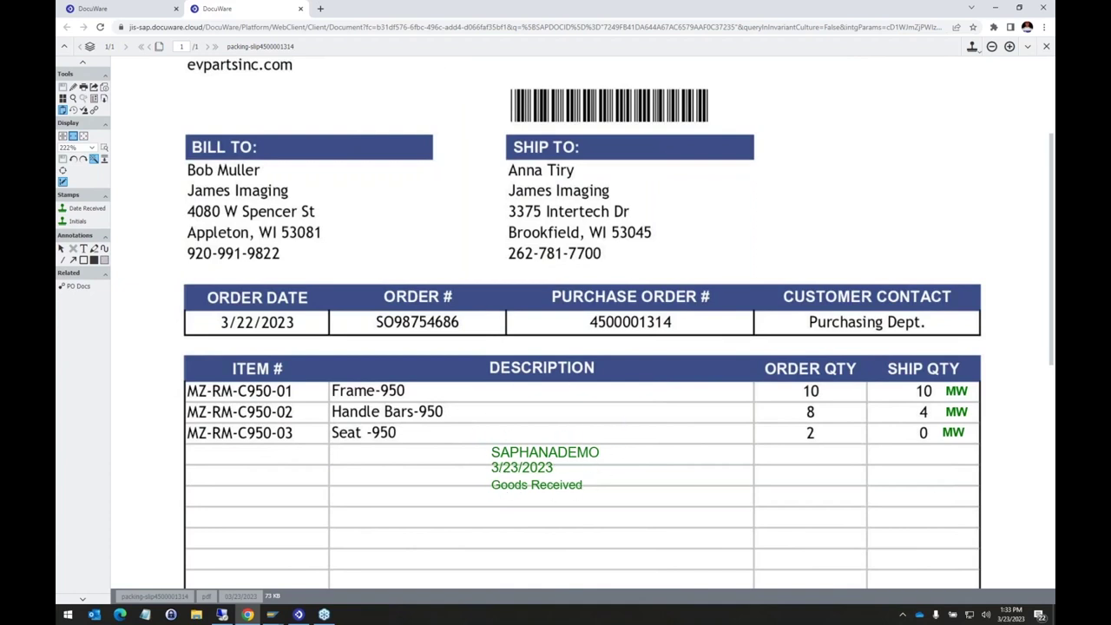
middle_click(253, 16)
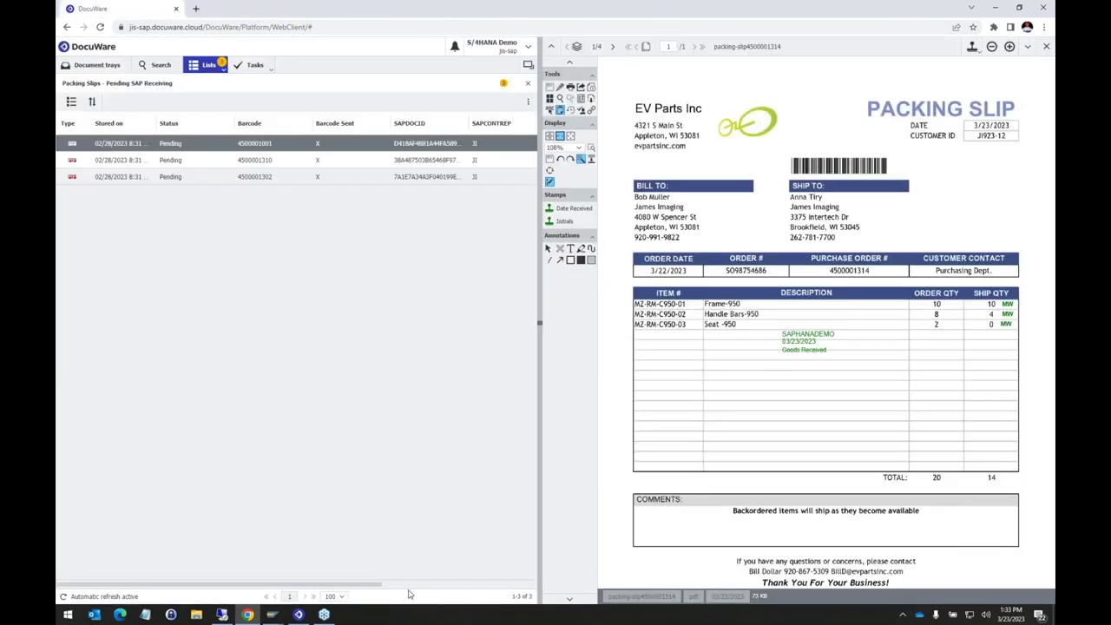
Step: Switch to the Standard PO window in SAP and reopen the purchase order's attachment list to refresh it
mouse_move(271, 619)
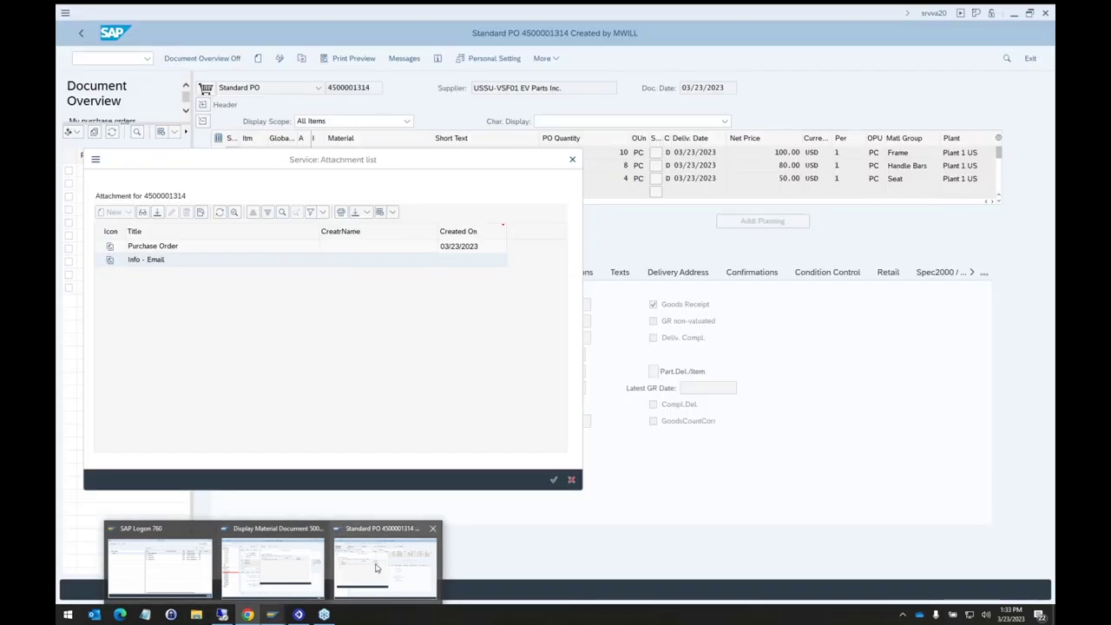
click(376, 568)
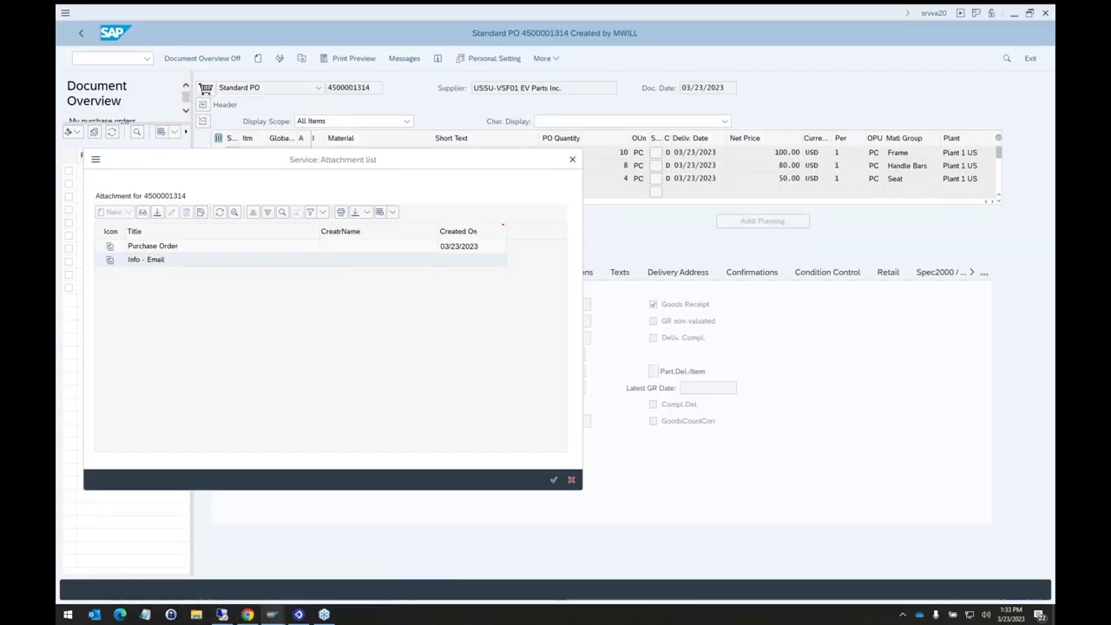
click(572, 161)
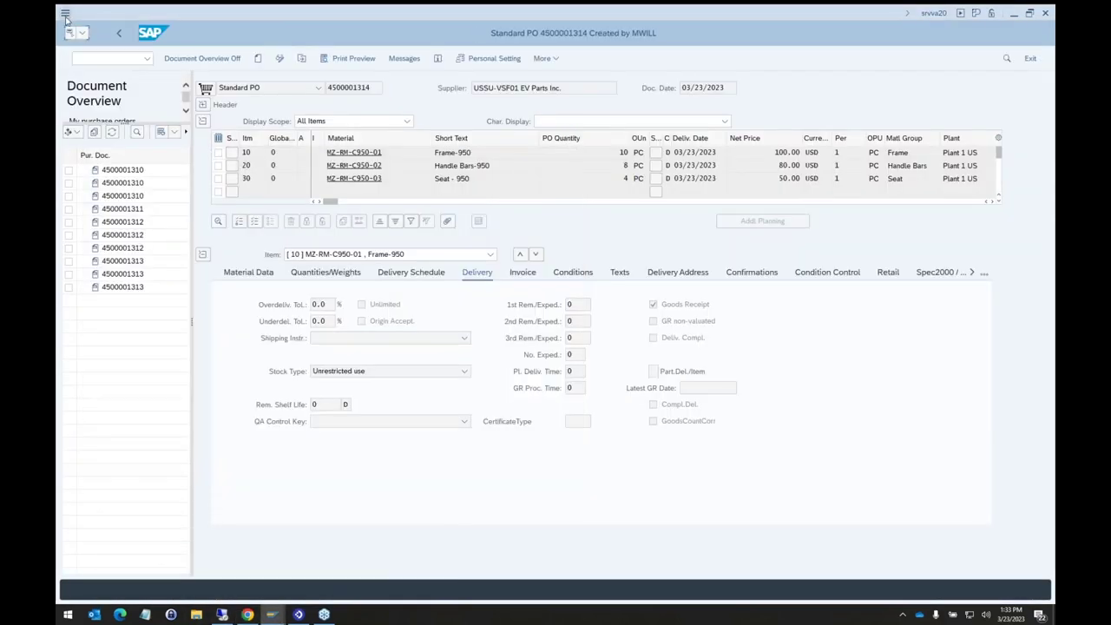
click(77, 33)
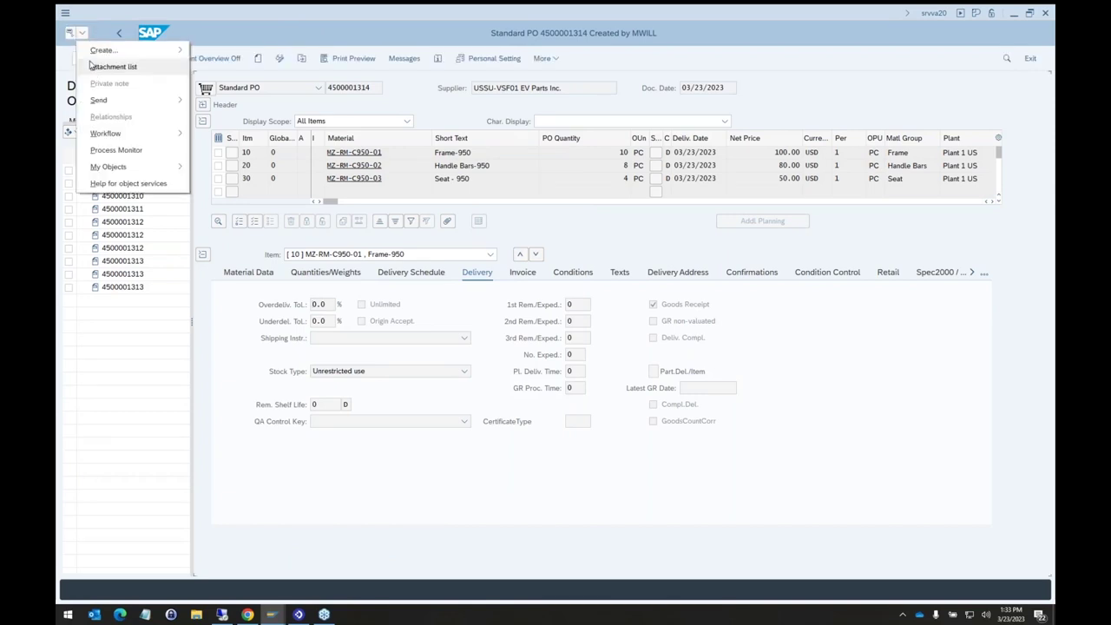
click(99, 69)
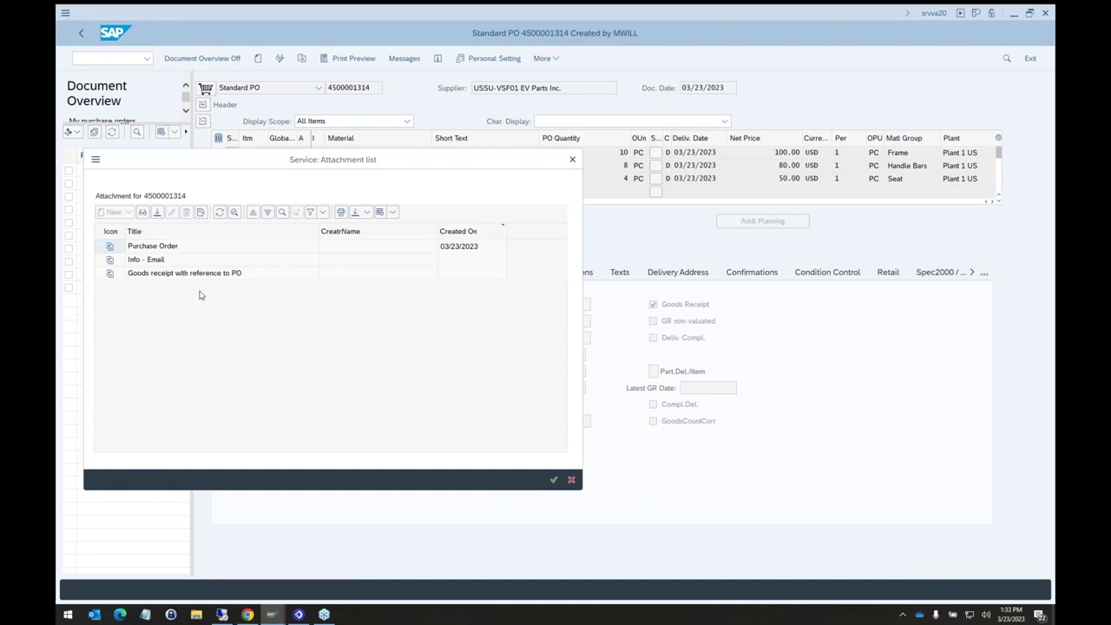
Step: Go through the purchase order's attachments, view the Goods receipt with reference to PO packing slip, and close it
click(169, 247)
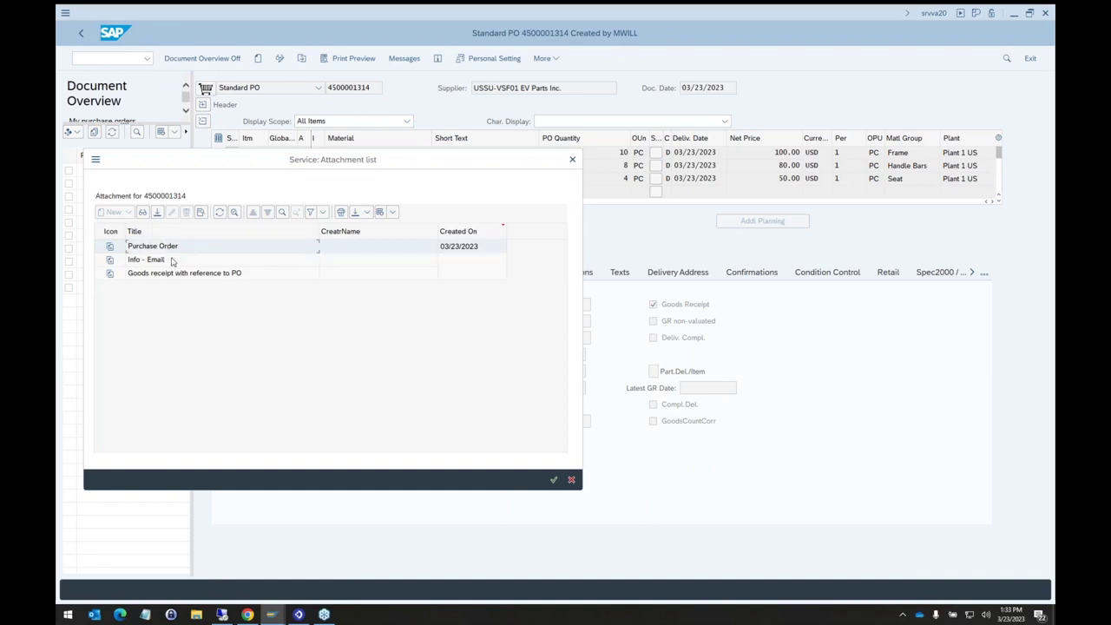
click(172, 261)
click(174, 274)
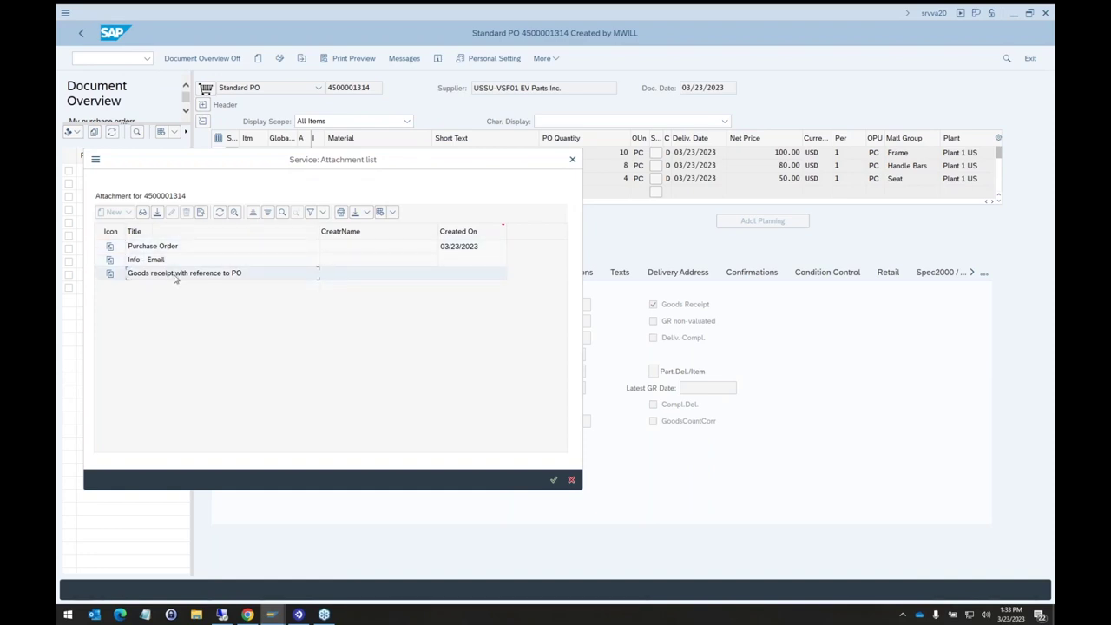
double_click(207, 279)
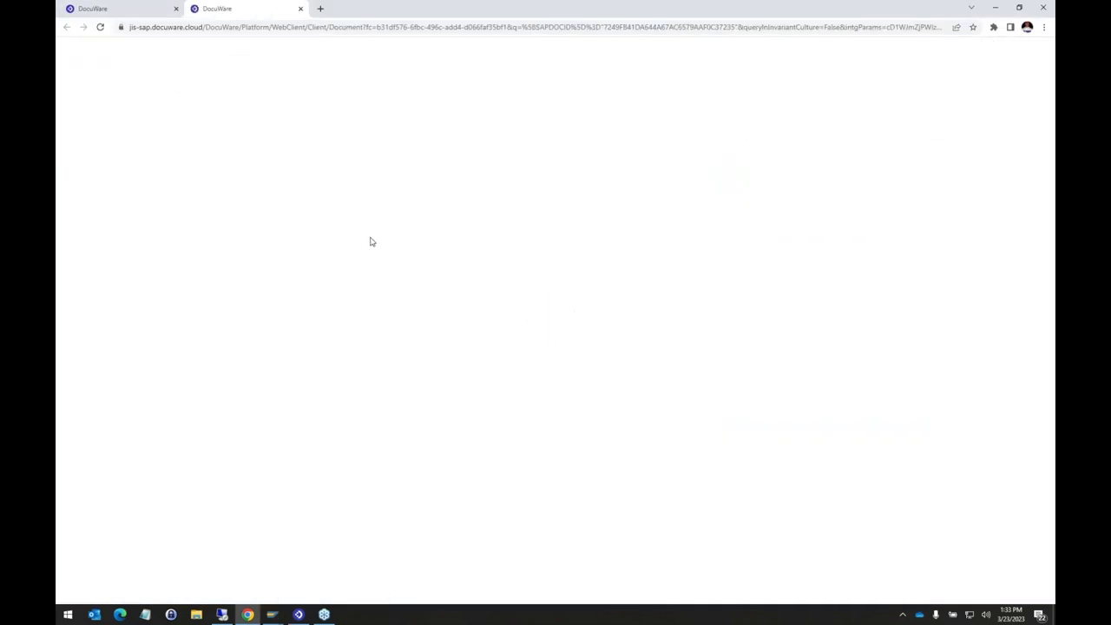
scroll(535, 324, down, 2)
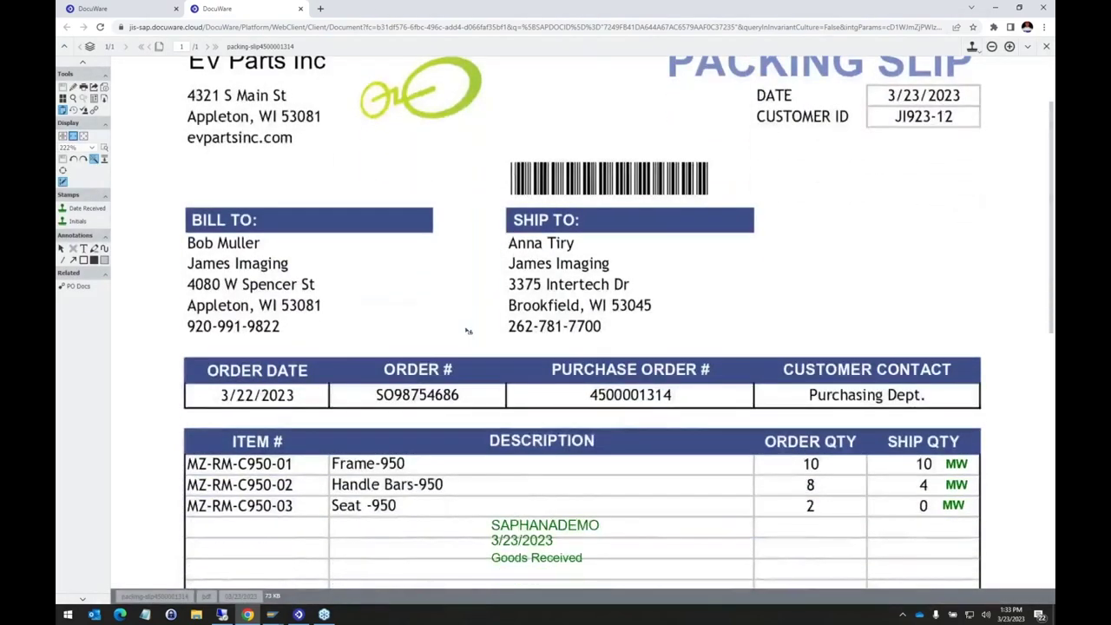
middle_click(250, 14)
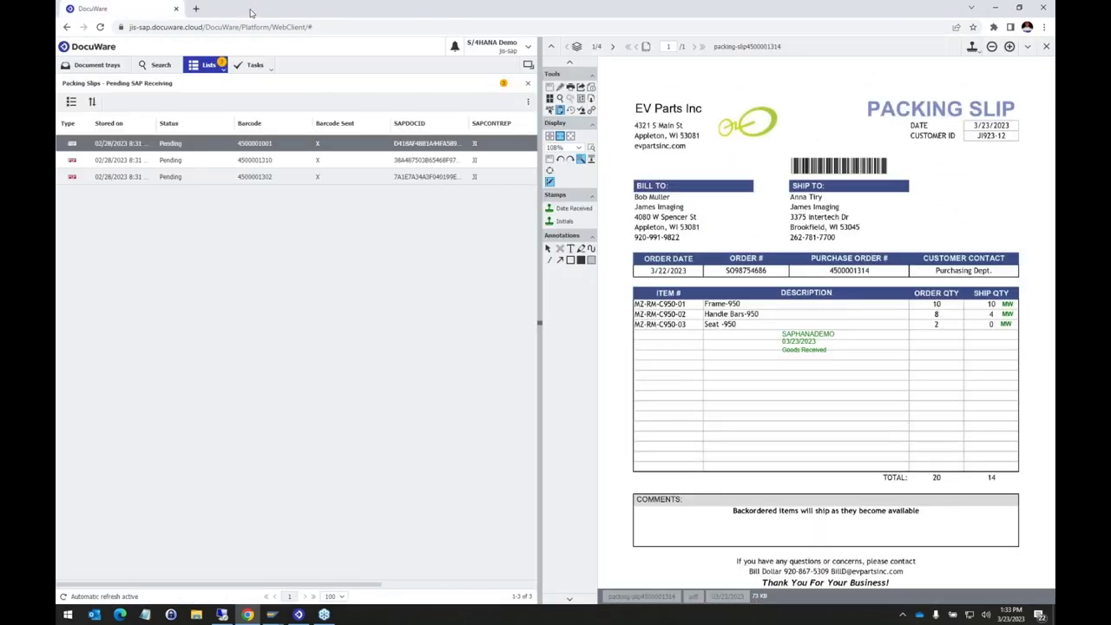
Step: Return to the SAP HANA - All search results in DocuWare and open the linked packing slip record
click(159, 69)
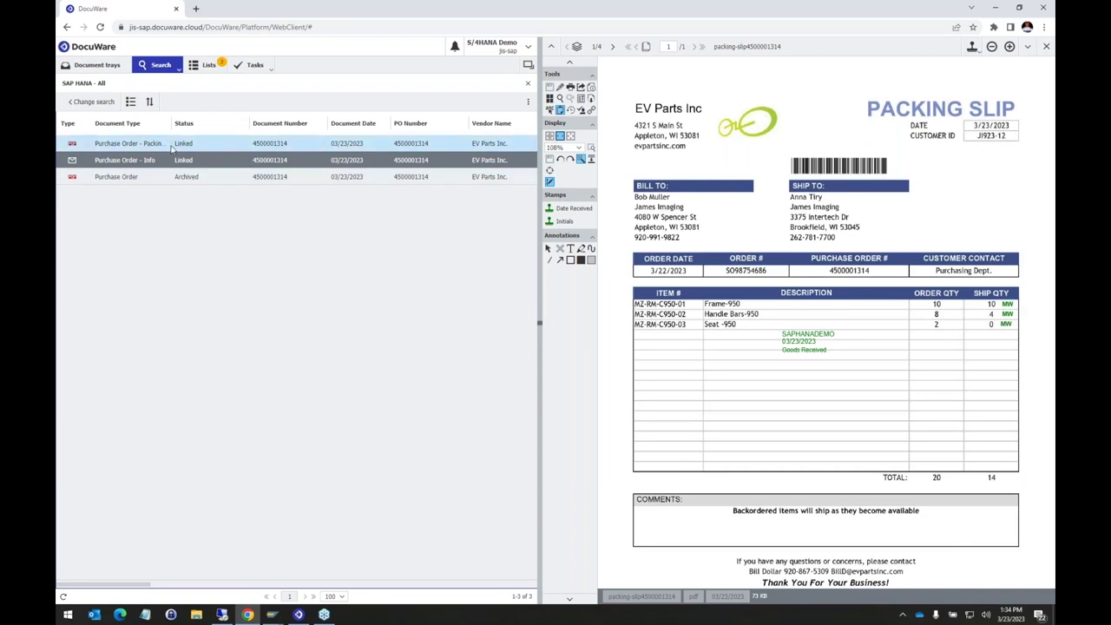
click(173, 147)
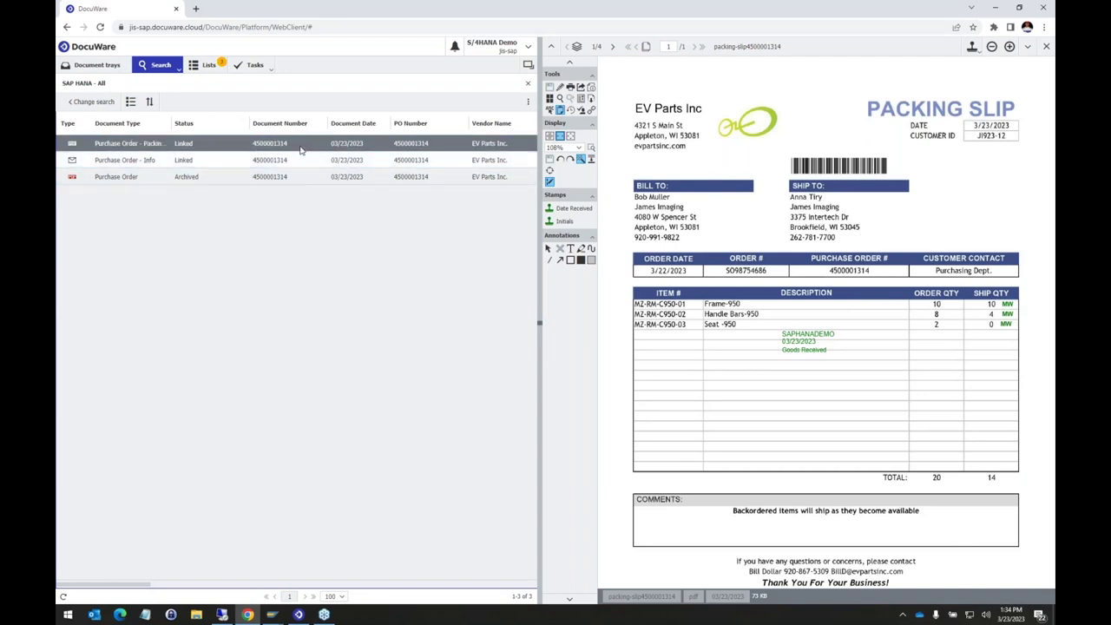
mouse_move(90, 586)
mouse_down()
mouse_move(172, 592)
mouse_move(89, 593)
mouse_up()
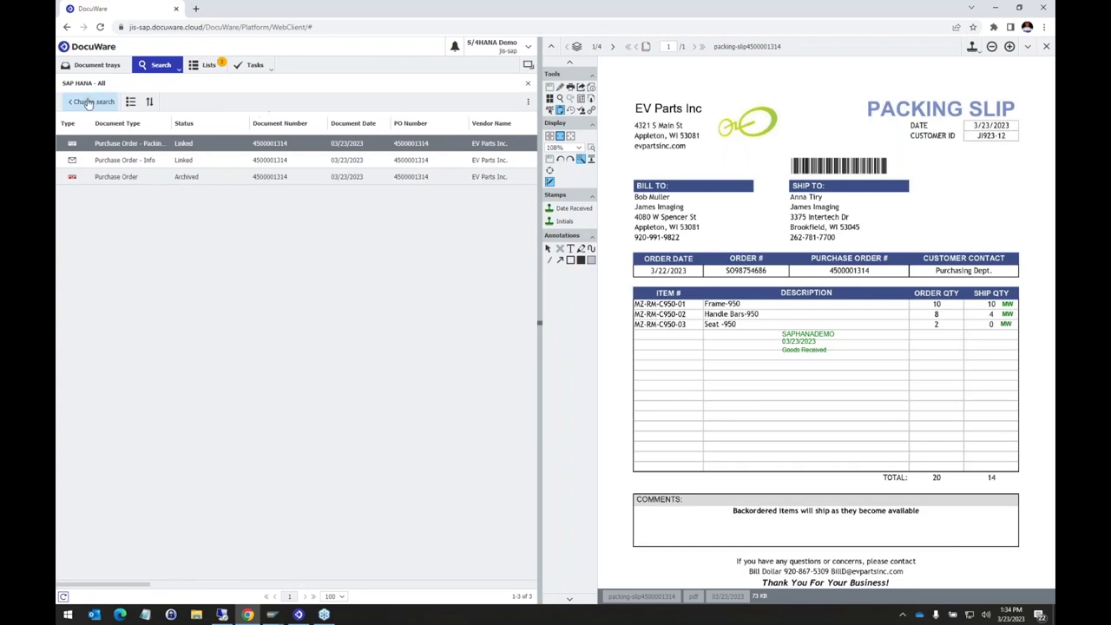
double_click(111, 143)
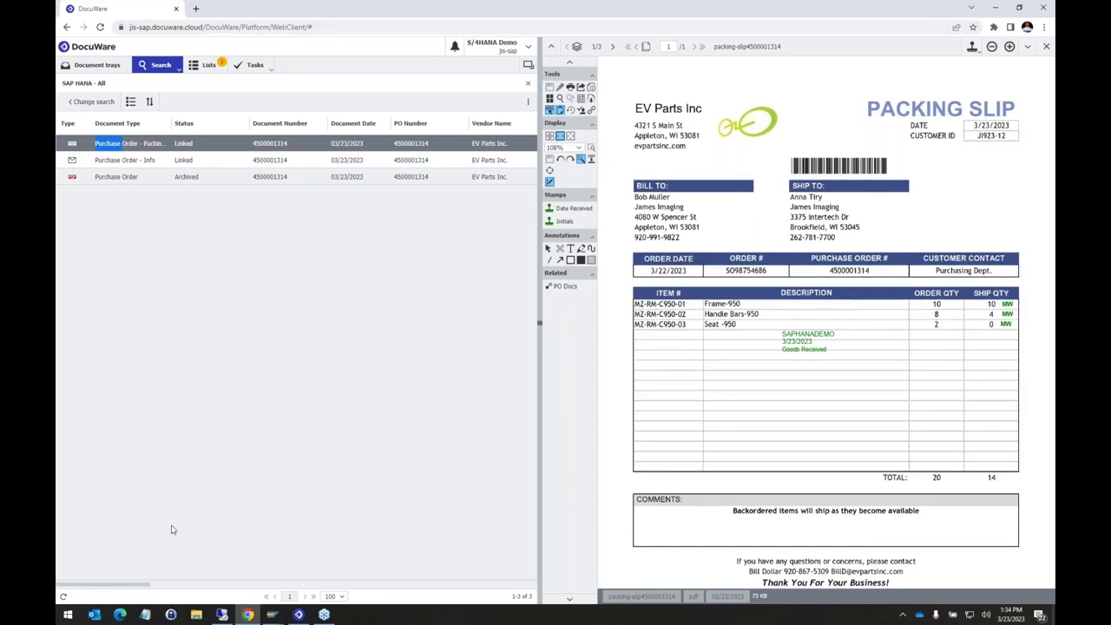
Step: Switch to the material document in SAP, close its attachment list, and move the window out of the way
click(272, 615)
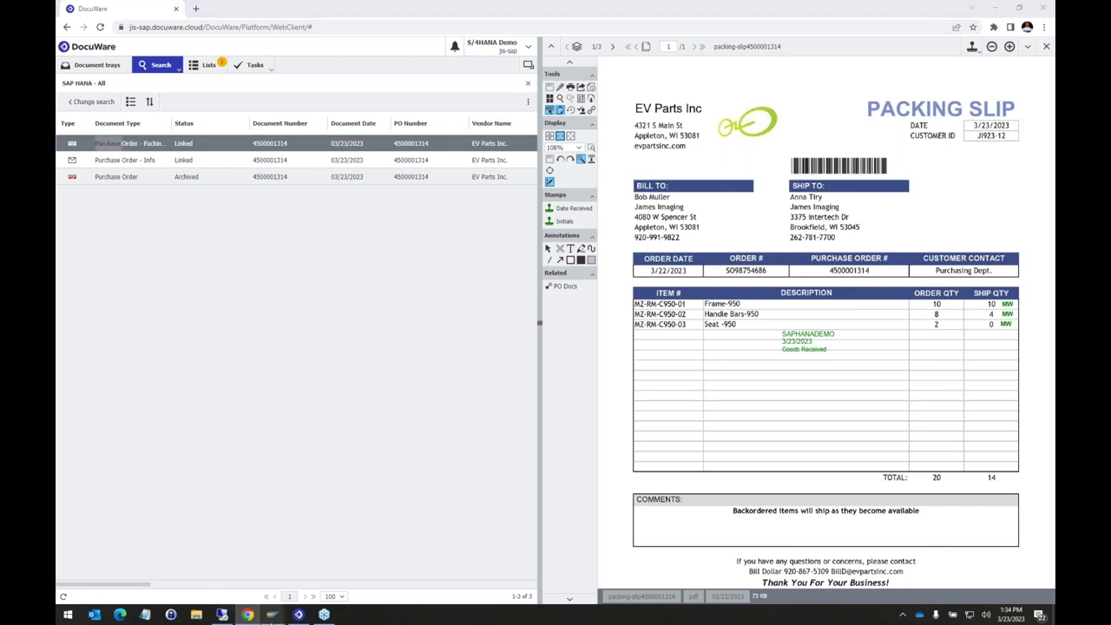
click(288, 554)
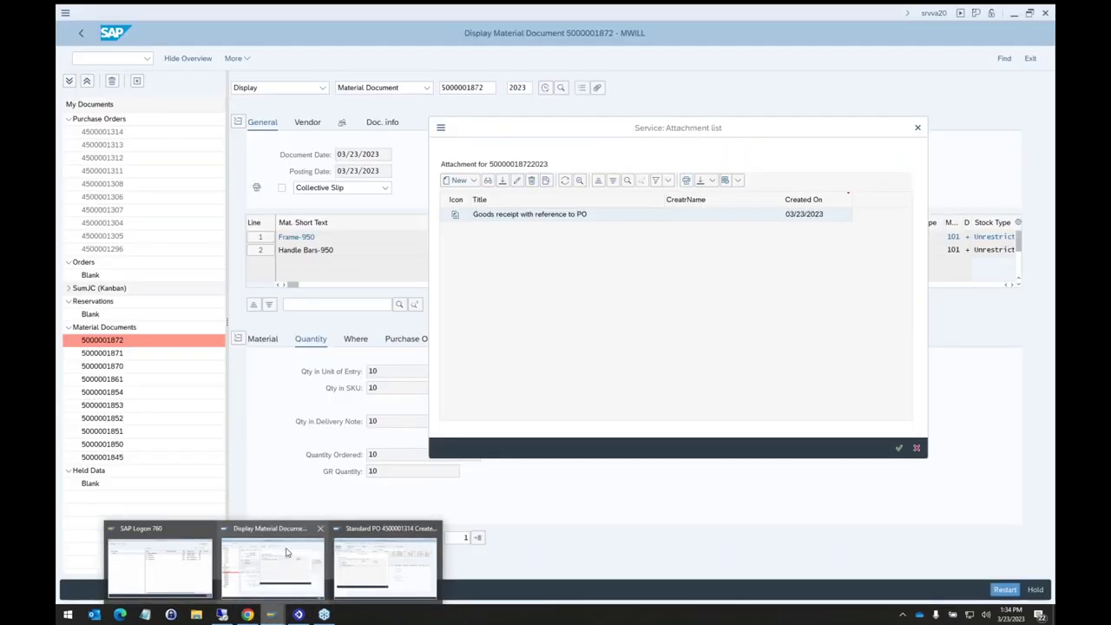
click(917, 128)
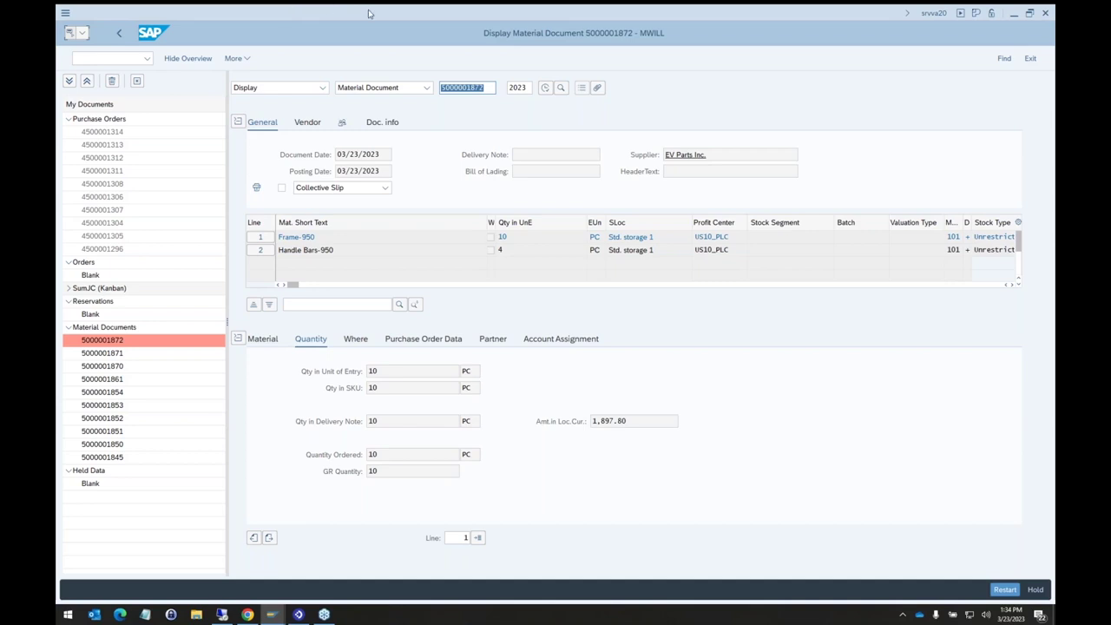
key(super+Down)
Step: Collapse the DocuWare viewer's toolbox and open the Purchase Order Documentation tray
click(168, 121)
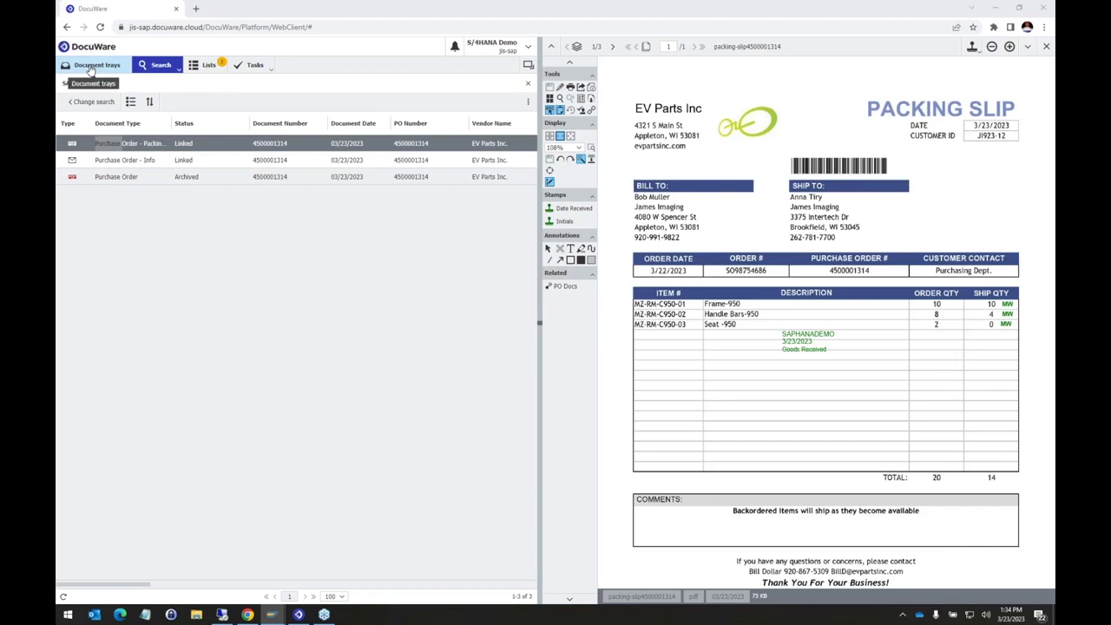
click(567, 68)
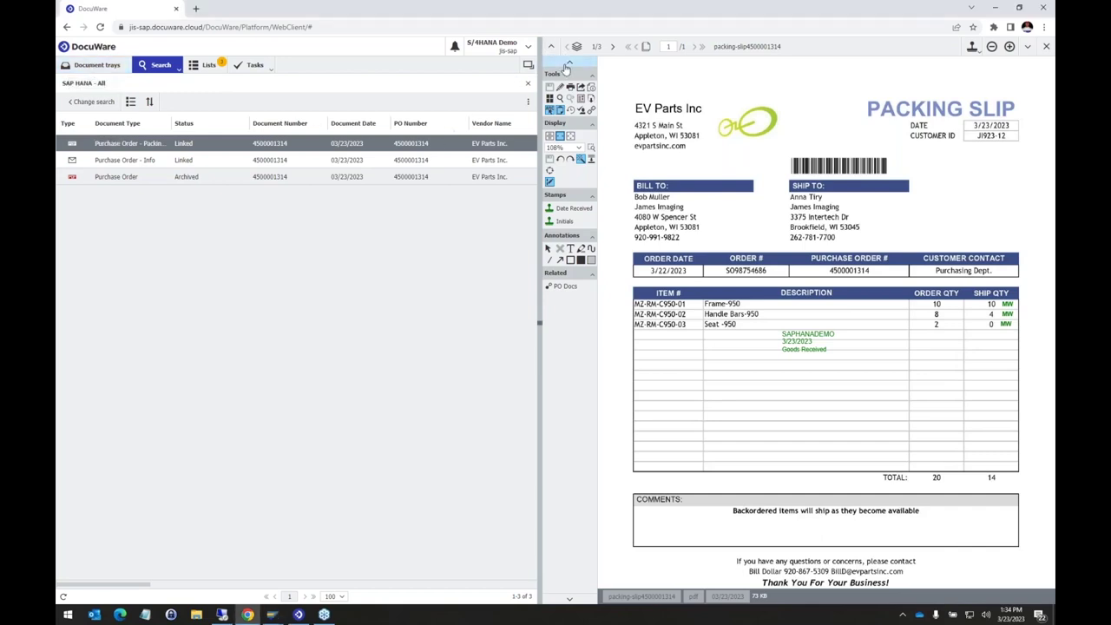
click(568, 67)
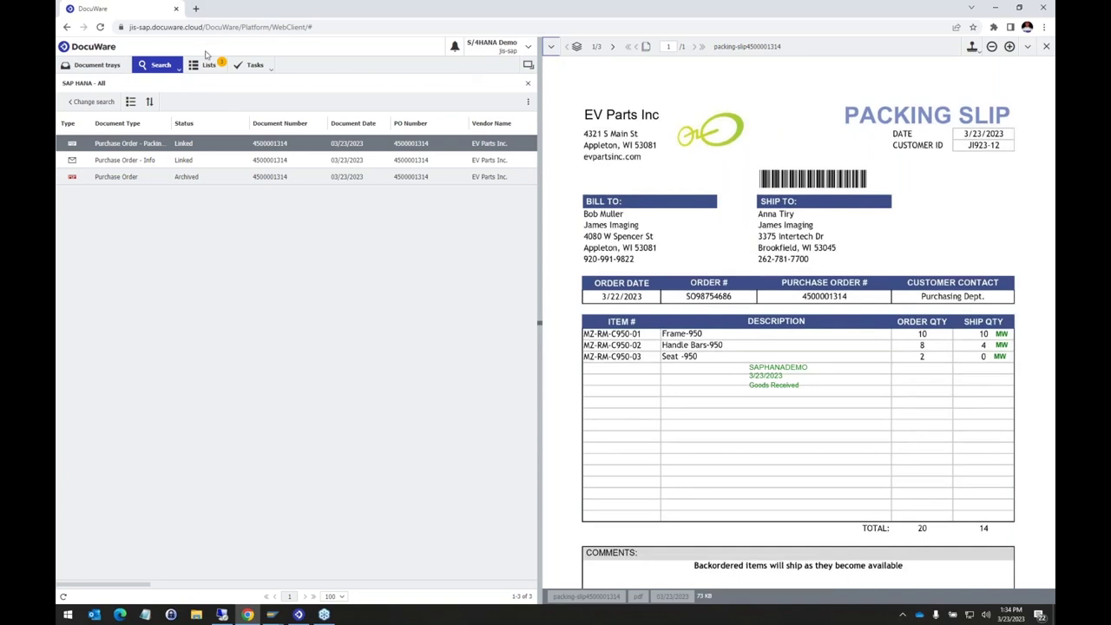
click(111, 67)
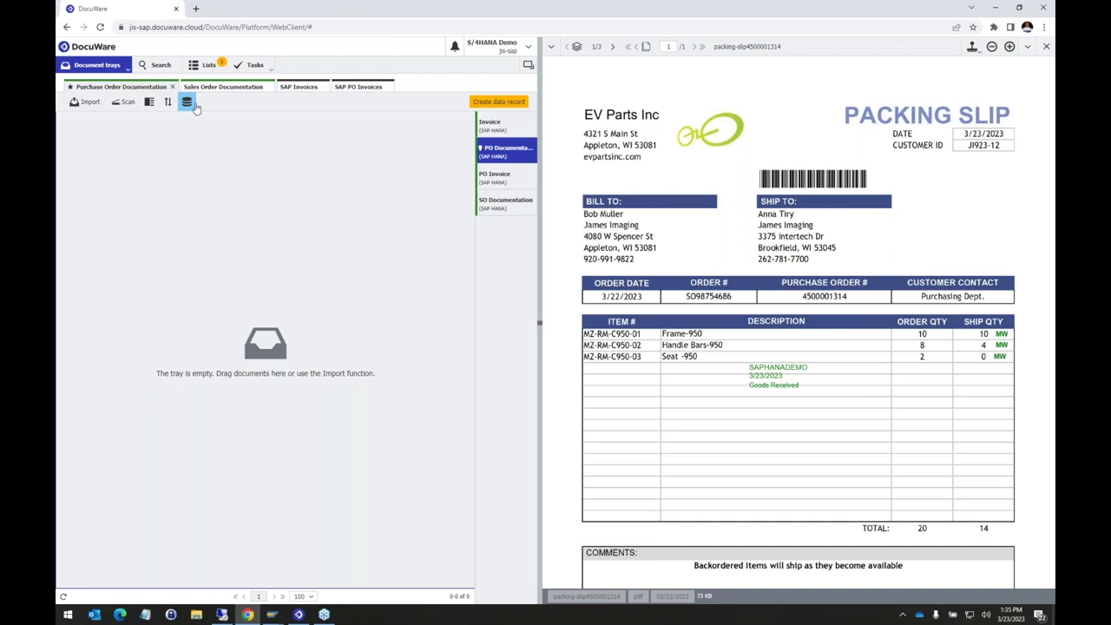
Step: Open the SAP PO Invoices tray and start storing the EV Parts Inc. invoice with the PO Invoice store dialog
click(359, 92)
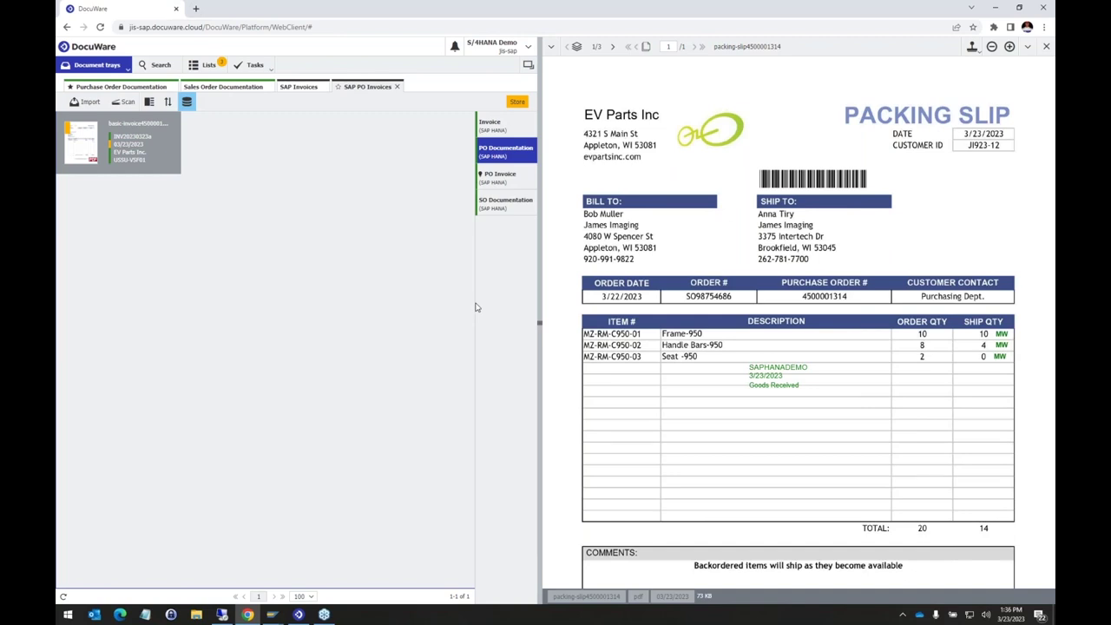
mouse_move(116, 152)
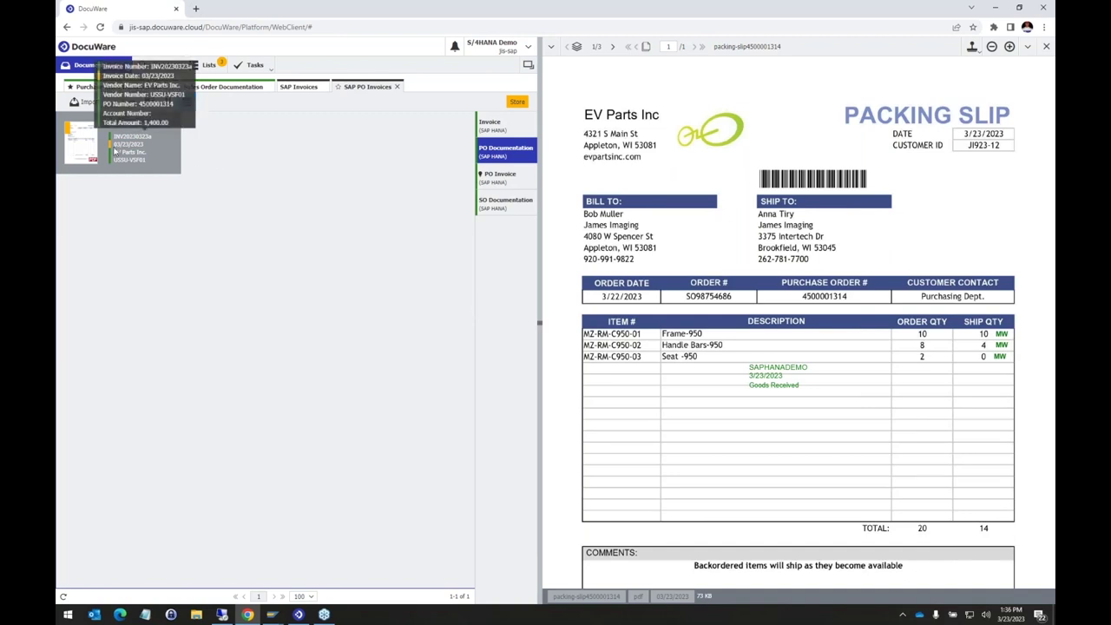
drag(116, 152, 499, 176)
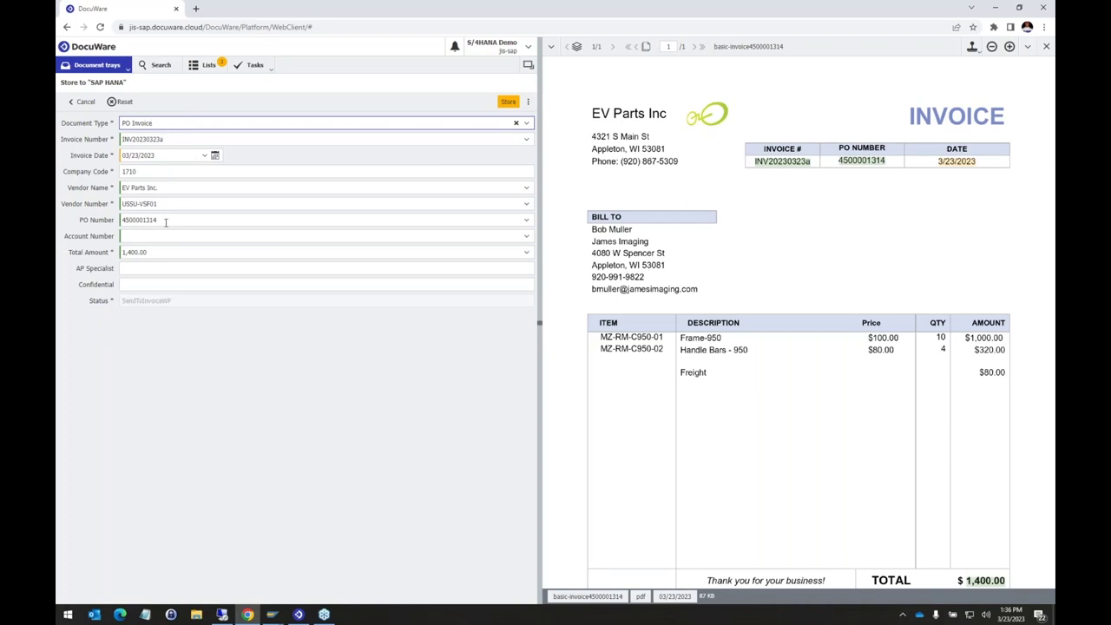
Step: Check the invoice number, vendor number and PO number index entries and store the invoice in the SAP HANA file cabinet
click(158, 141)
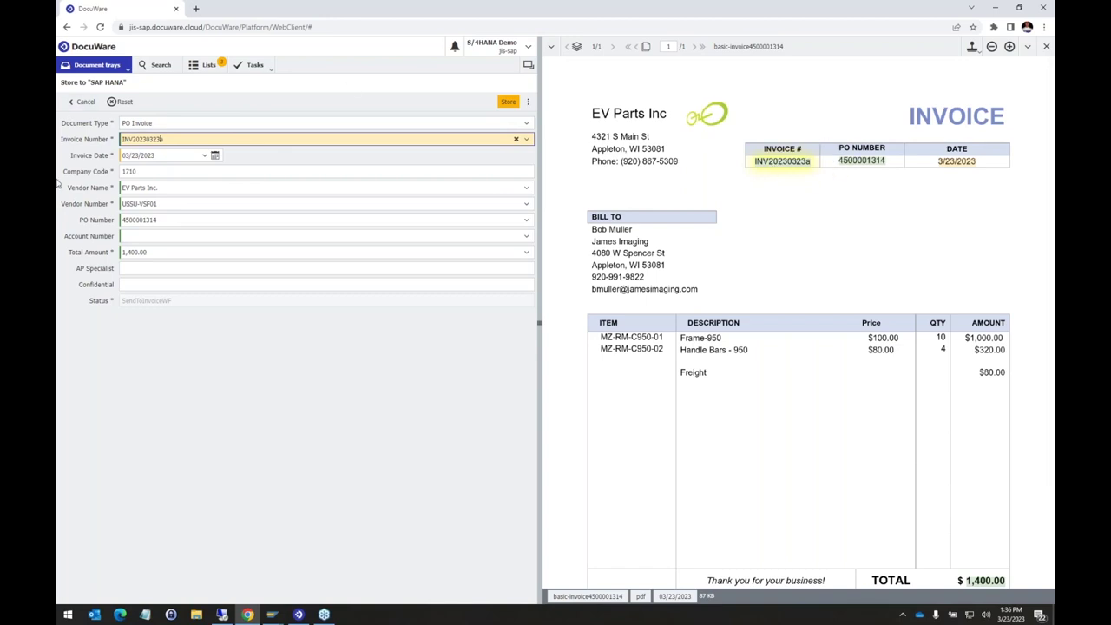
click(185, 203)
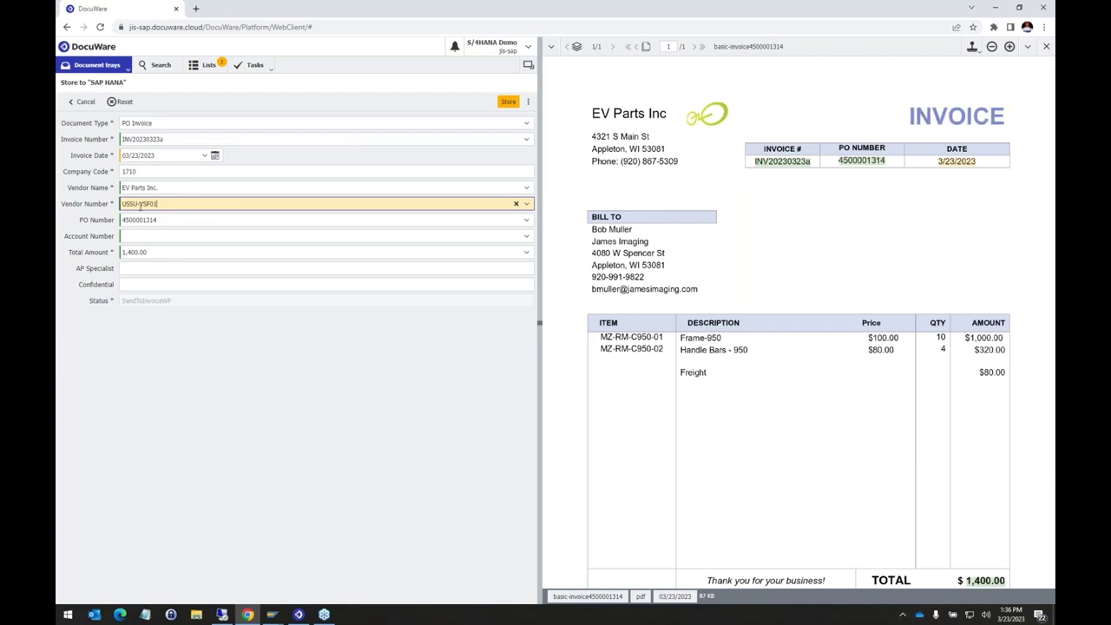
drag(160, 203, 104, 205)
key(Tab)
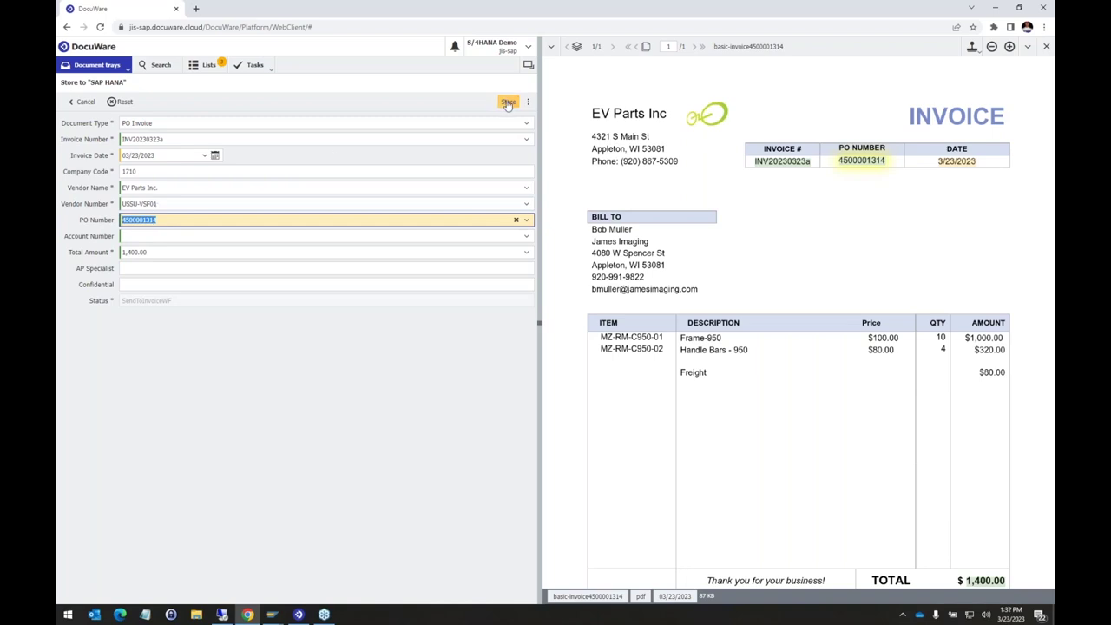
click(508, 103)
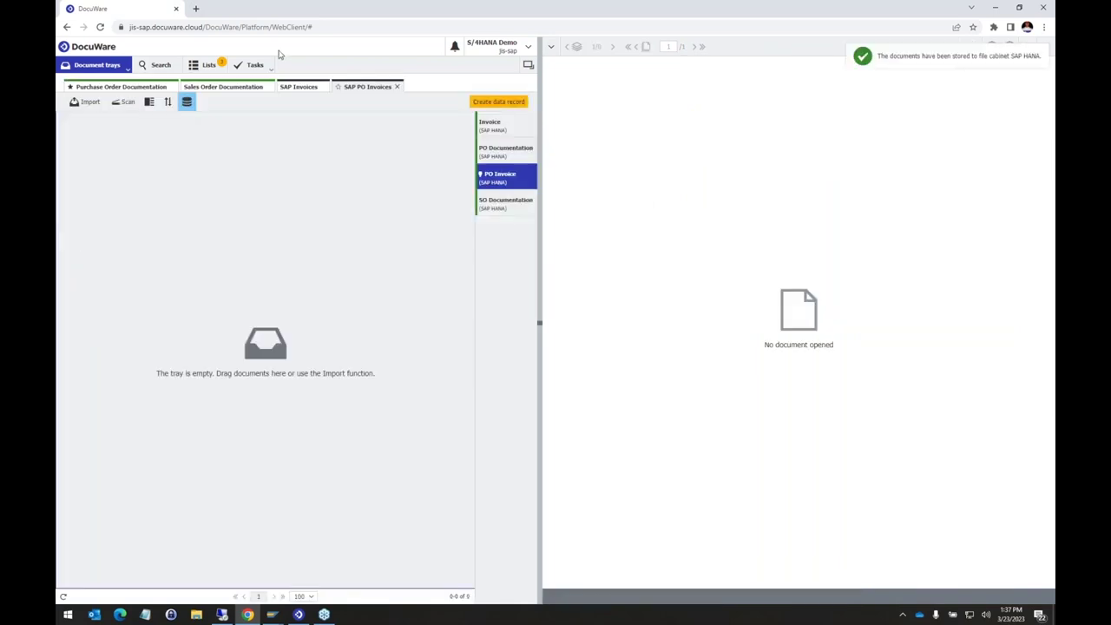
Step: Browse the SAP HANA invoice lists, view 3.0 Exp Invoices Waiting Approval, and close that list
click(209, 66)
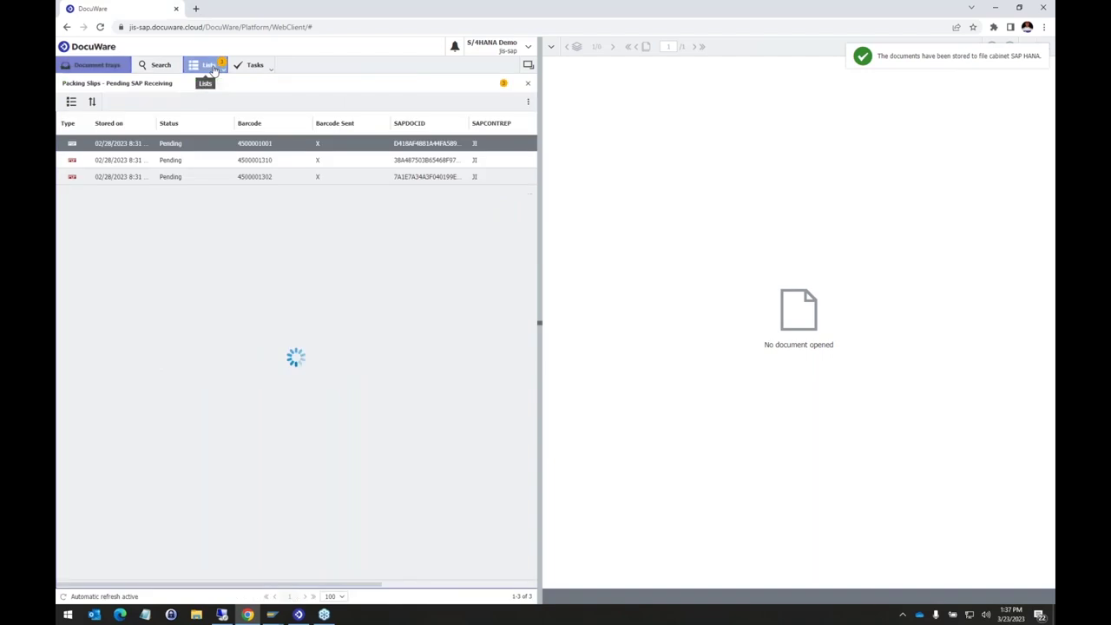
click(209, 66)
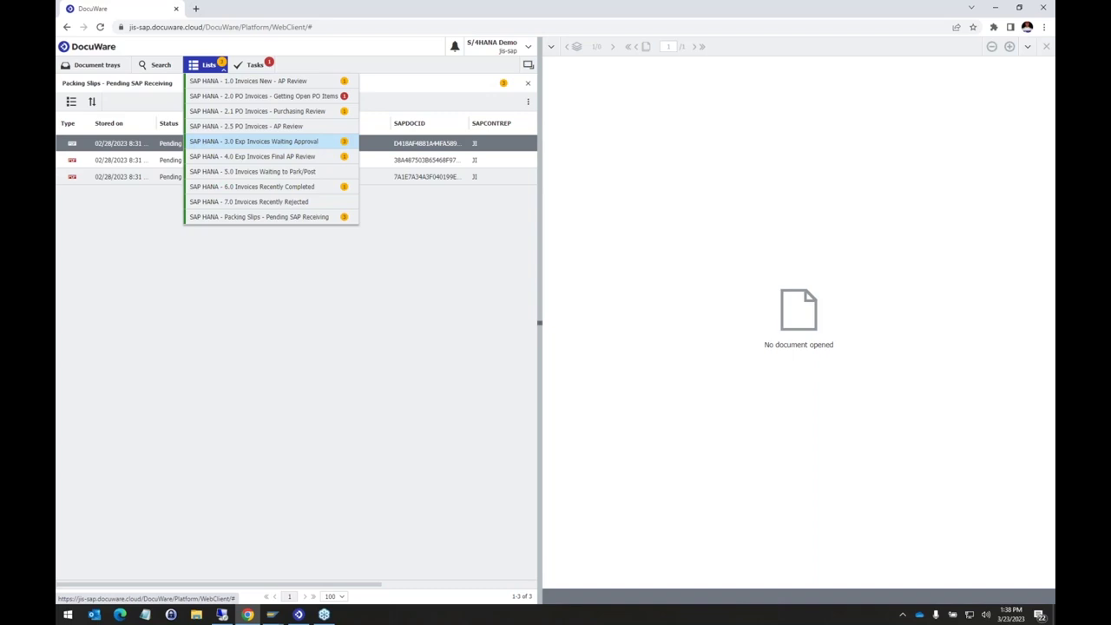
click(194, 141)
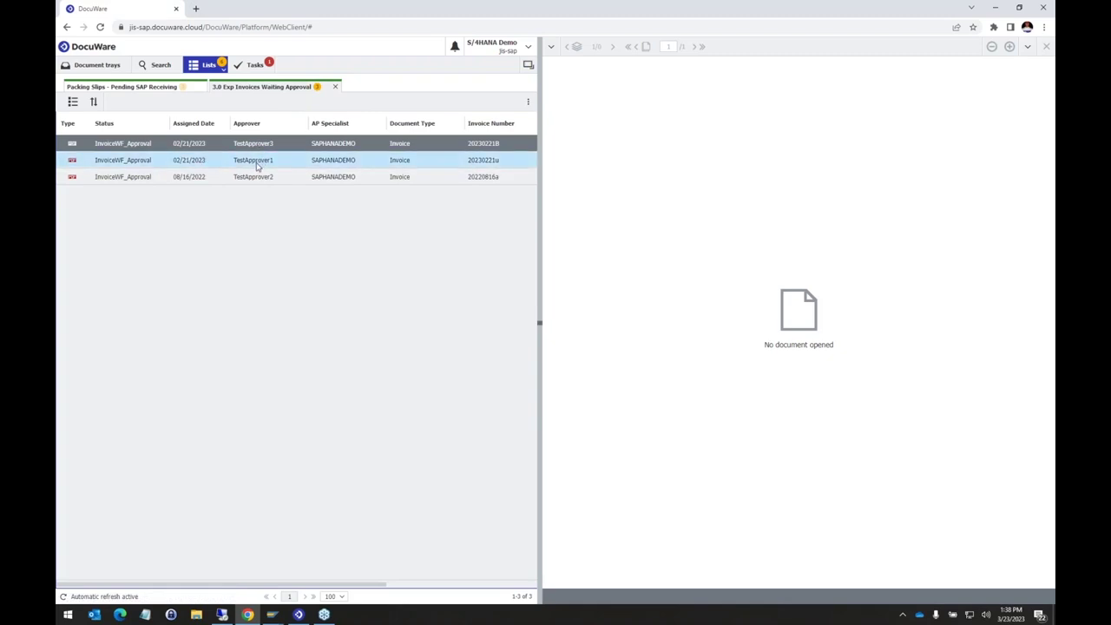
click(335, 87)
click(208, 65)
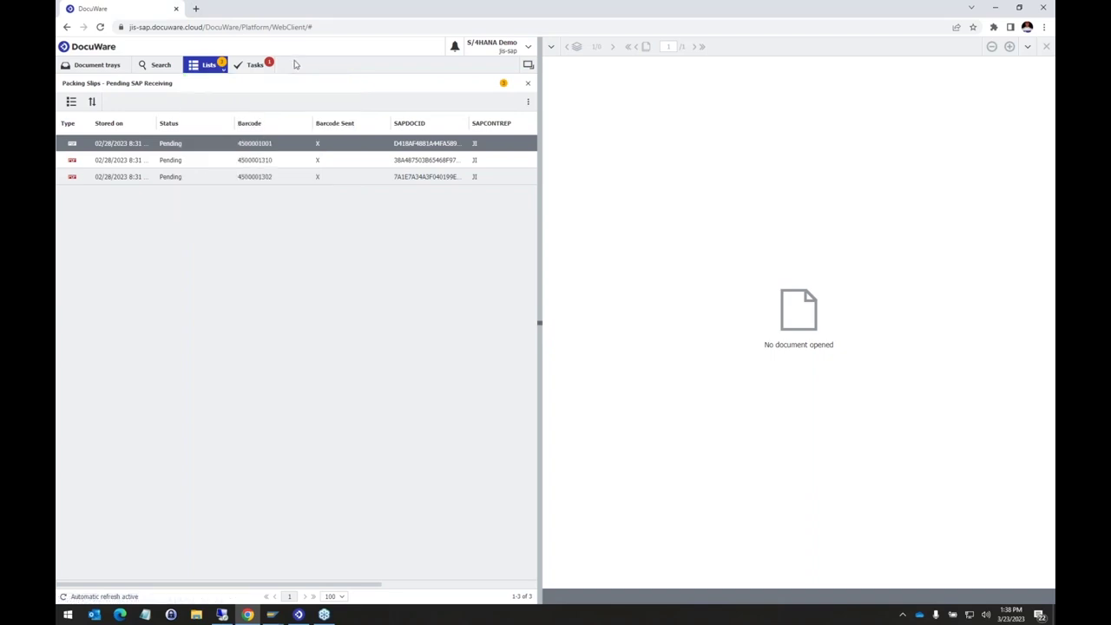
Step: Open the new EV Parts Inc. invoice task in PO Invoice WF and widen the task area beside the document viewer
click(250, 66)
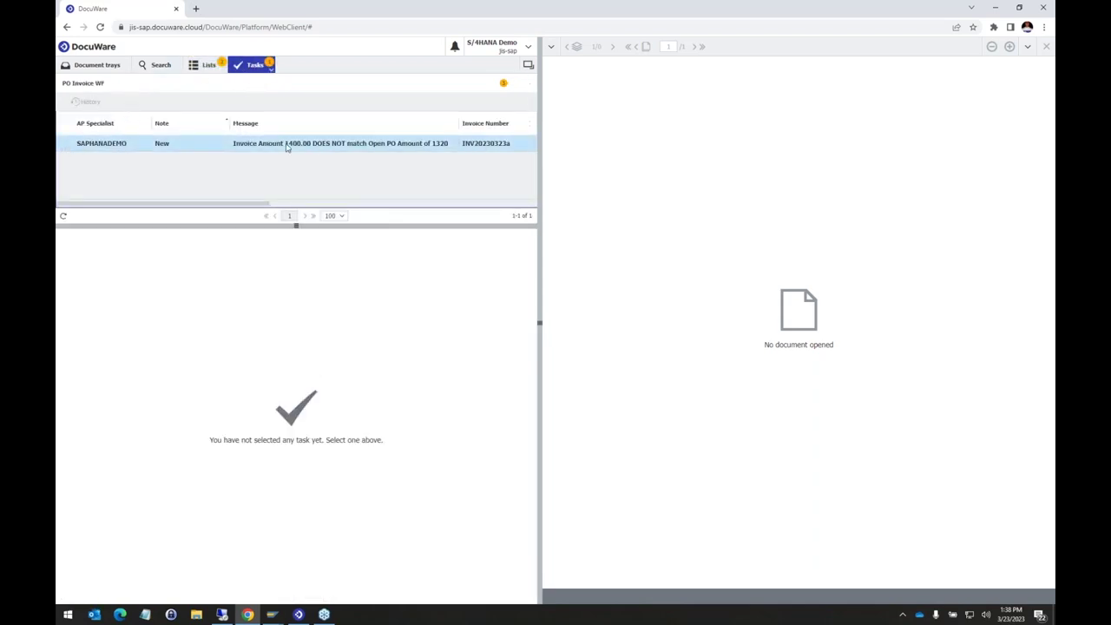
click(219, 145)
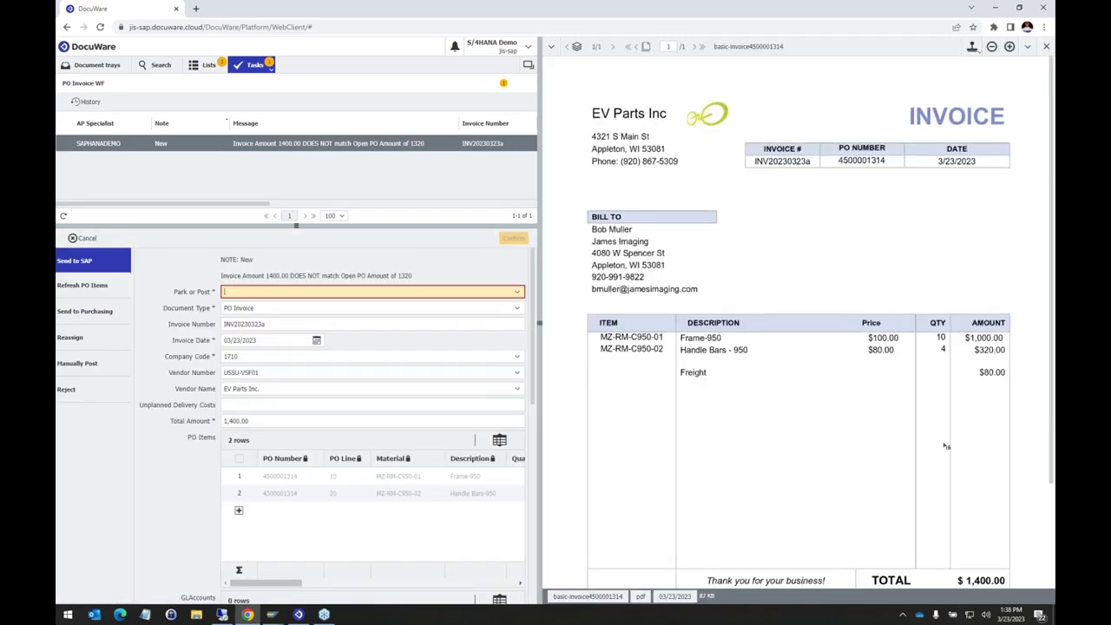
drag(541, 360, 691, 350)
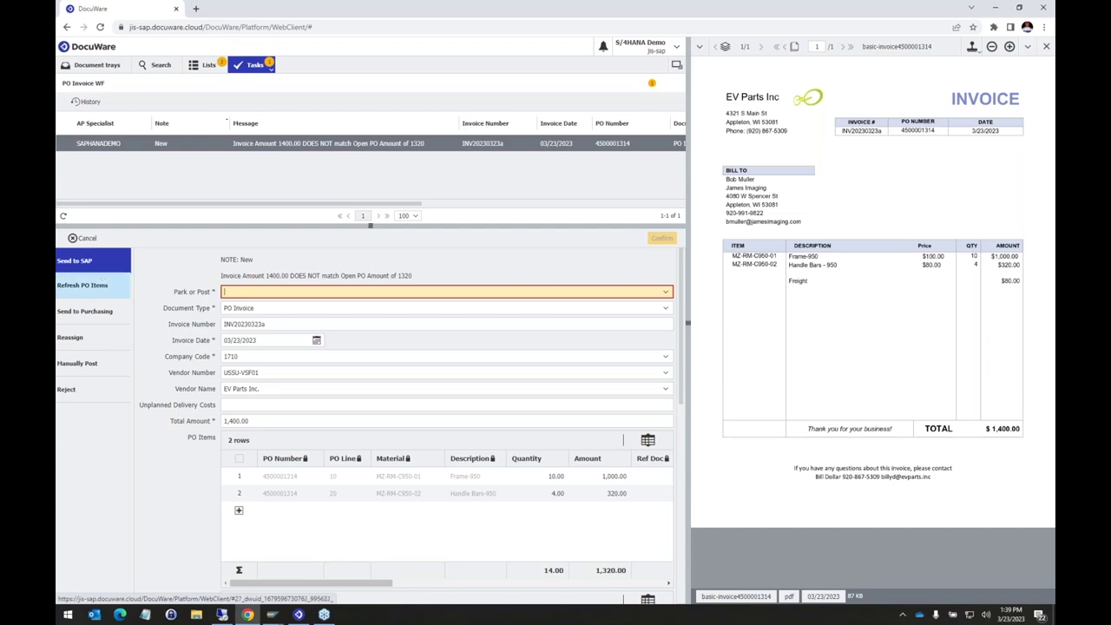
Step: Review the Send to Purchasing and Reassign decisions of the invoice task and return to the Send to SAP form
click(88, 318)
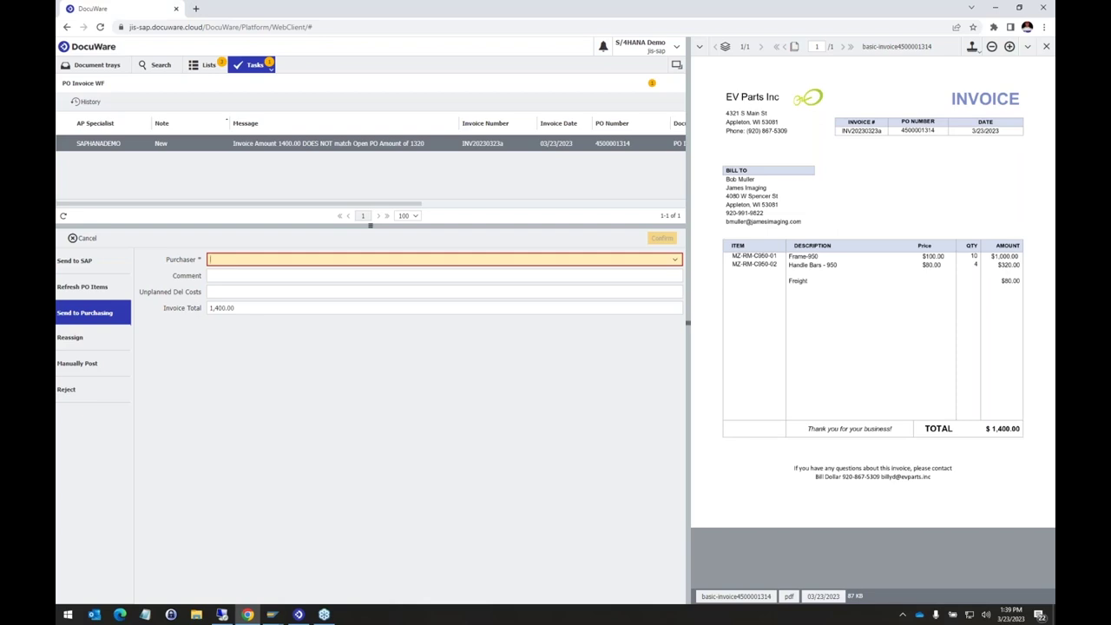
click(96, 338)
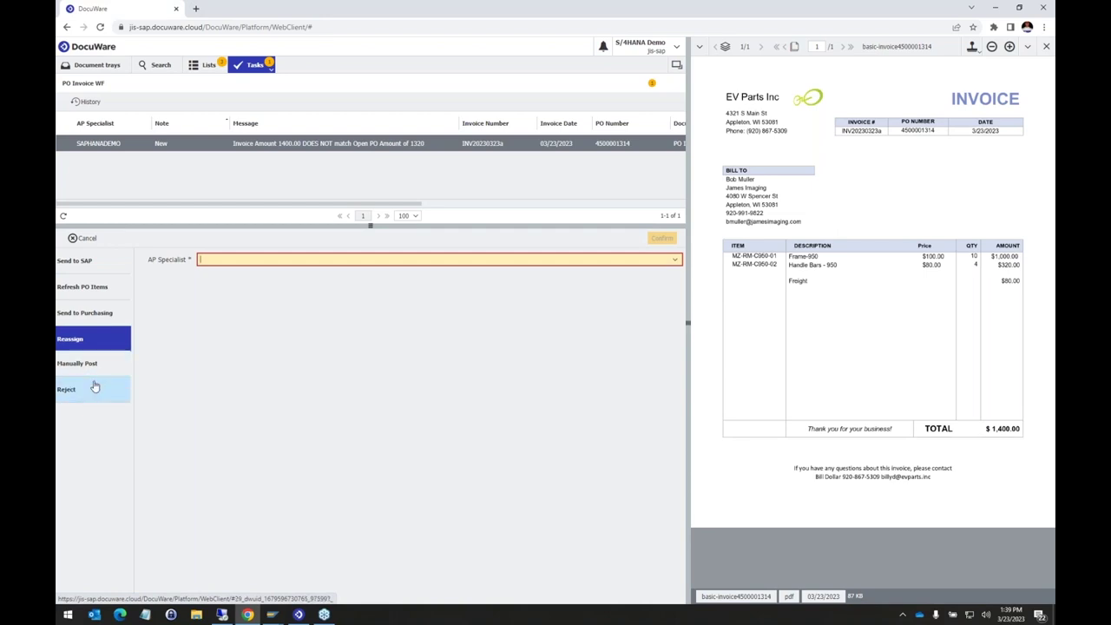
click(92, 271)
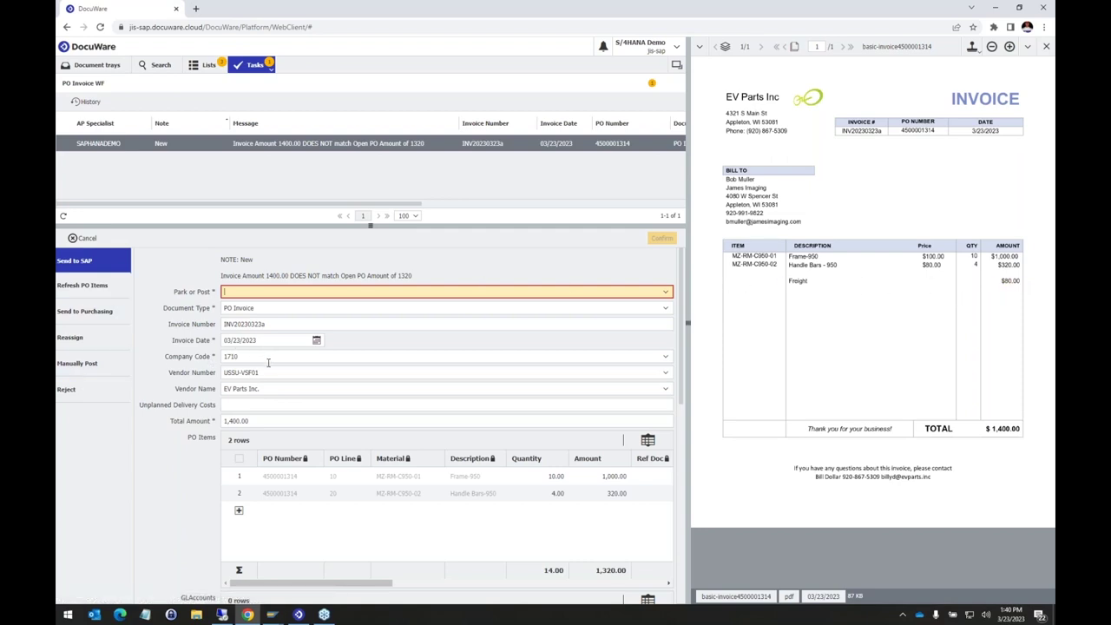
Step: Examine the PO Items, GLAccounts and All PO Items tables in the Send to SAP form and return to its beginning
scroll(260, 357, down, 1)
scroll(222, 351, down, 2)
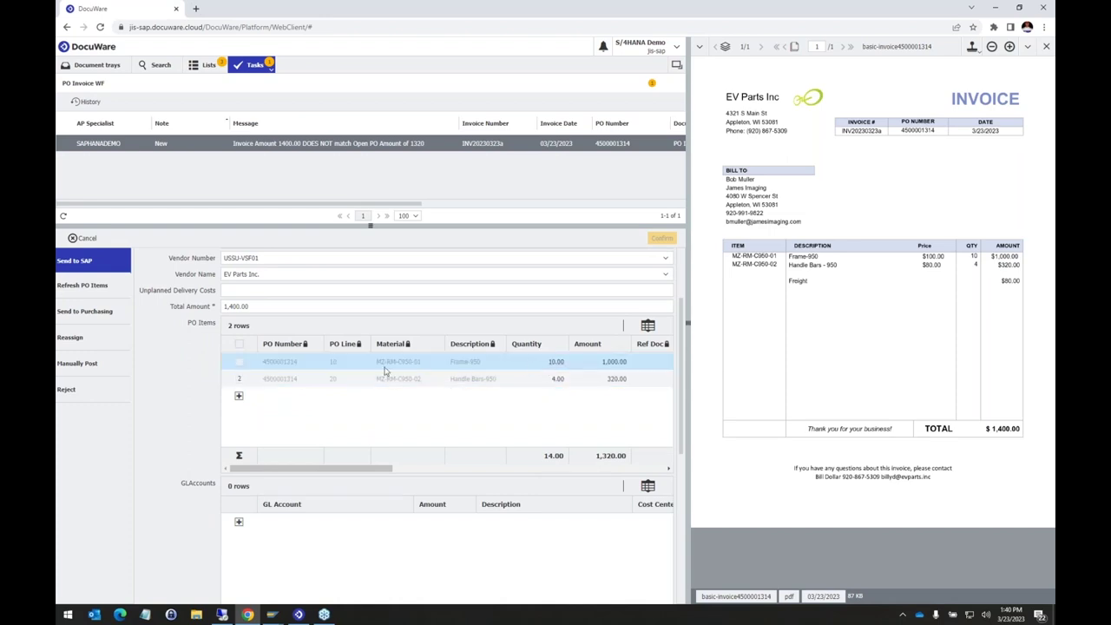
scroll(376, 438, down, 2)
scroll(549, 442, down, 5)
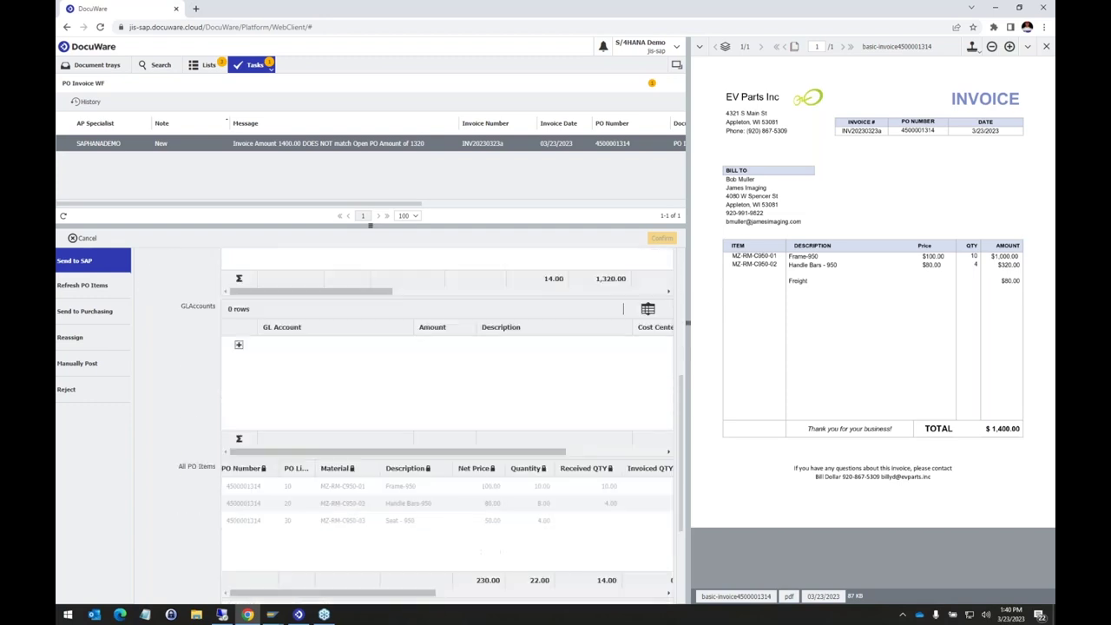
scroll(438, 417, down, 1)
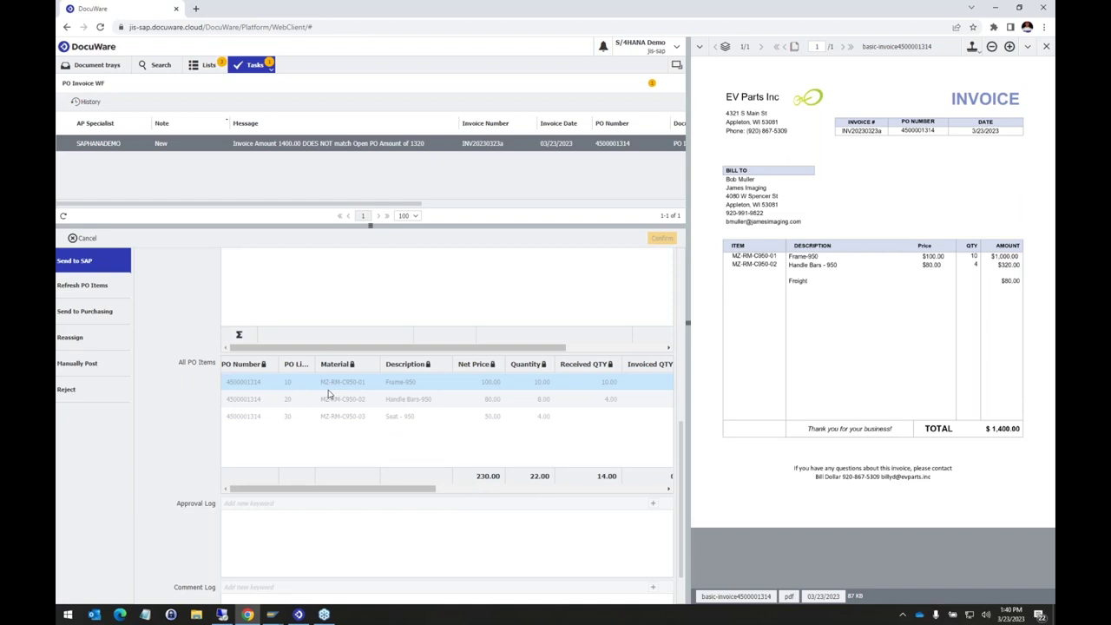
click(386, 420)
scroll(533, 330, up, 3)
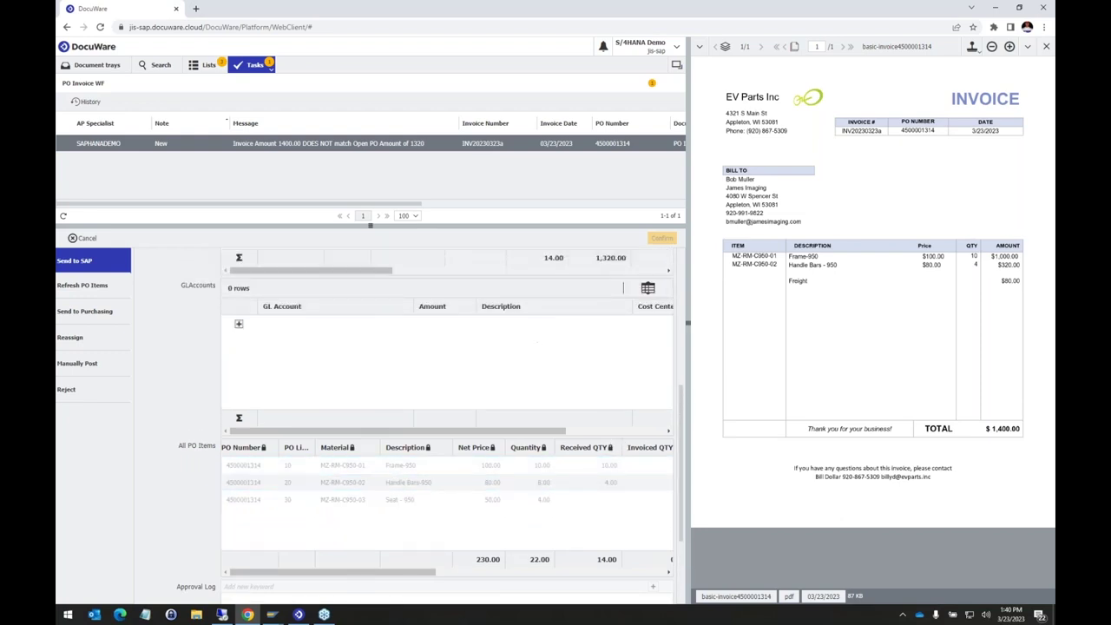
scroll(497, 460, up, 1)
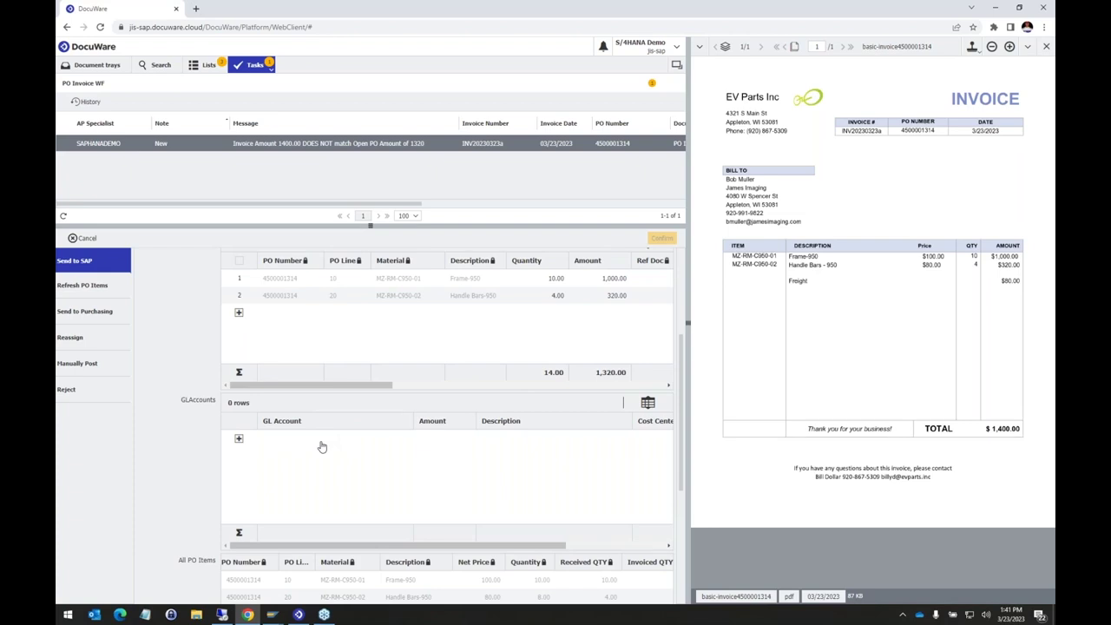
scroll(369, 439, up, 2)
scroll(369, 439, up, 4)
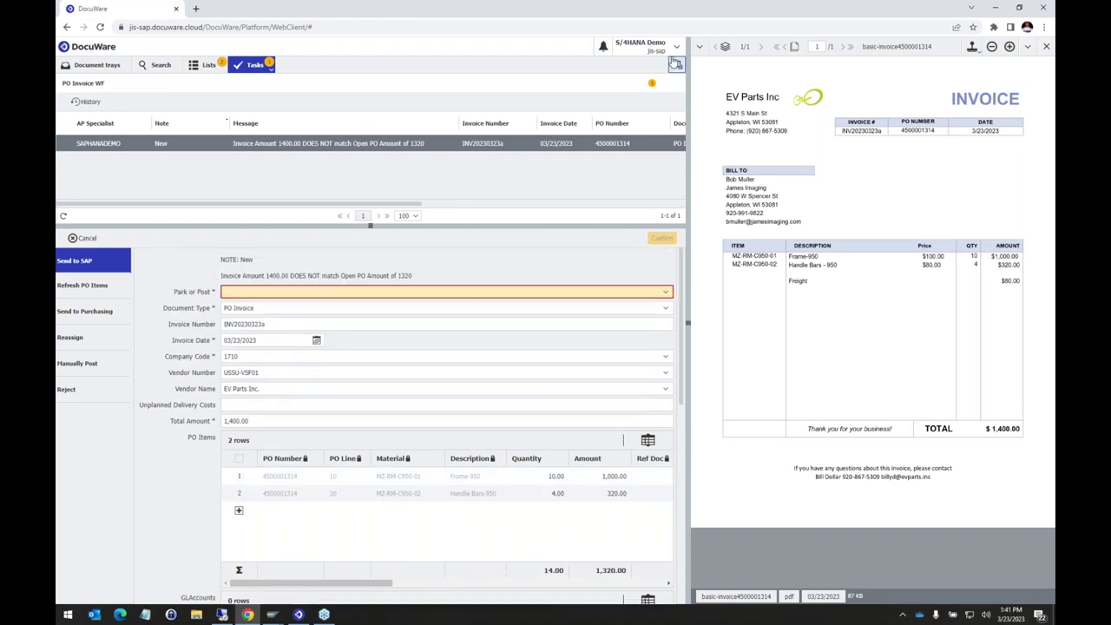
Step: Show the viewer's toolbox, list the related PO Docs, view the packing slip, and close the related documents list
click(699, 48)
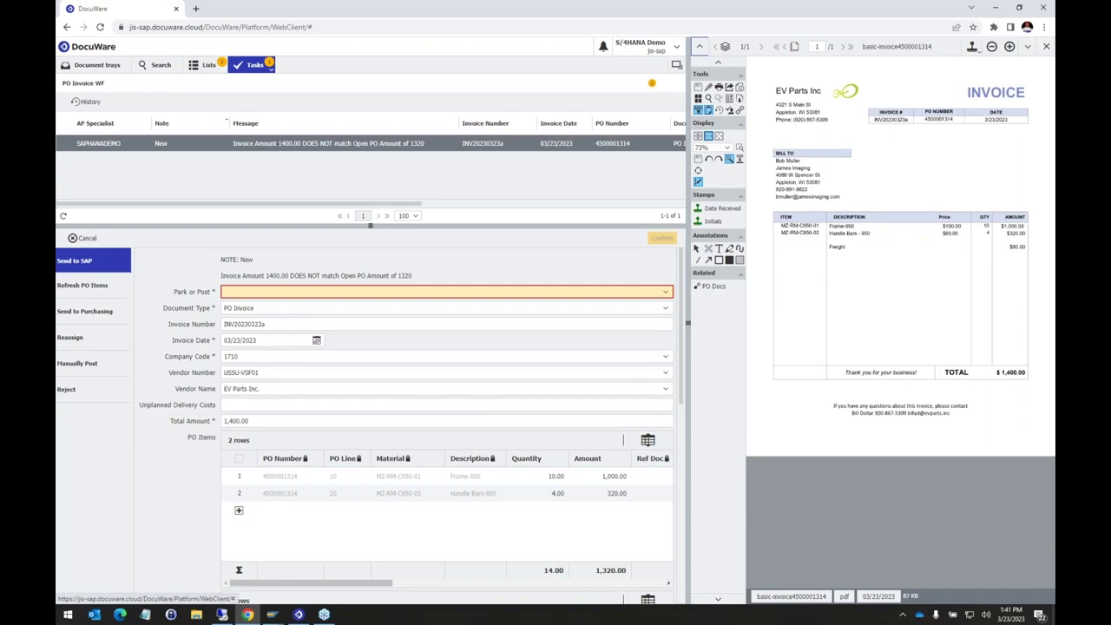
click(712, 288)
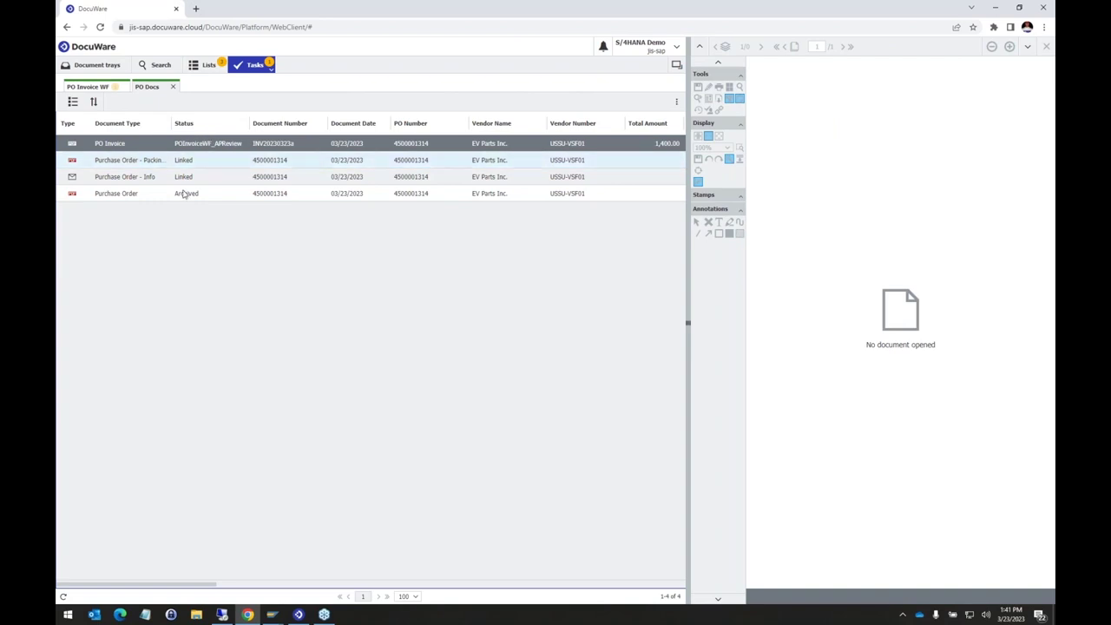
click(218, 198)
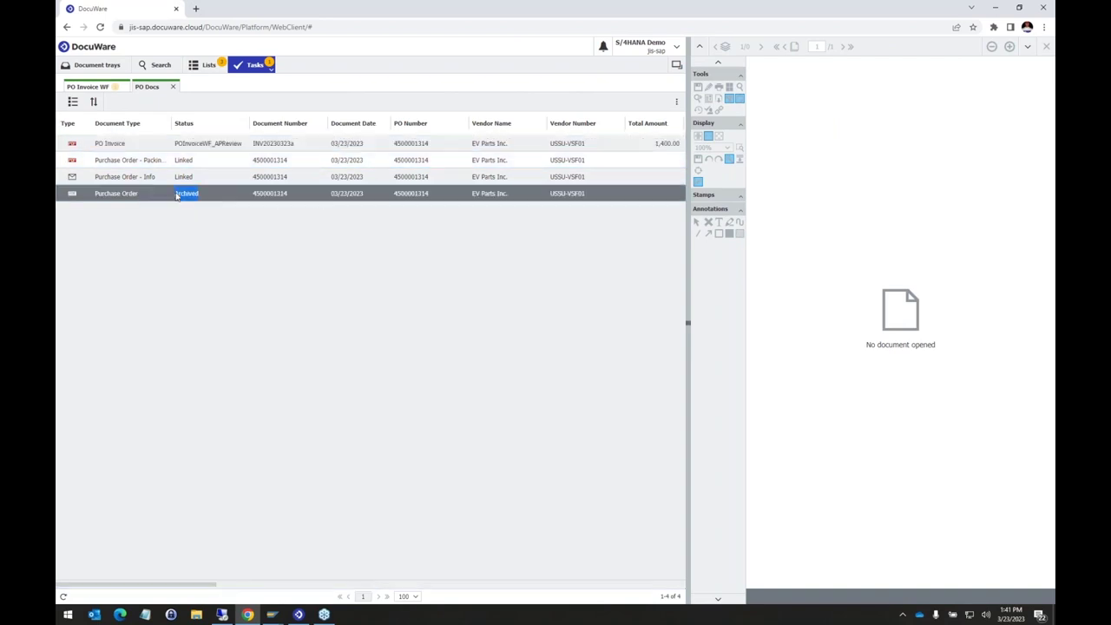
double_click(182, 194)
double_click(184, 177)
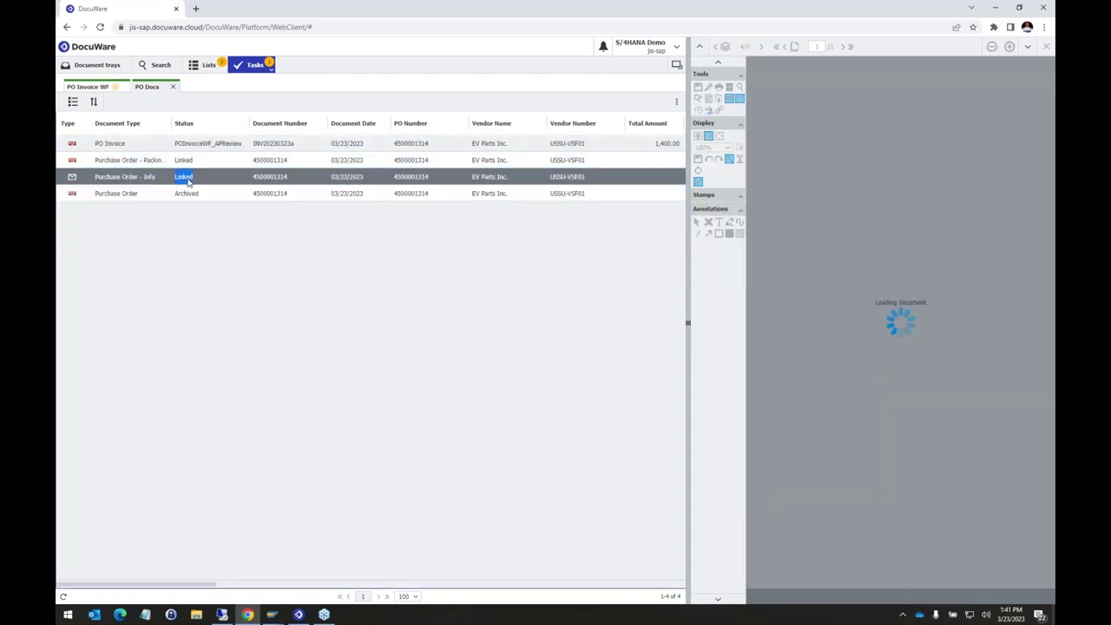
click(147, 160)
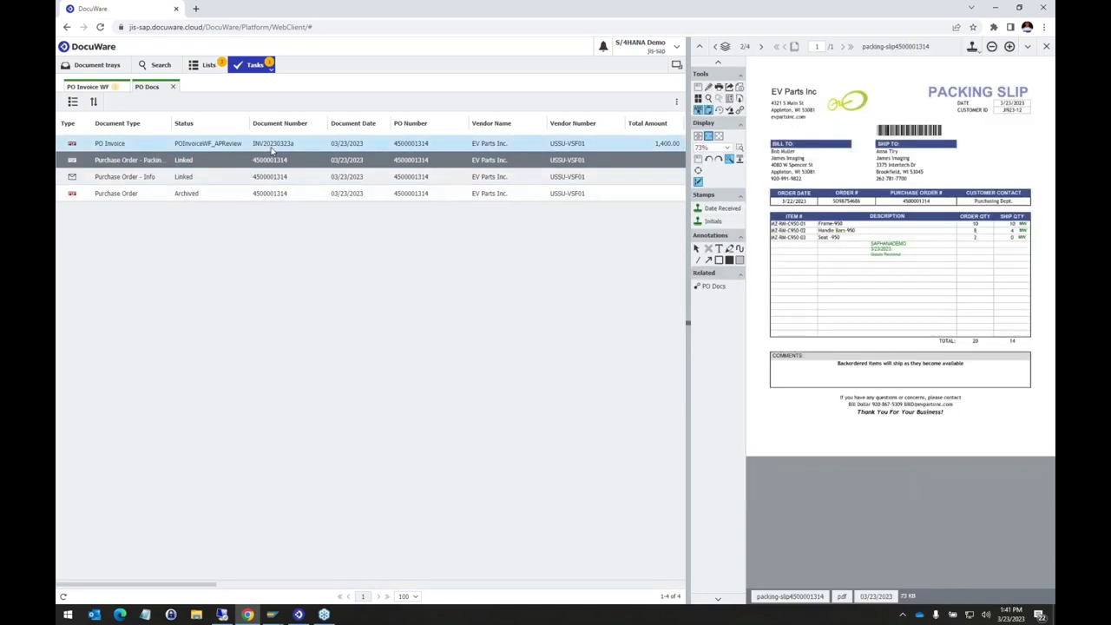
click(272, 146)
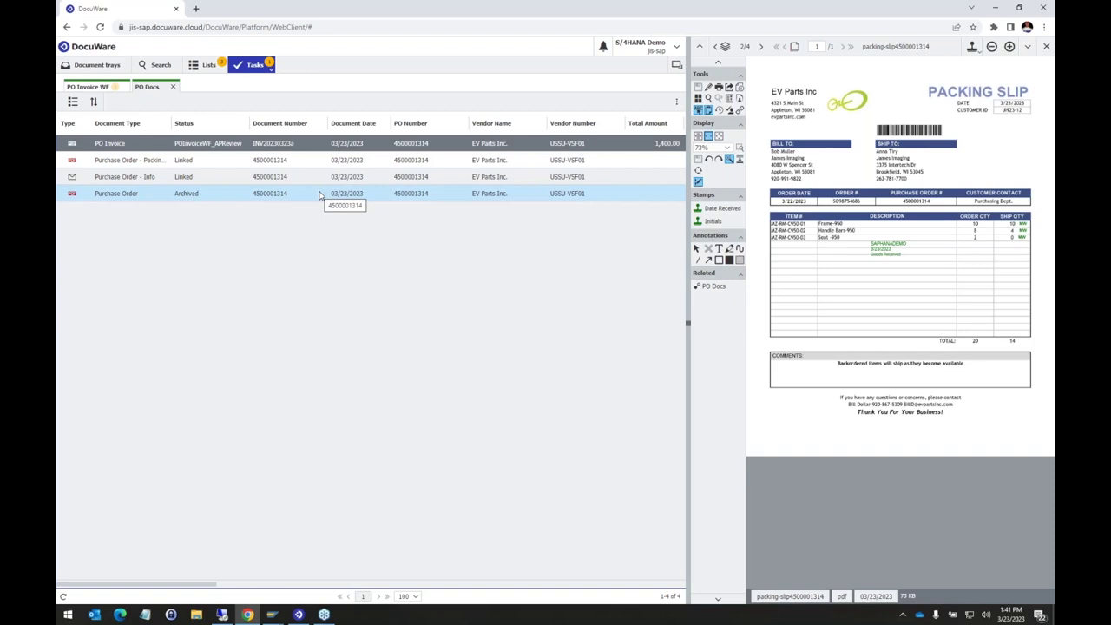
click(174, 87)
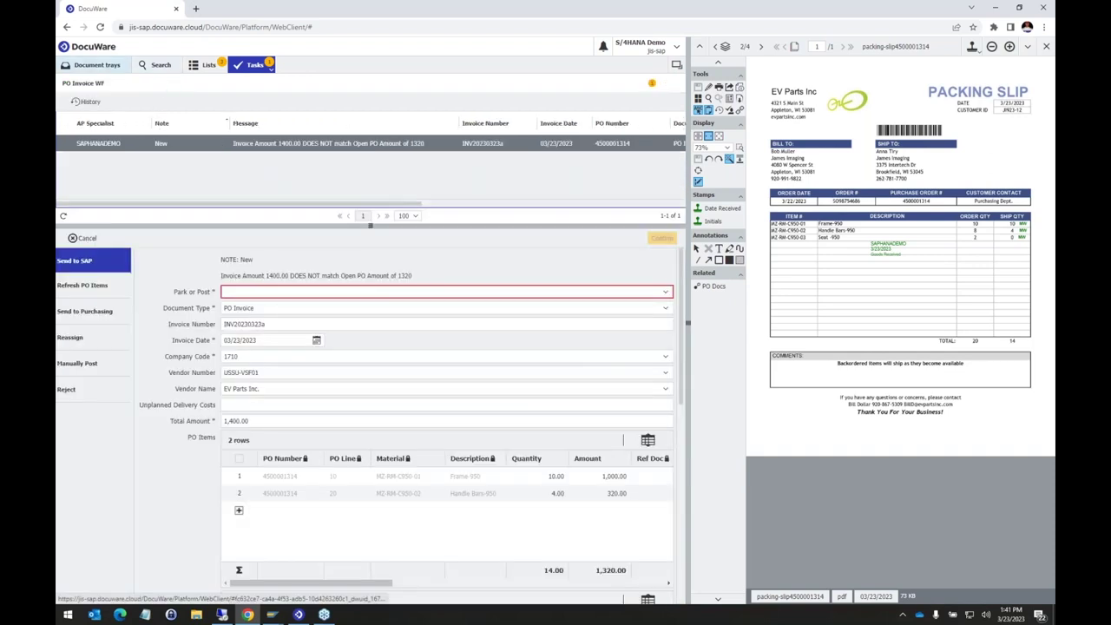
Step: Fill Unplanned Delivery Costs with the 80.00 freight amount picked from the invoice image
click(237, 406)
click(597, 497)
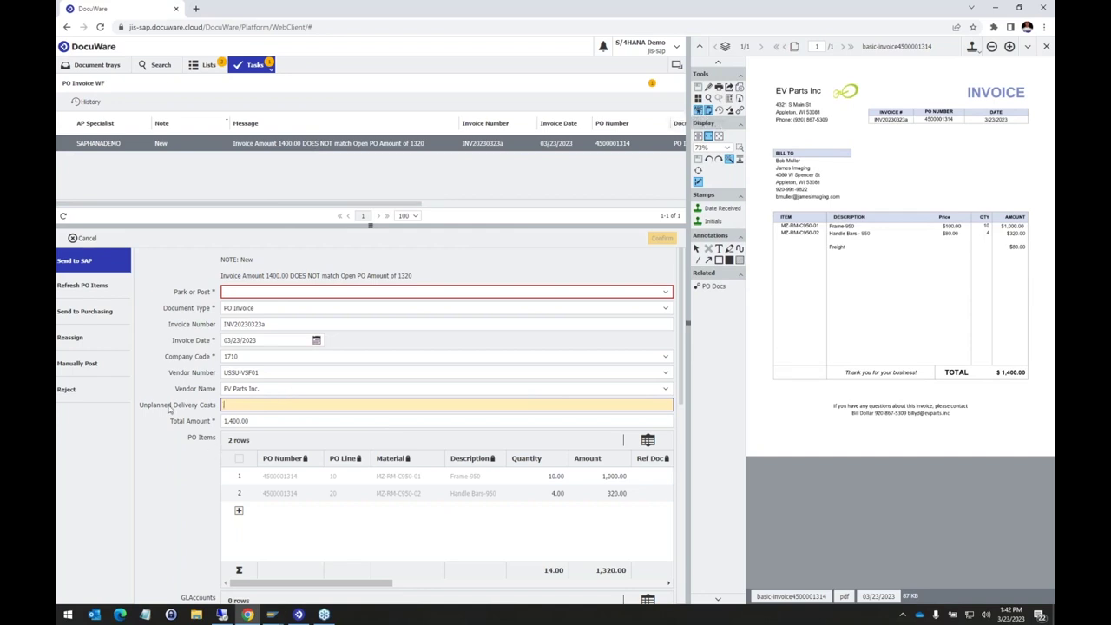
click(1023, 250)
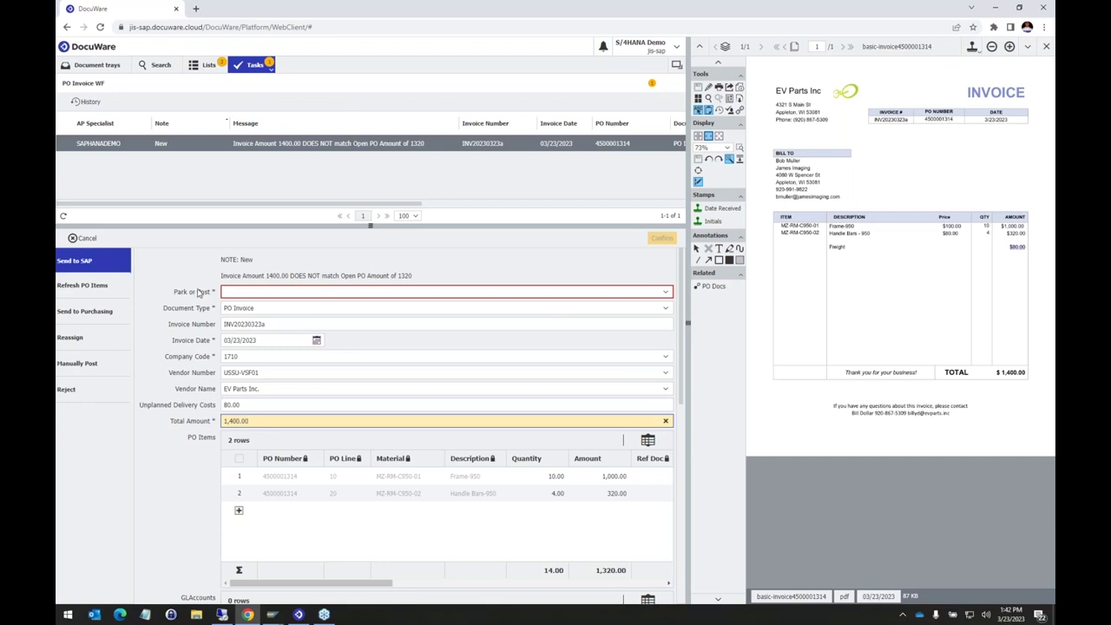
Step: Set Park or Post to Post and confirm sending the PO invoice to SAP
click(665, 293)
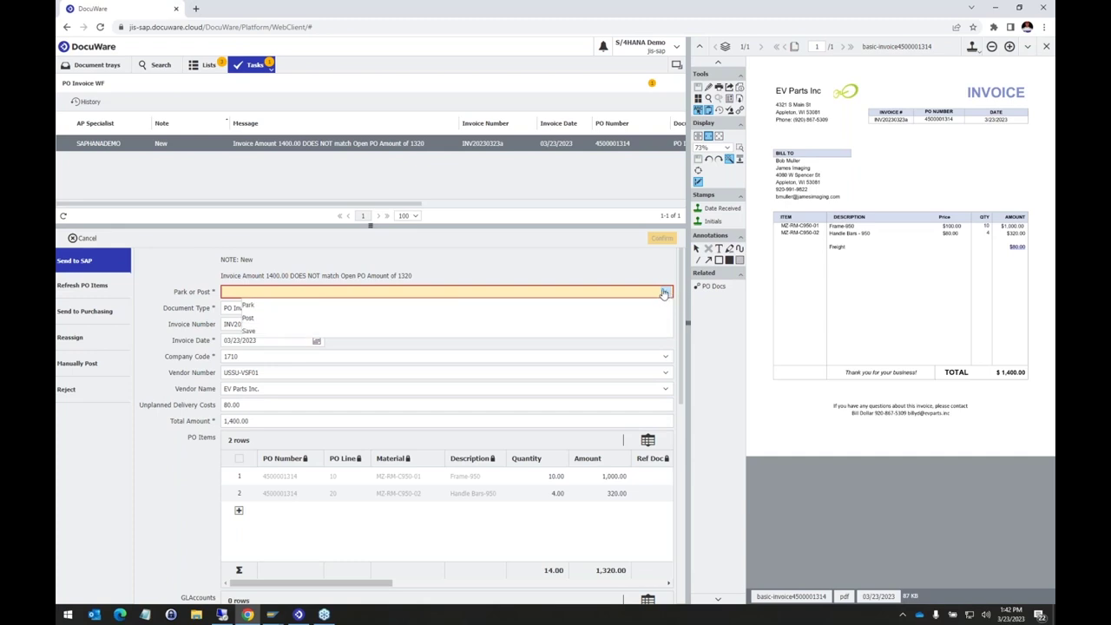
click(303, 319)
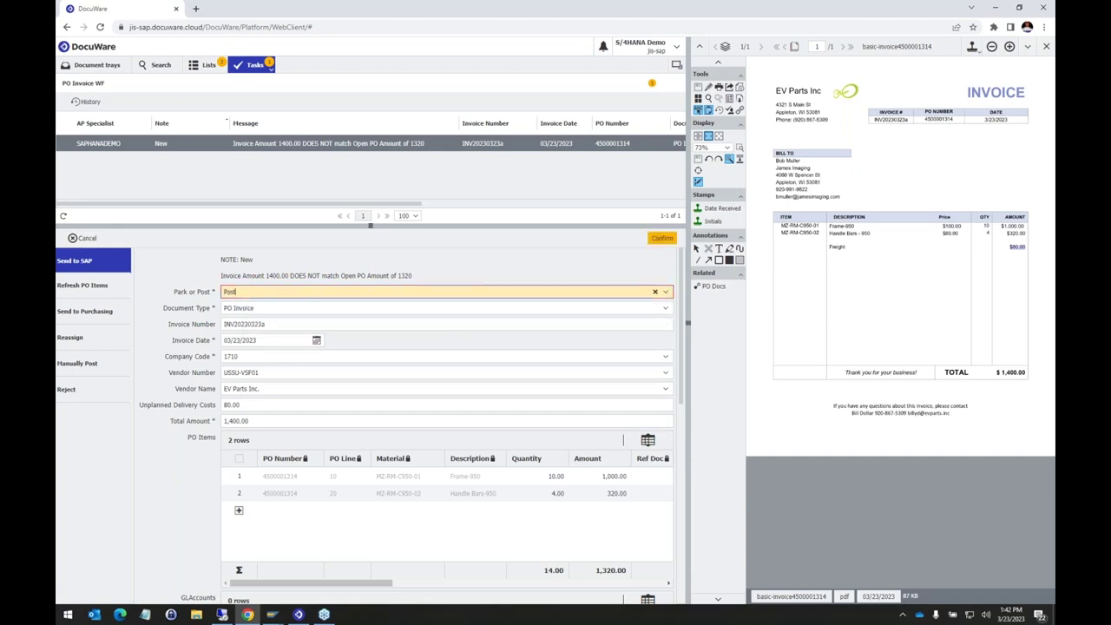
click(661, 240)
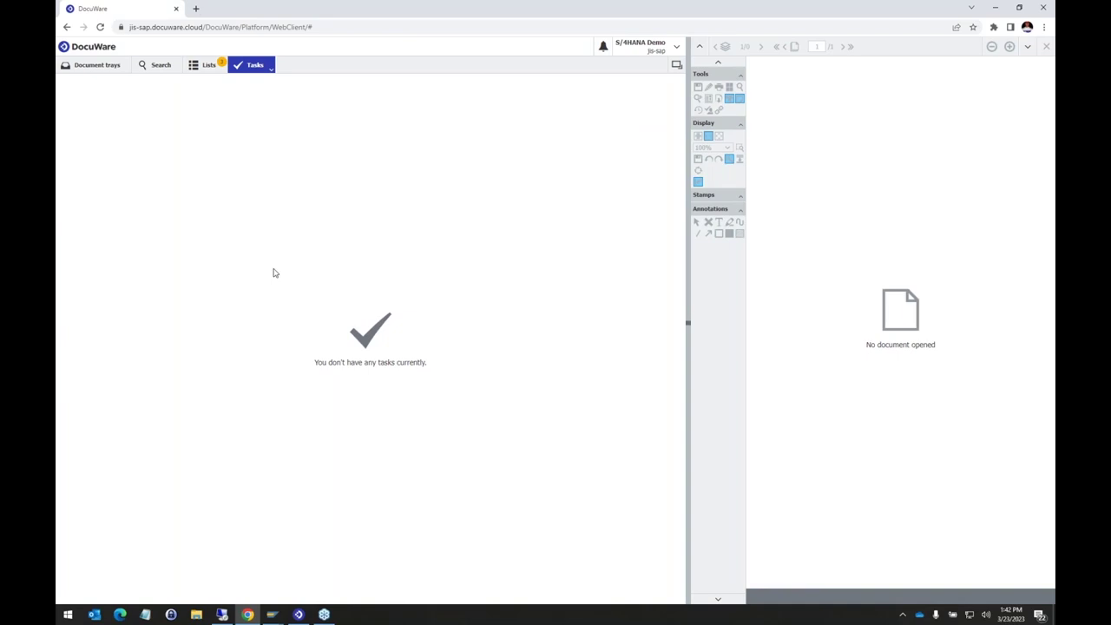
Step: Check the SAP HANA - 5.0 Invoices Waiting to Park/Post list
click(209, 70)
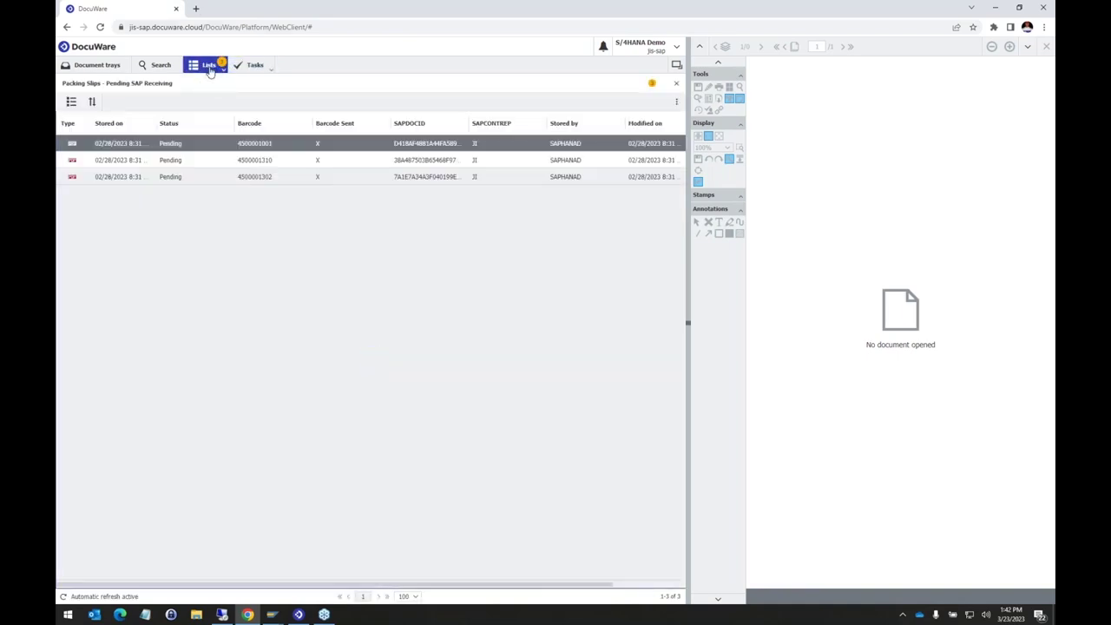
click(214, 67)
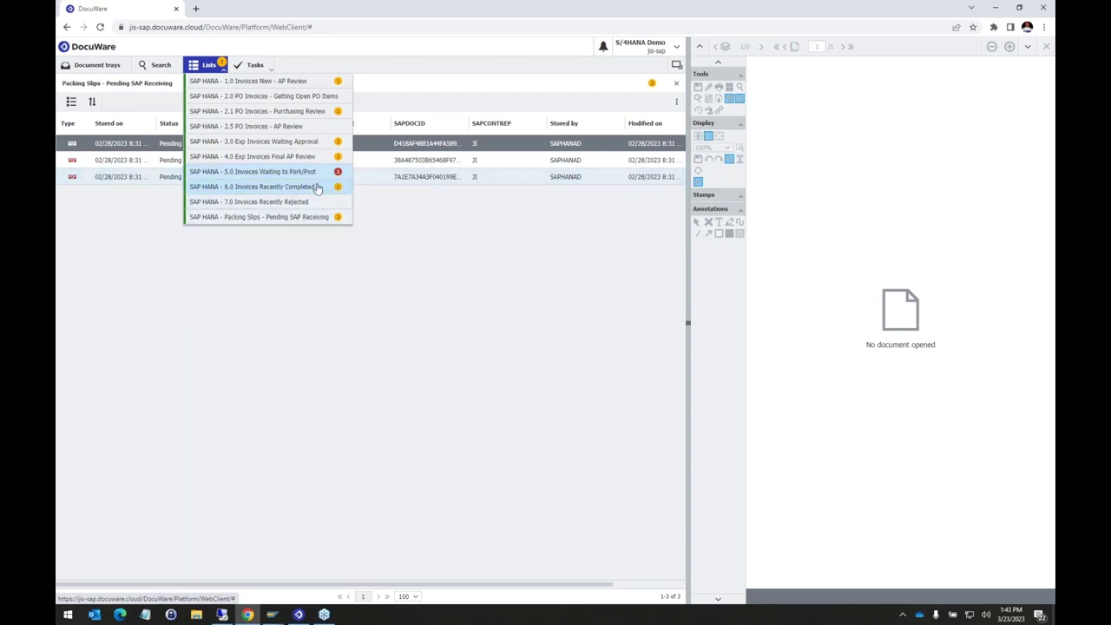
click(304, 170)
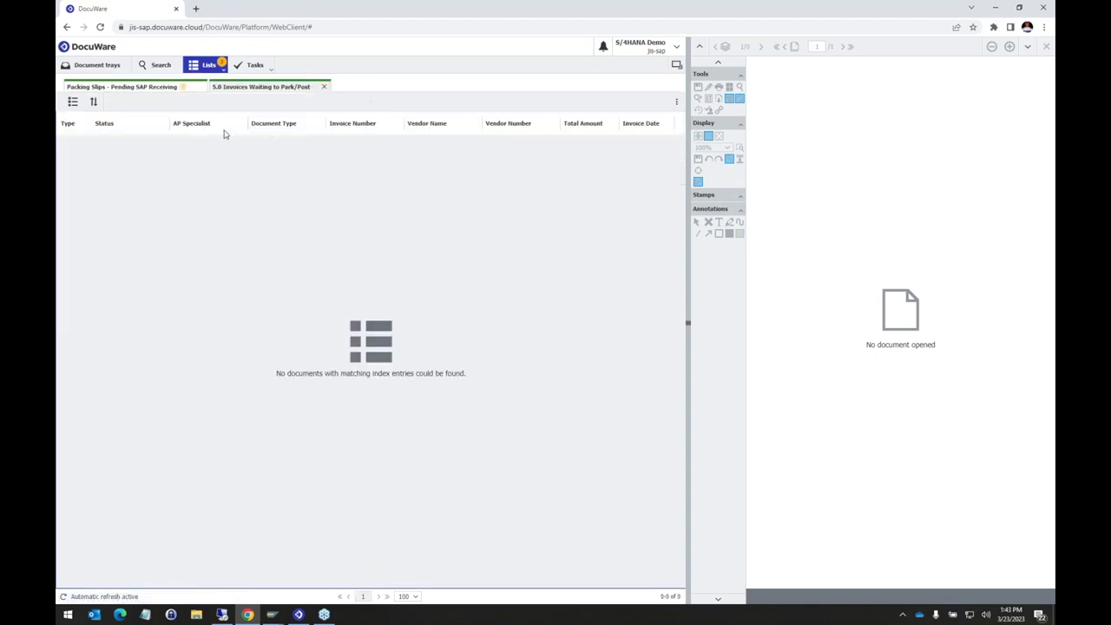
Step: Open the 03/23/2023 invoice from the 6.0 Invoices Recently Completed list and copy the document number part of its SAPKEY without the year
click(209, 66)
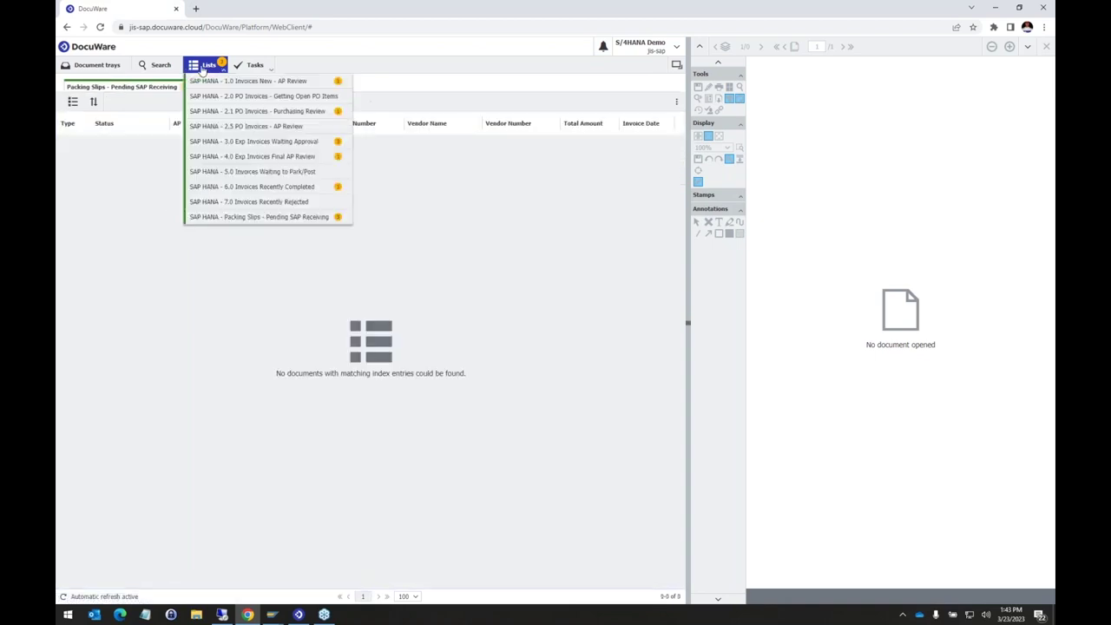
click(254, 187)
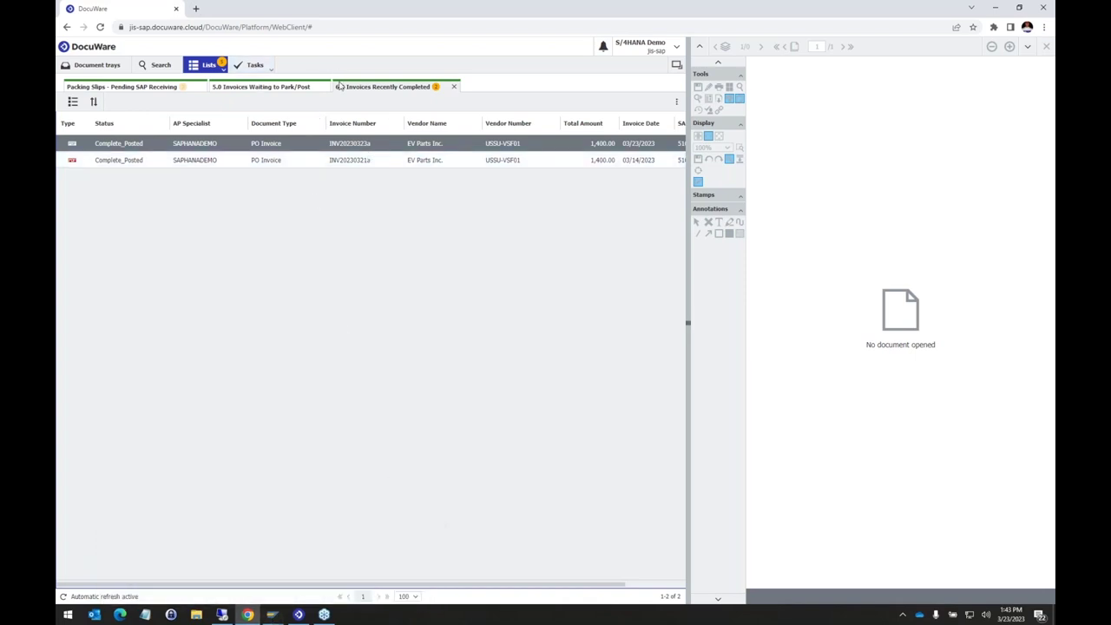
click(248, 144)
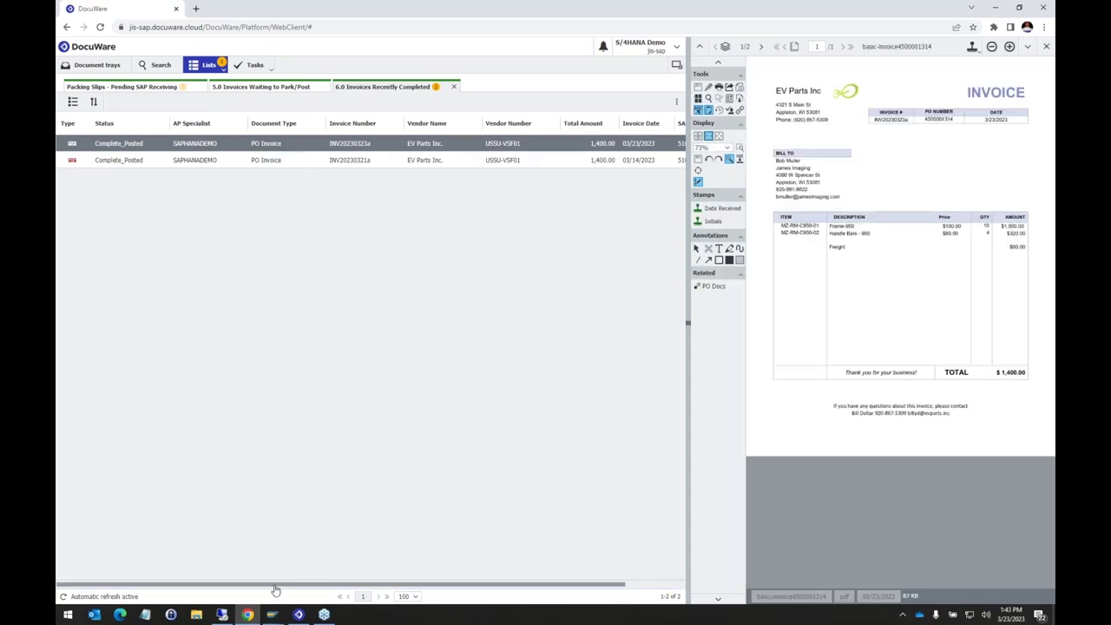
drag(276, 590, 347, 588)
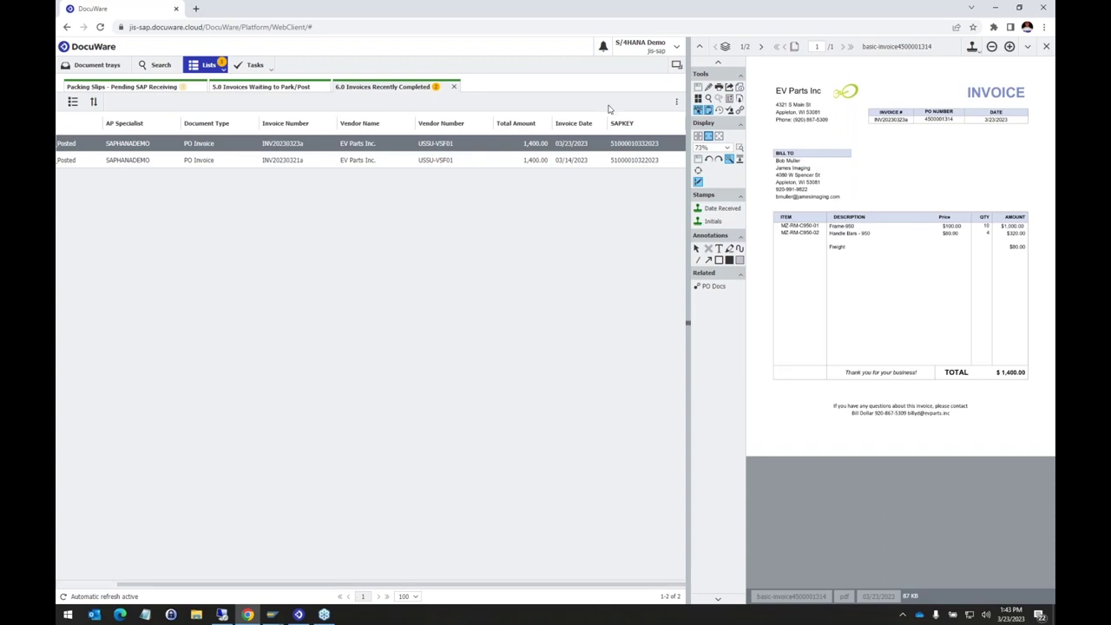
drag(611, 147, 644, 149)
key(ctrl+c)
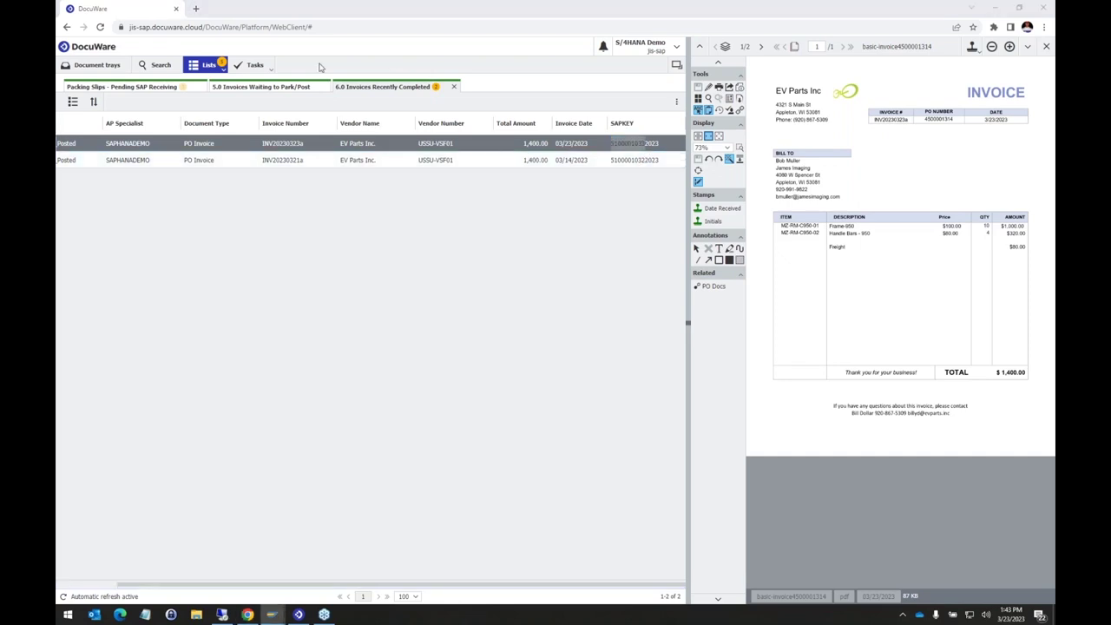
Step: Switch to SAP, leave the material document, and display the copied invoice document number for fiscal year 2023 with transaction MIR4
click(272, 615)
drag(803, 78, 734, 64)
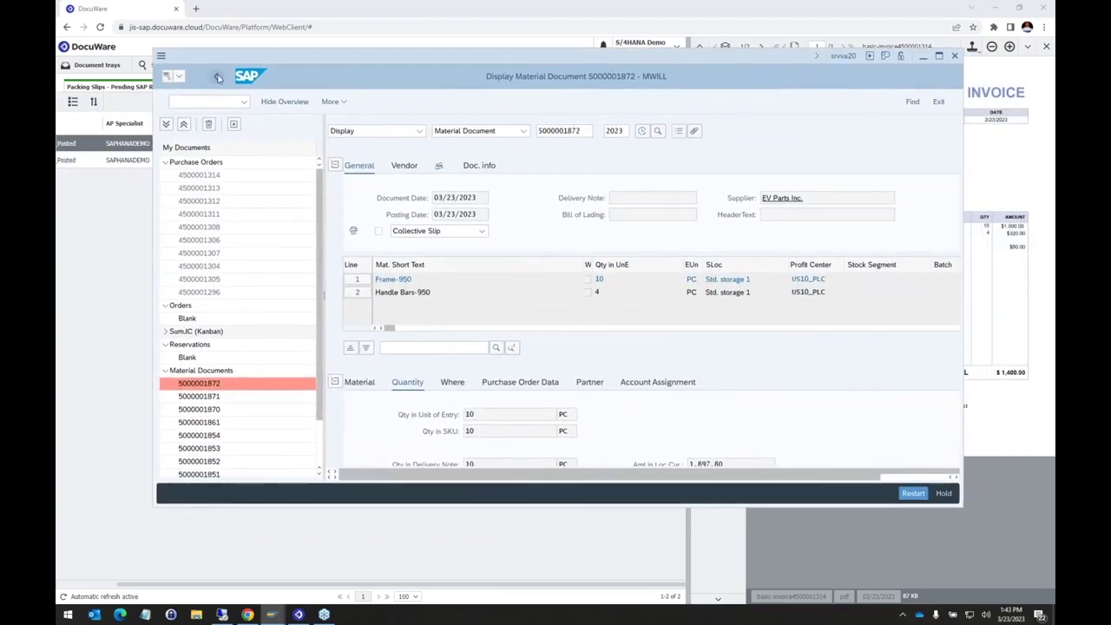
click(217, 77)
text(mir4)
key(Return)
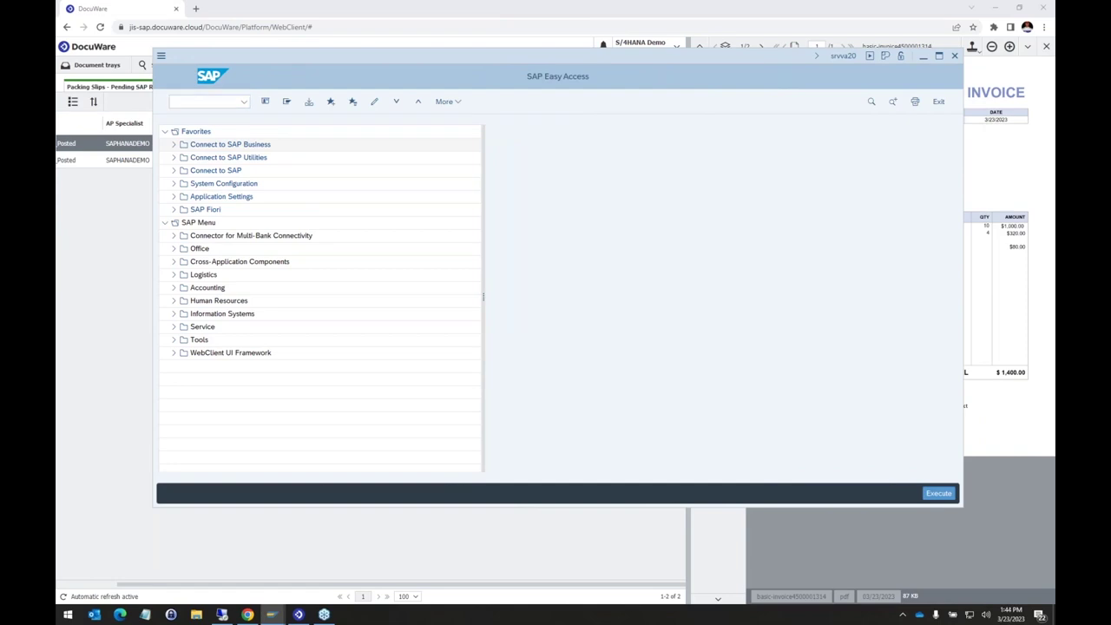
key(ctrl+v)
key(Tab)
text(2023)
key(Return)
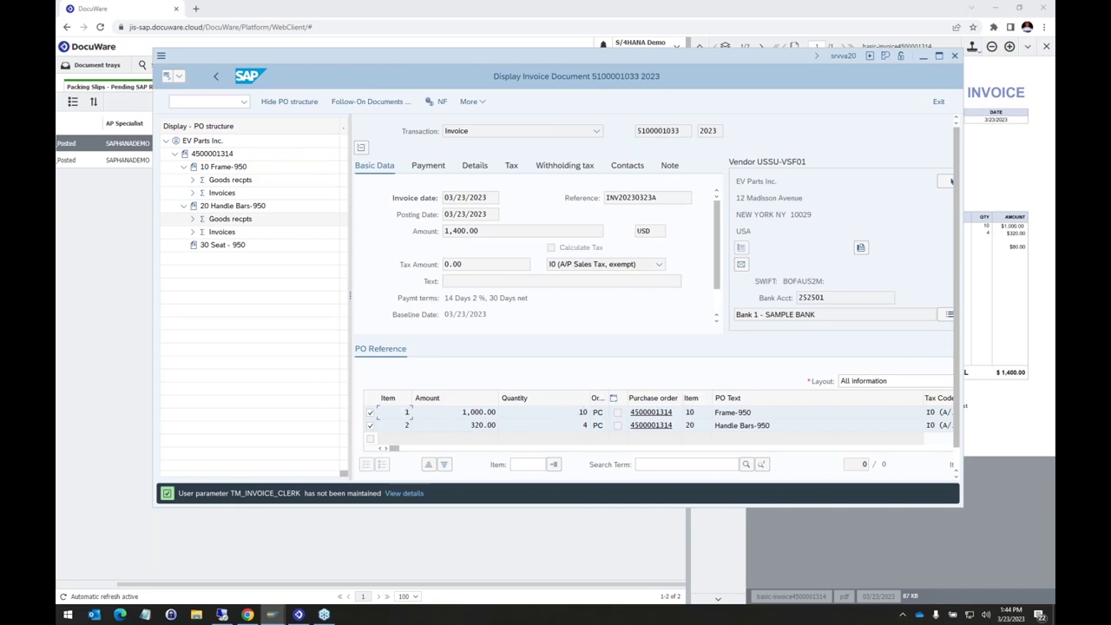
Step: Check the invoice document's amount in the basic data and its unplanned delivery costs in the details
drag(482, 231, 435, 231)
click(475, 166)
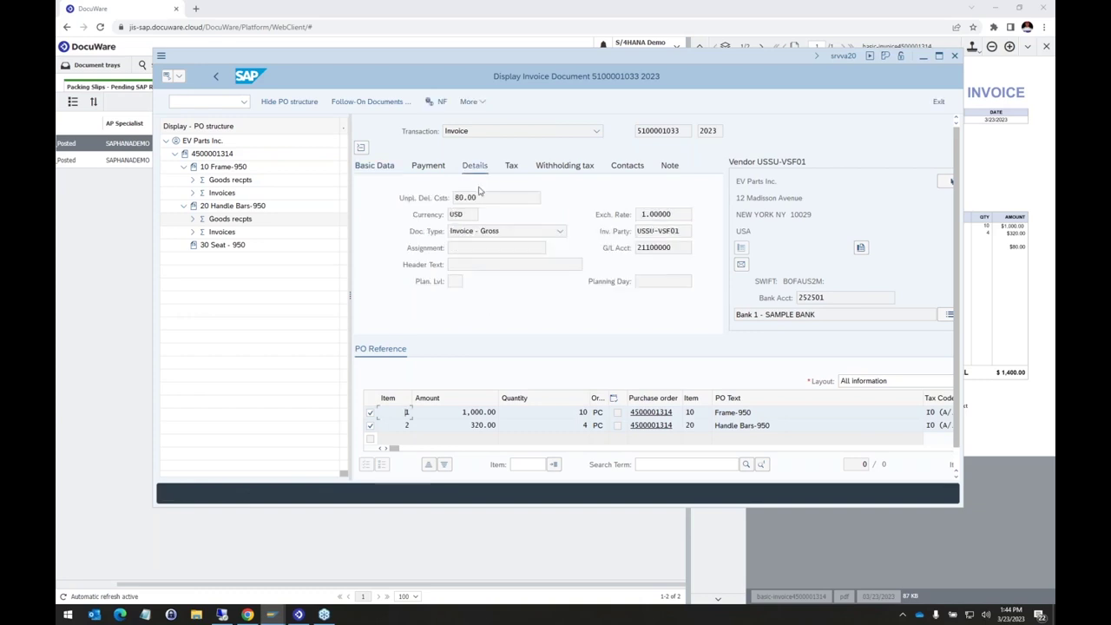
drag(489, 197, 455, 197)
Step: View the Incoming invoice attachment from the invoice document's attachment list, read its line items and freight, and close the viewer
click(177, 79)
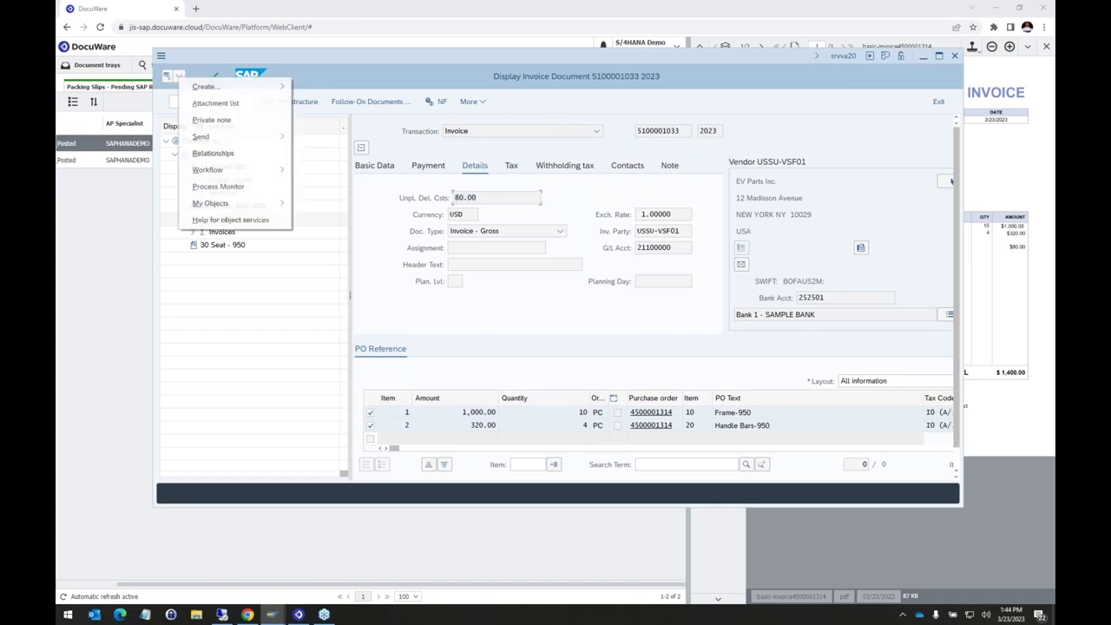
click(201, 104)
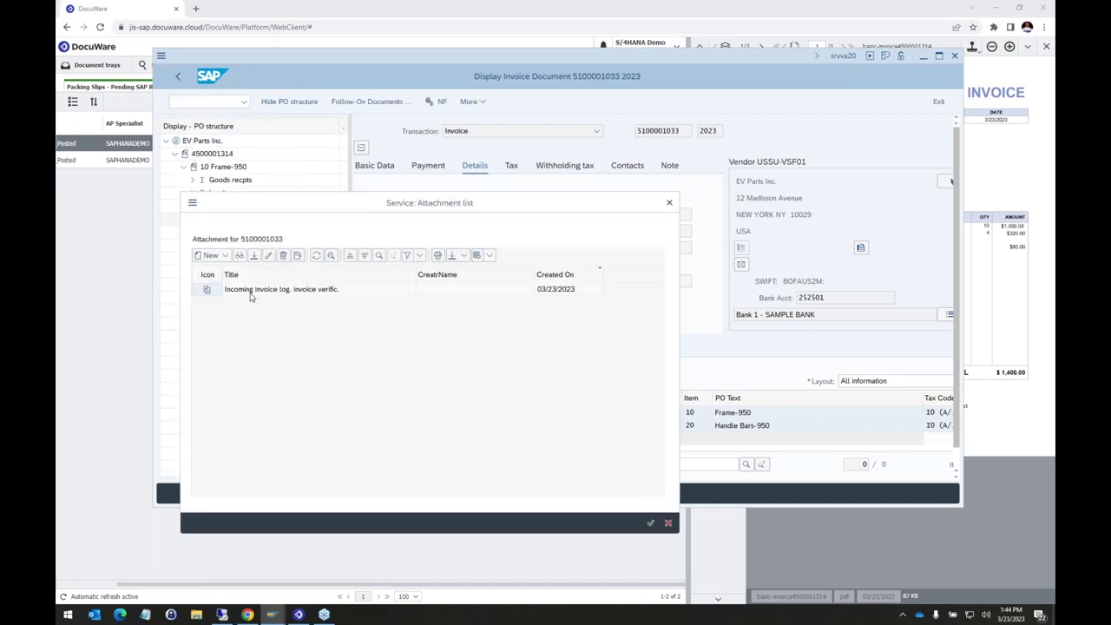
double_click(295, 292)
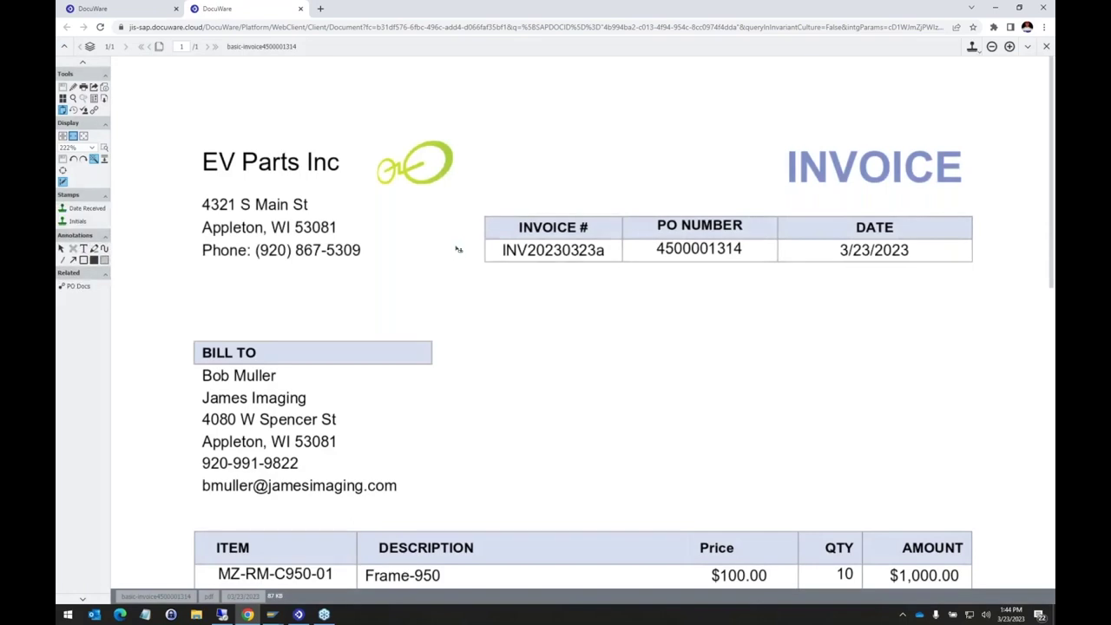
scroll(486, 256, down, 3)
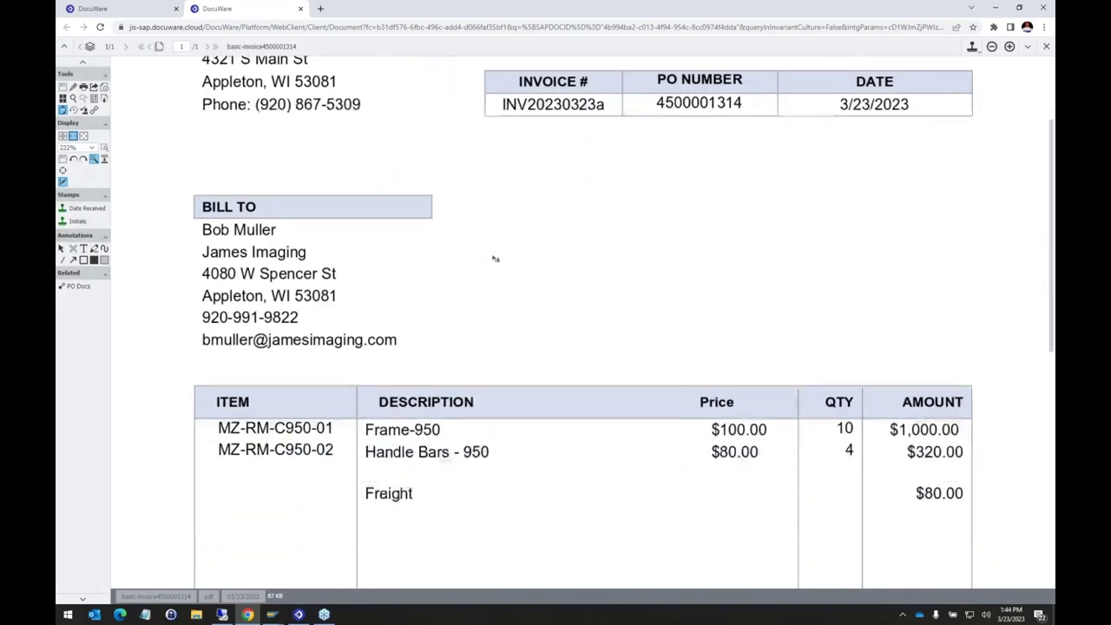
scroll(491, 256, down, 2)
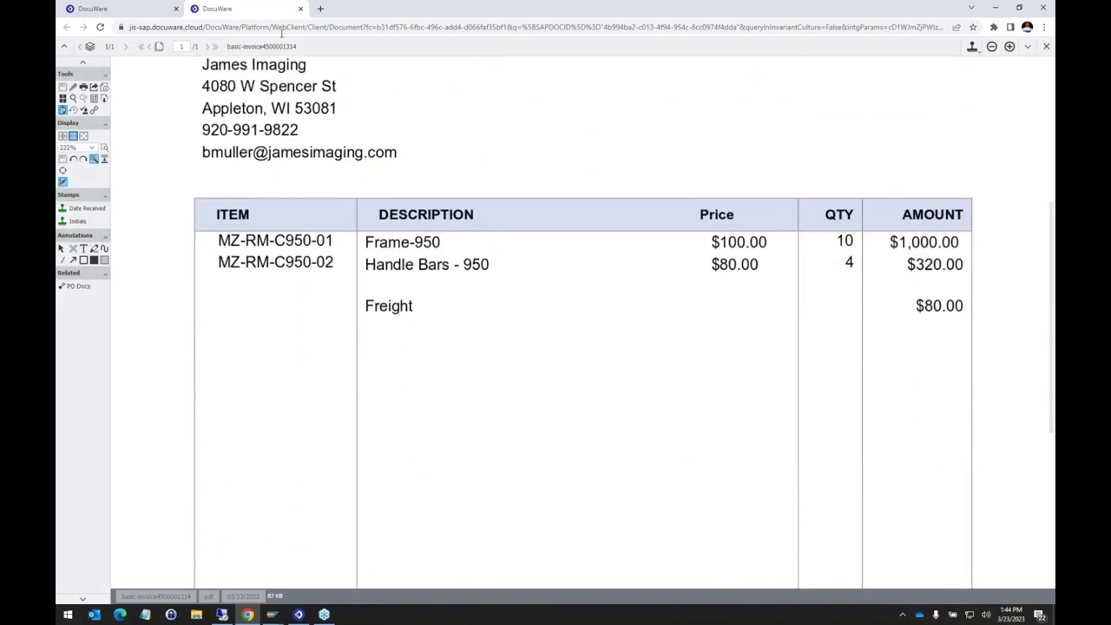
middle_click(250, 11)
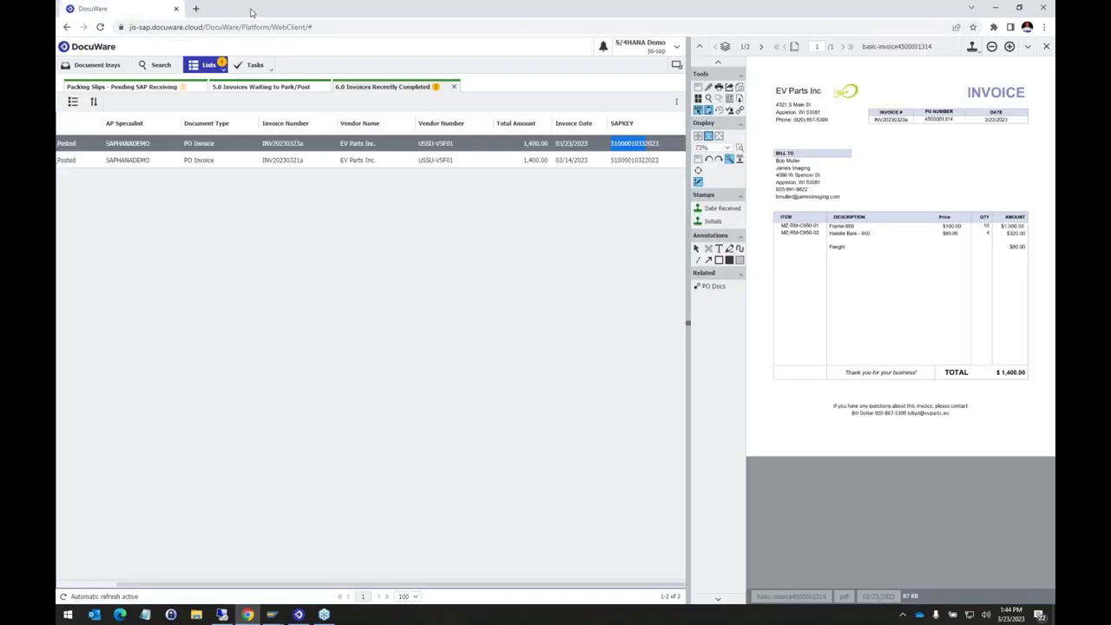
Step: Switch to the standard purchase order in SAP, reopen its attachment list to review the linked documents, and close the list
mouse_move(272, 616)
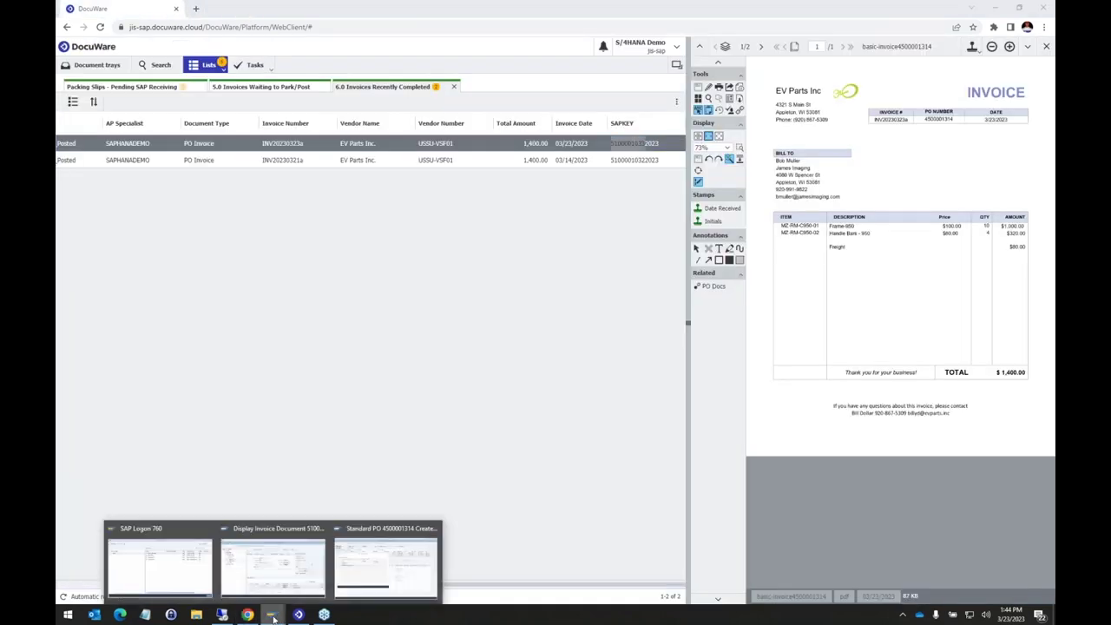
click(370, 568)
click(571, 161)
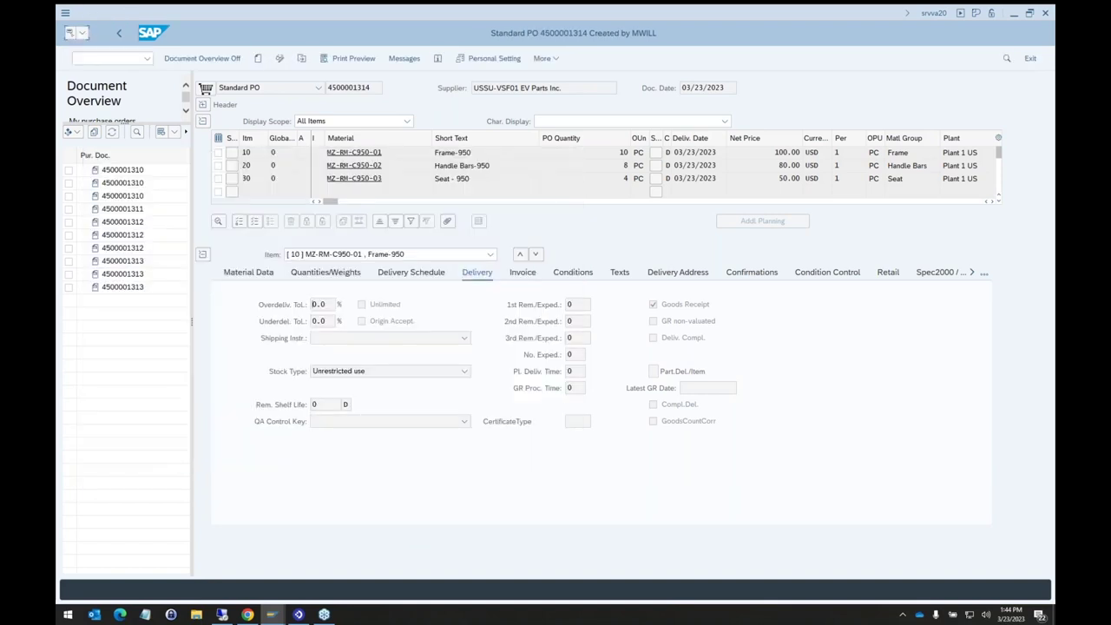
click(84, 35)
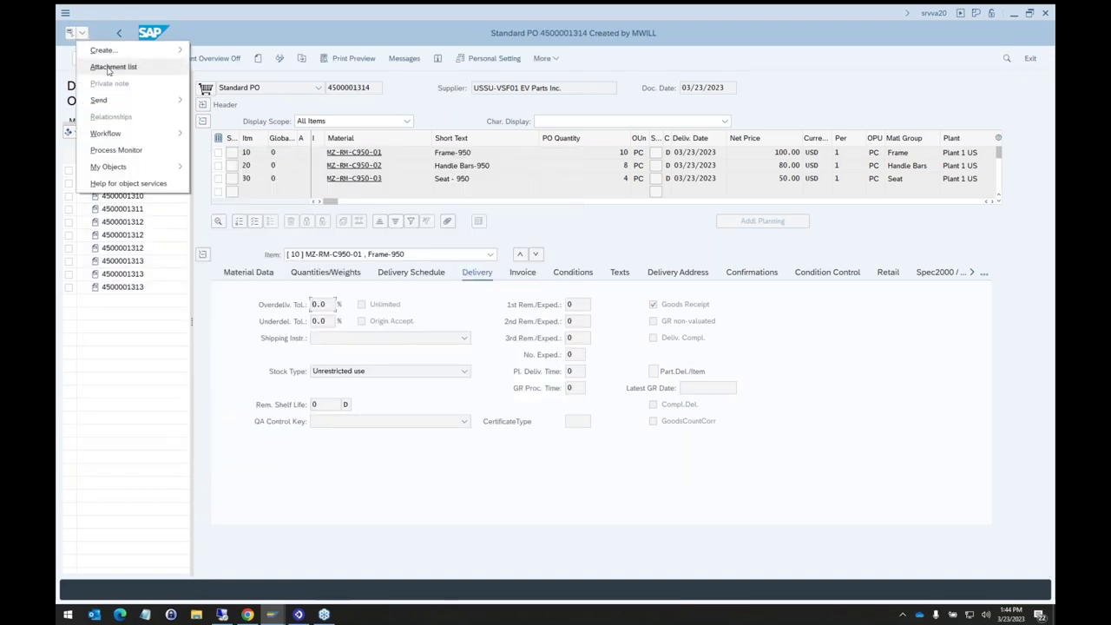
click(111, 68)
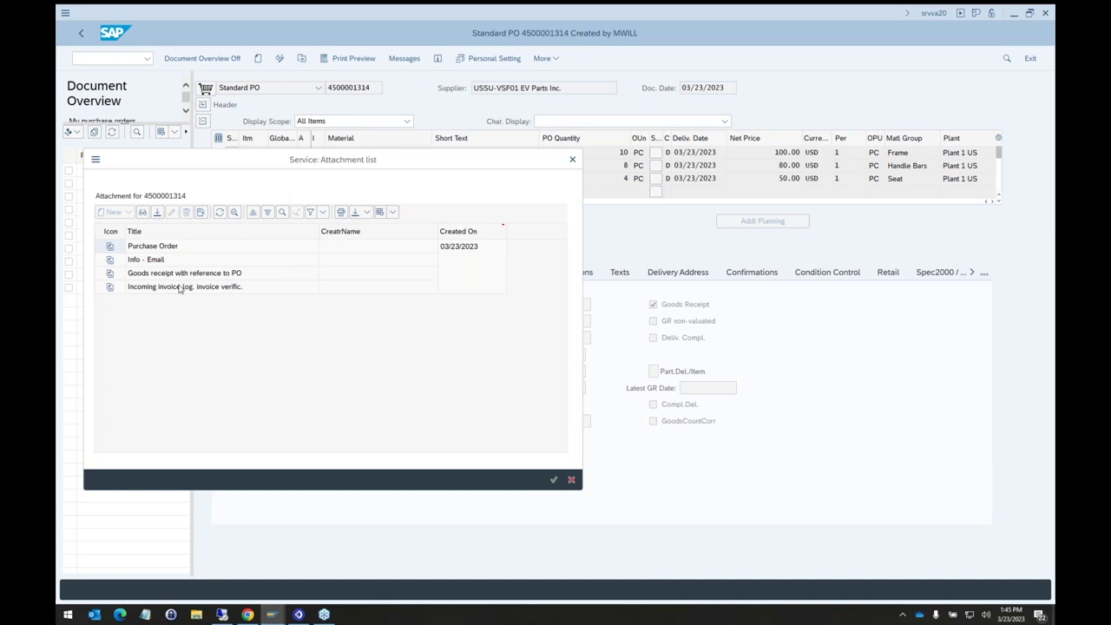
click(572, 159)
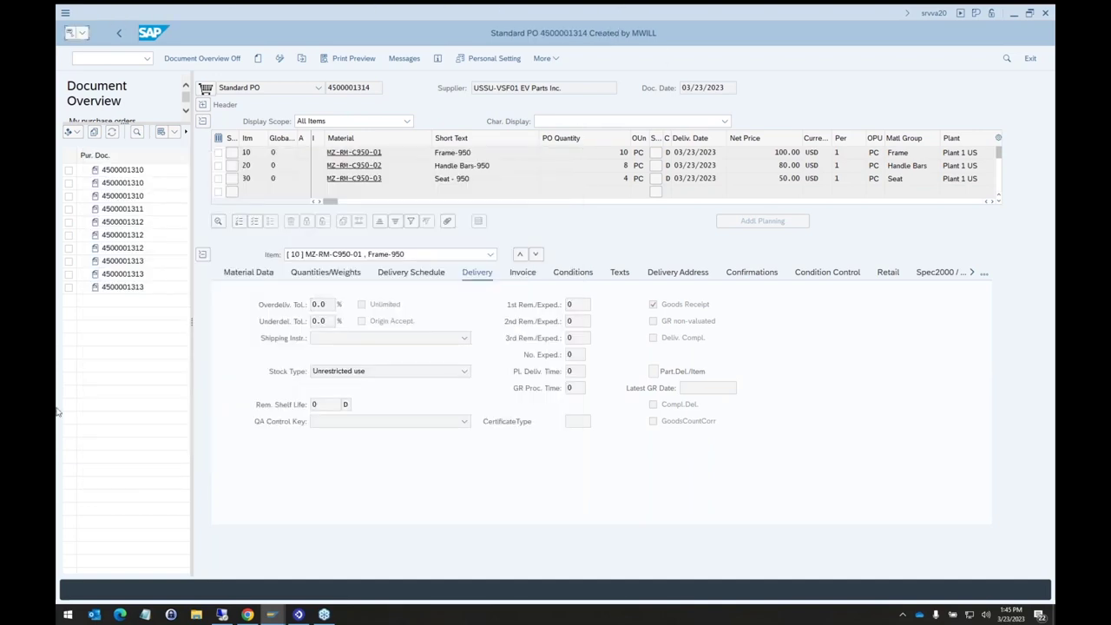
Step: Switch back to DocuWare and hide the viewer's toolbox beside the completed 03/23/2023 invoice
mouse_move(270, 616)
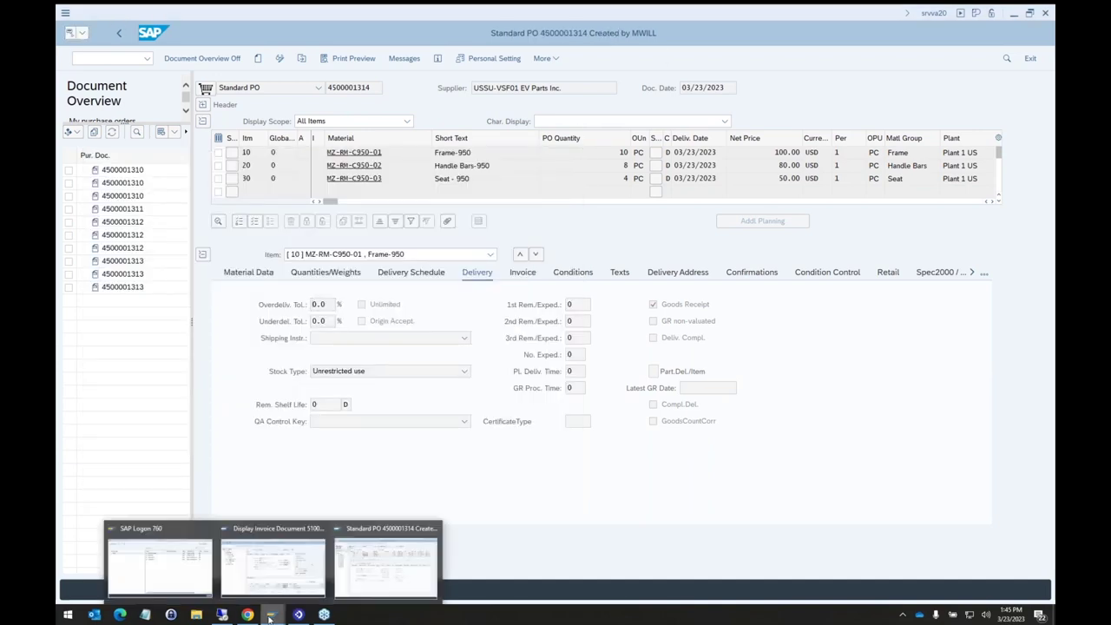
click(247, 614)
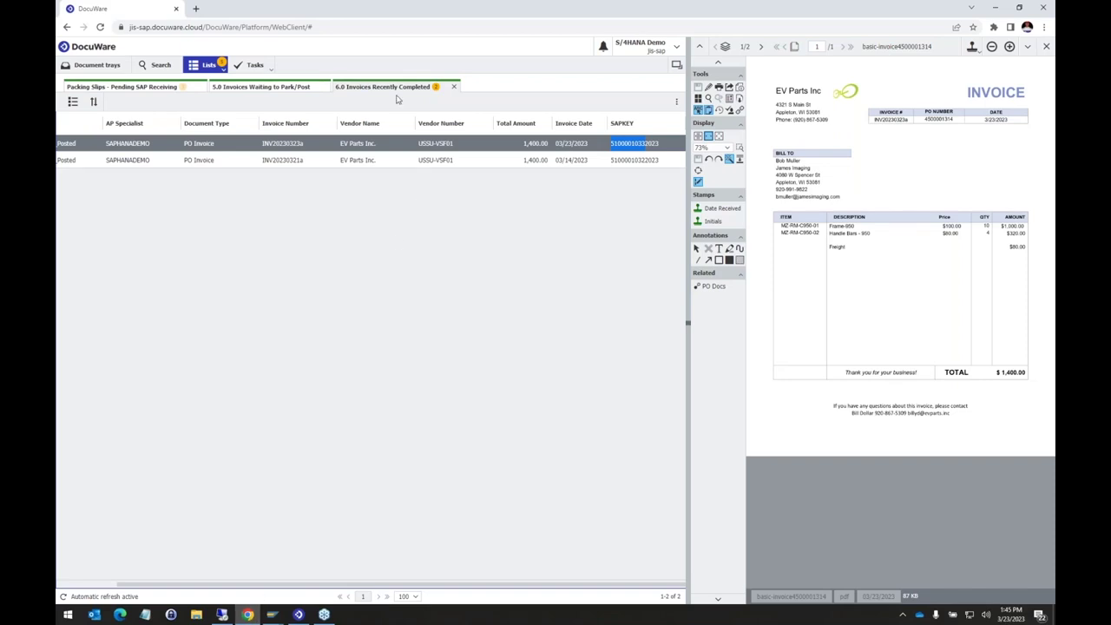
click(207, 66)
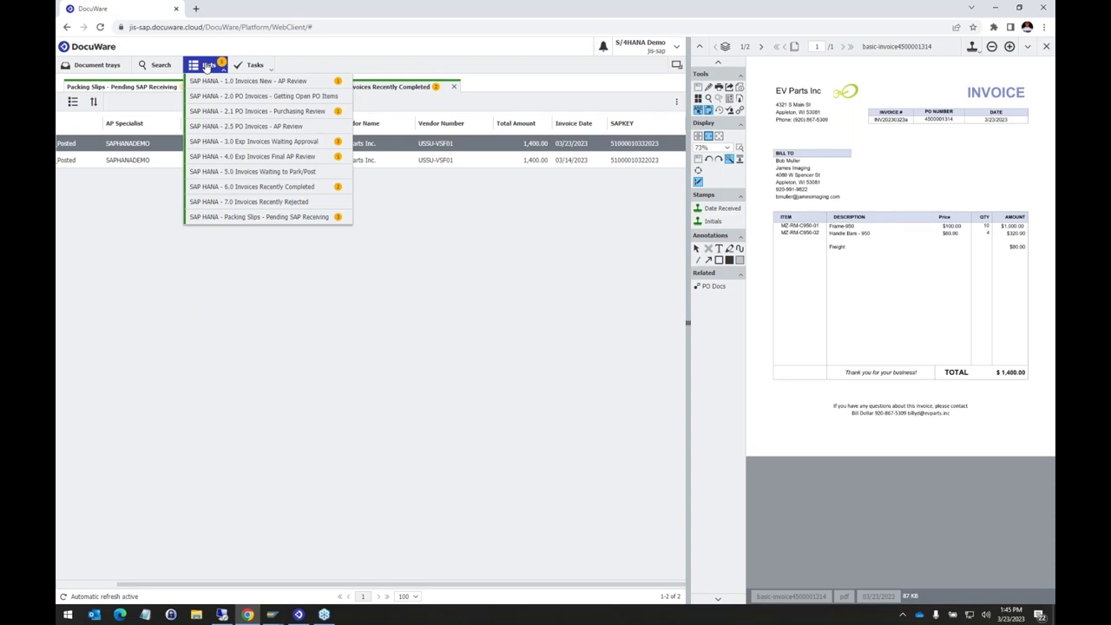
click(441, 146)
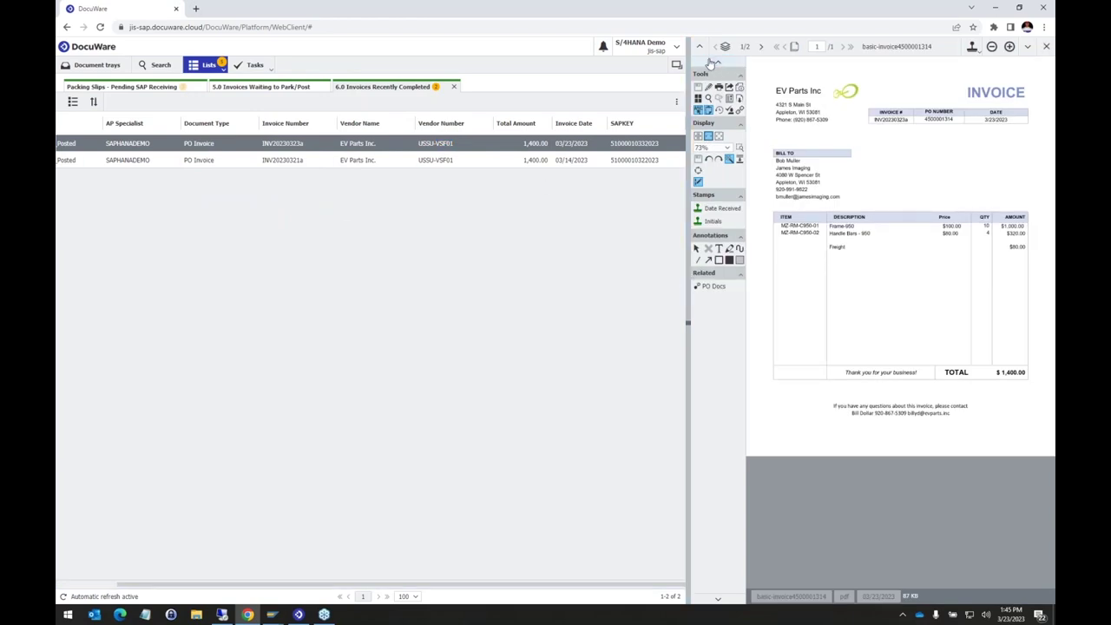
click(699, 46)
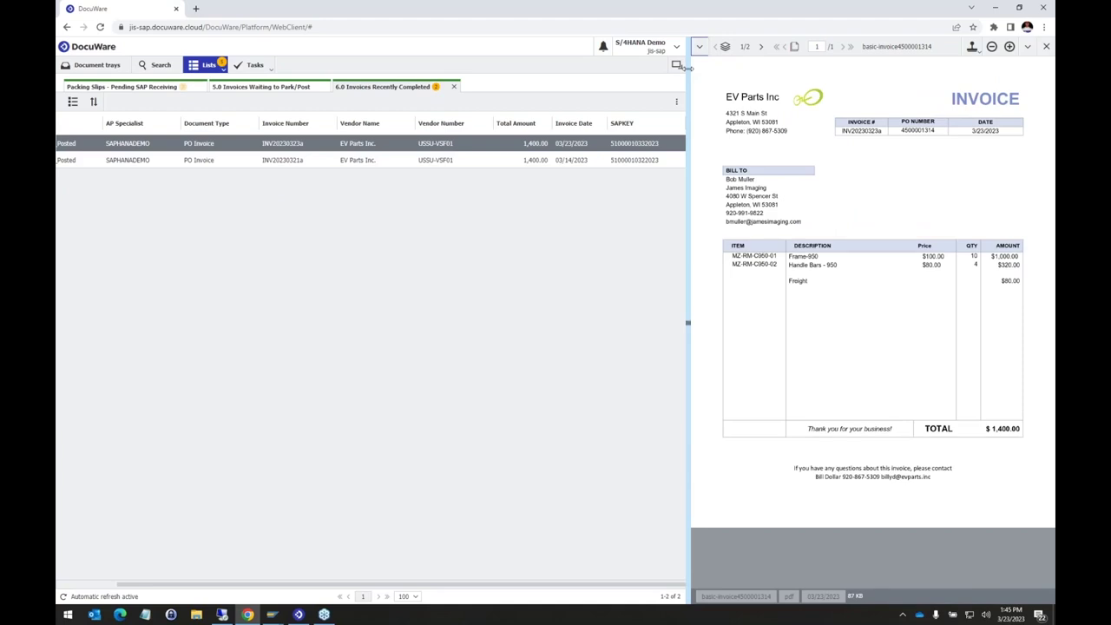